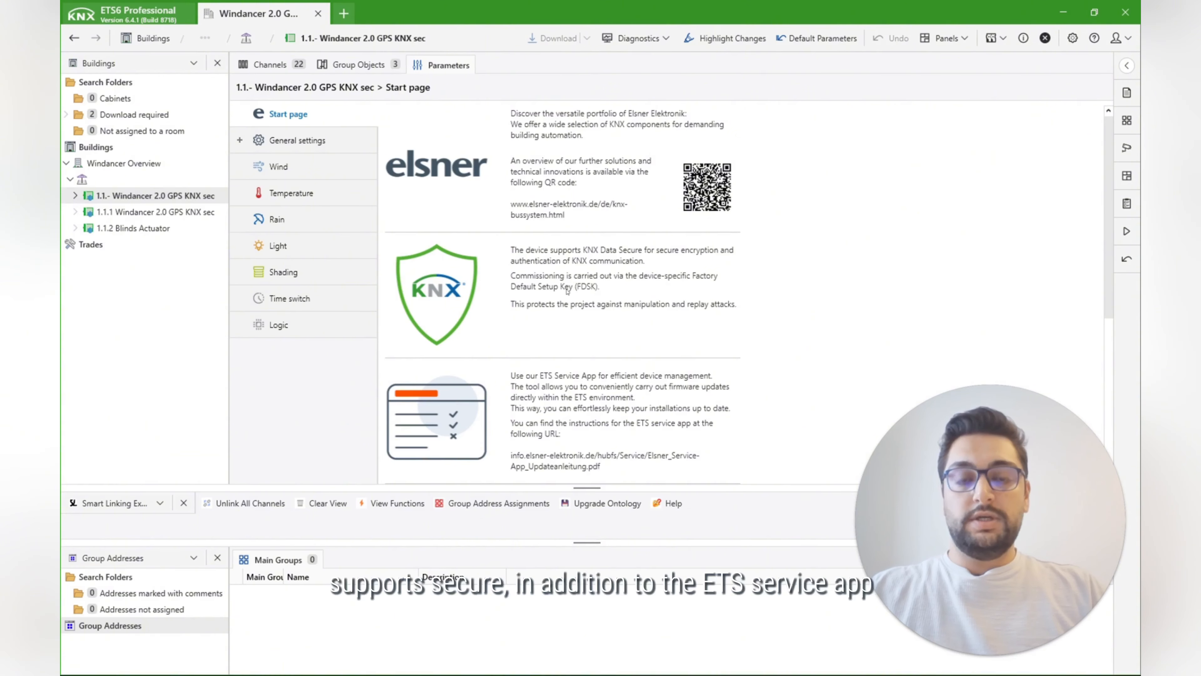
Step: Review the start page of device 1.1.- down to the technical support section
scroll(540, 300, "down", 3)
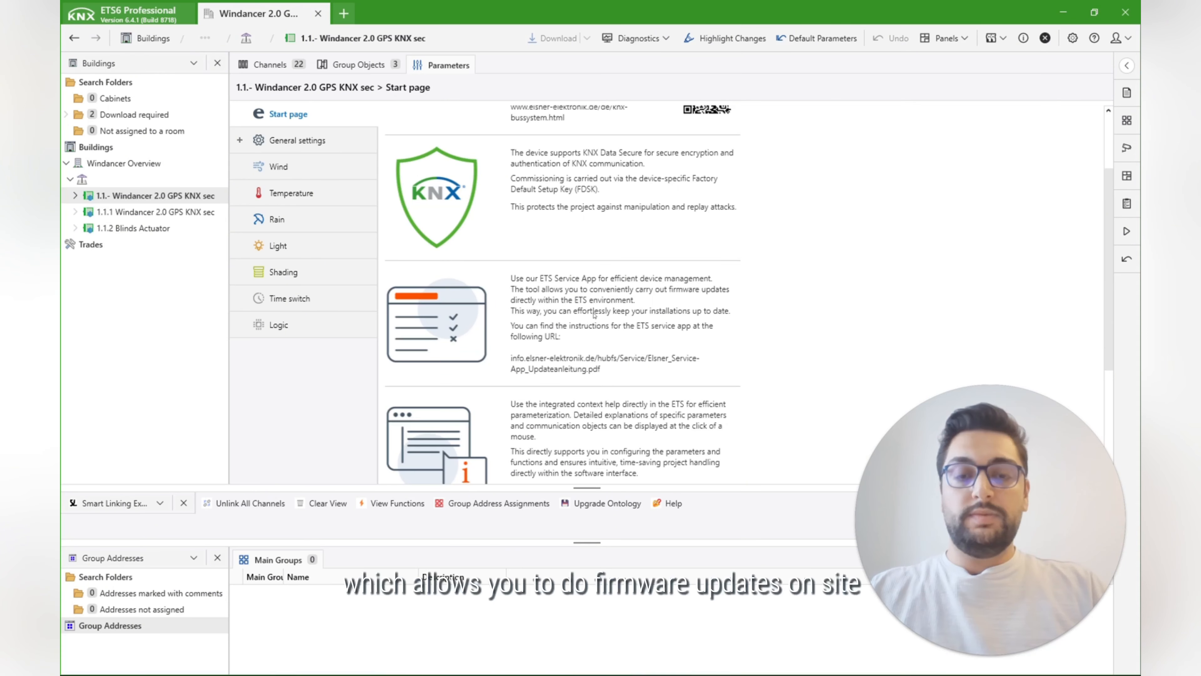
scroll(596, 312, "down", 4)
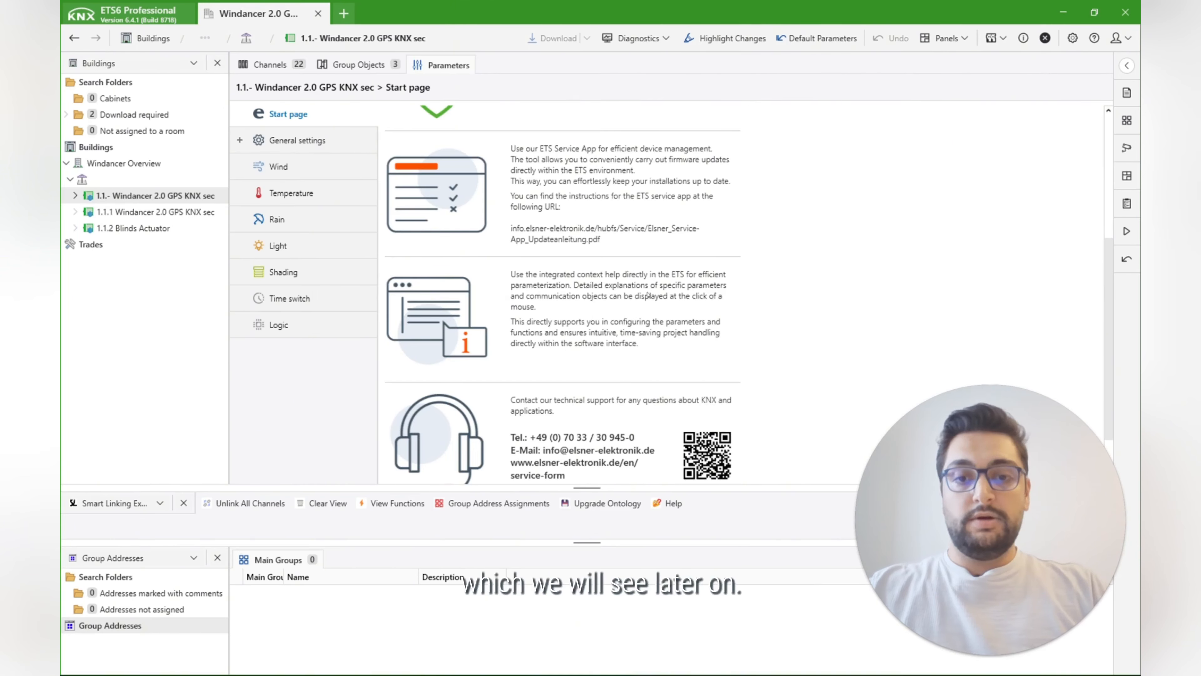
scroll(653, 375, "down", 2)
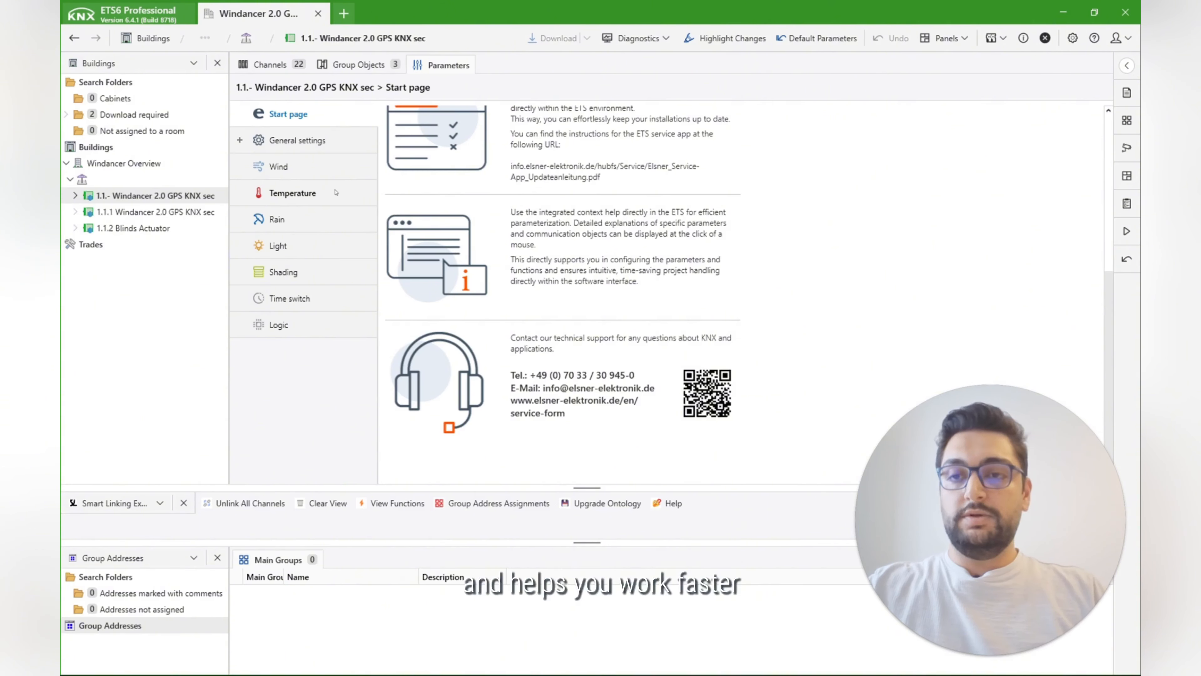
Step: Open the general settings of device 1.1.1 Windancer 2.0 GPS KNX sec and expand their subpages
left_click(179, 210)
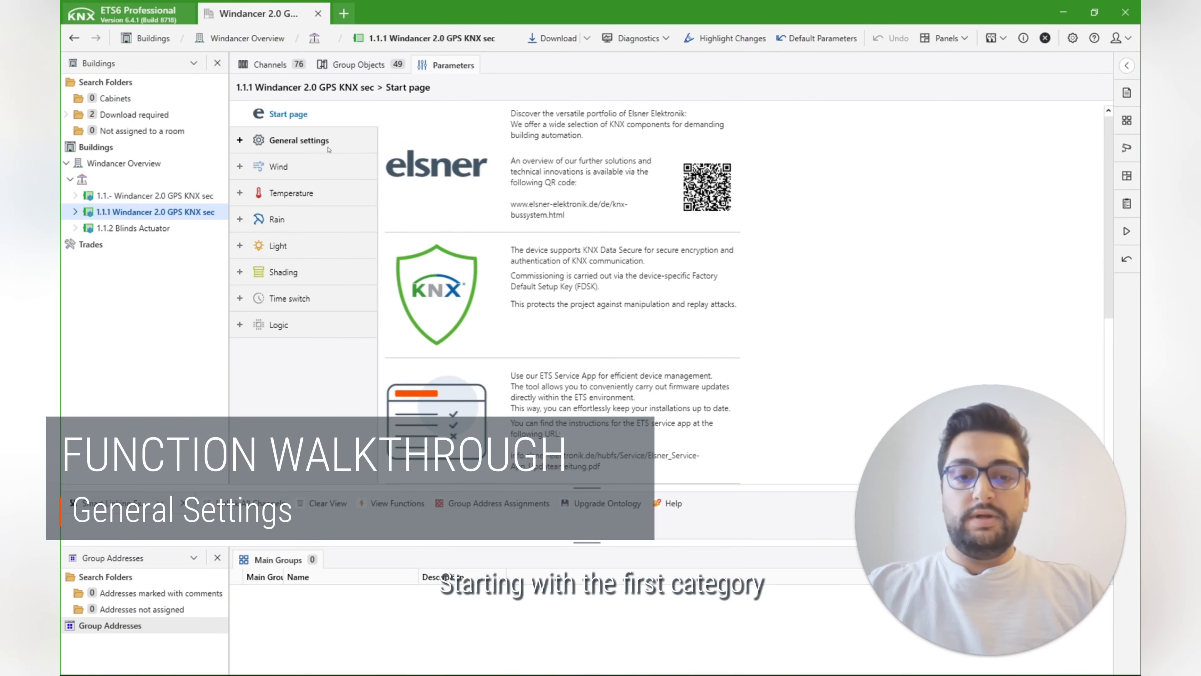
left_click(307, 142)
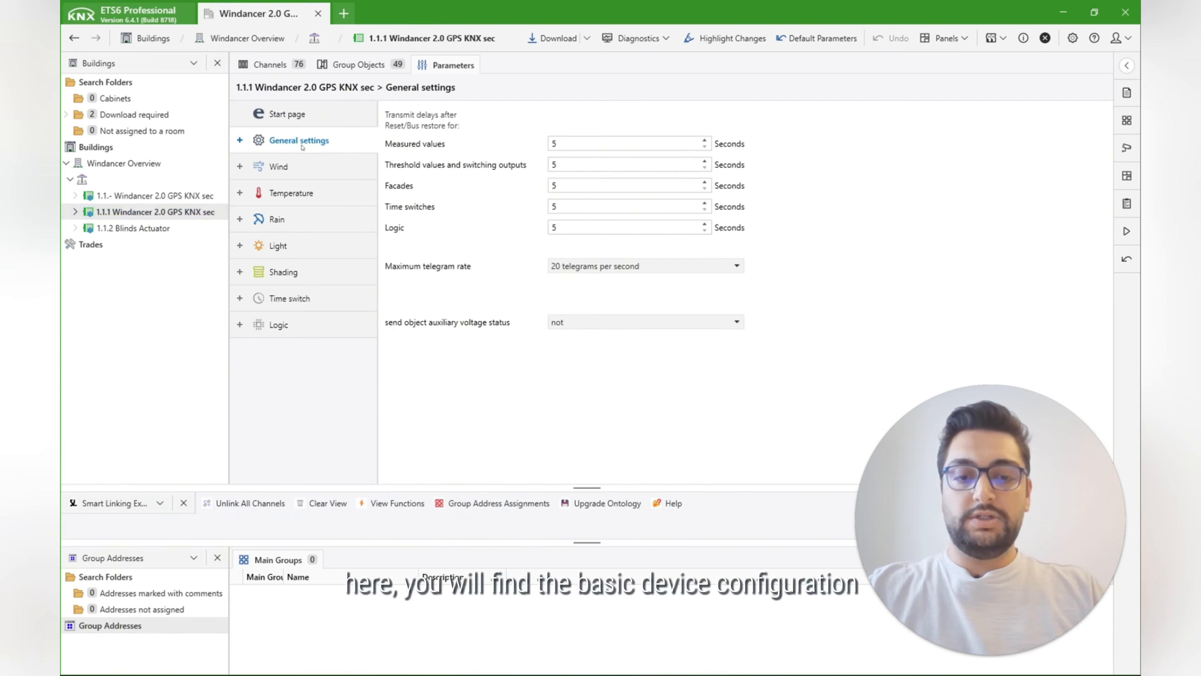
left_click(240, 140)
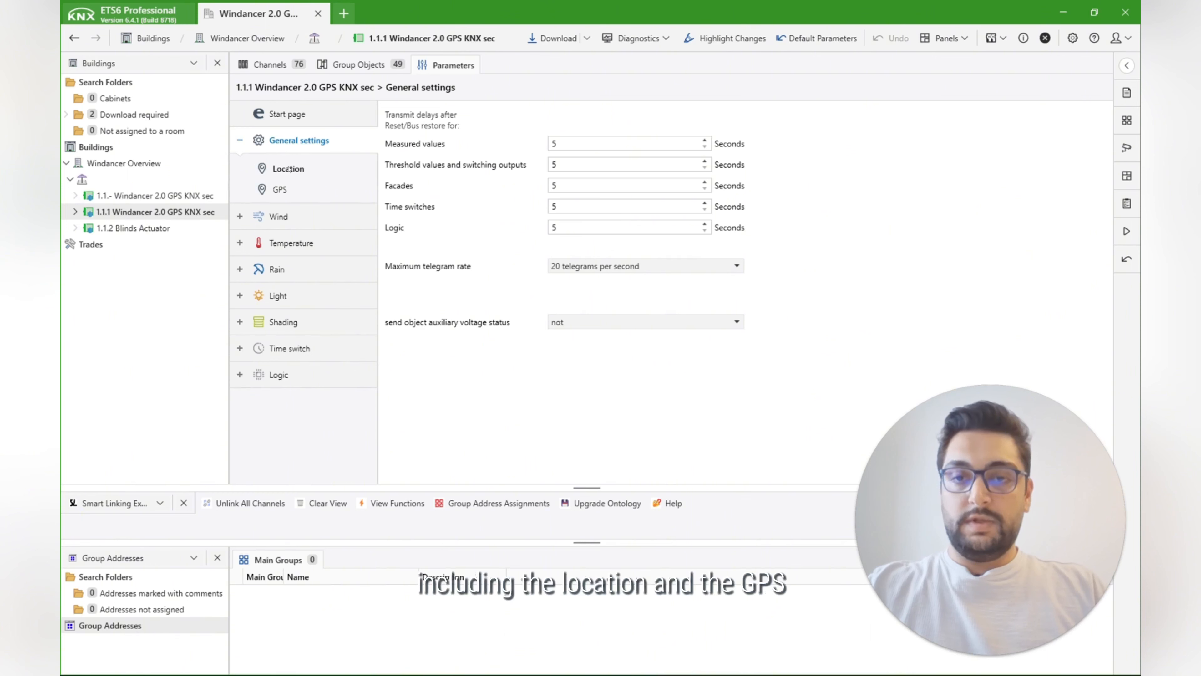
Step: Set the location determination to Input (valid until first GPS reception) and review the time zone and summertime settings
left_click(370, 168)
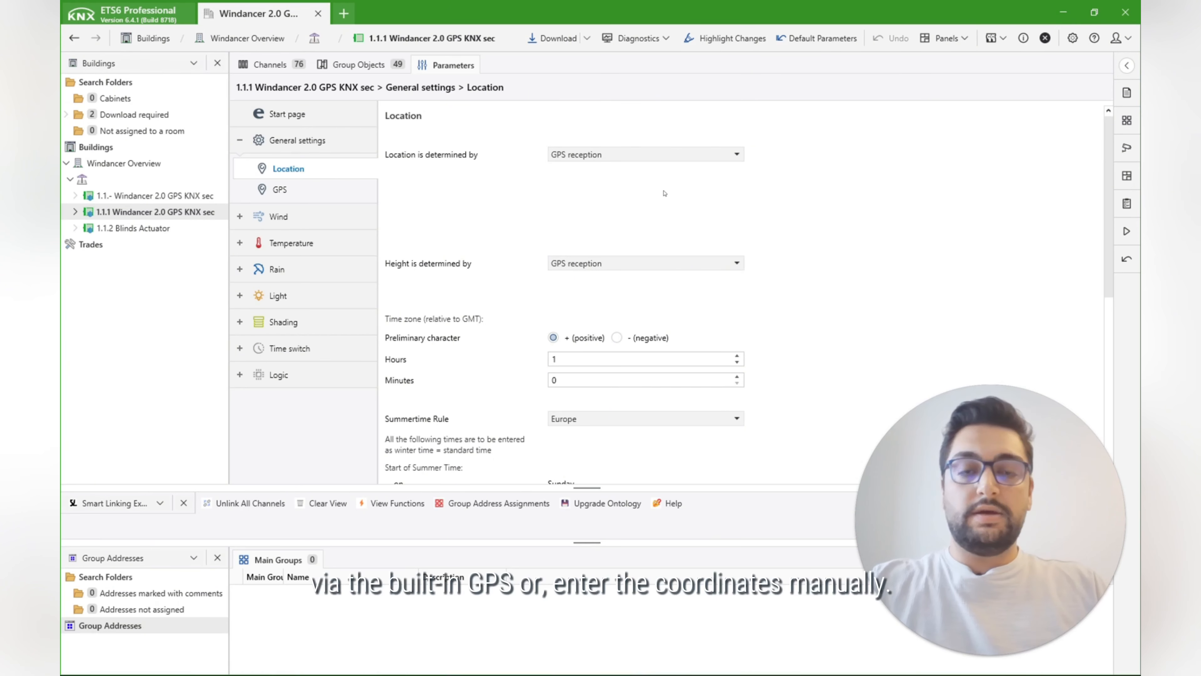
left_click(693, 156)
left_click(693, 185)
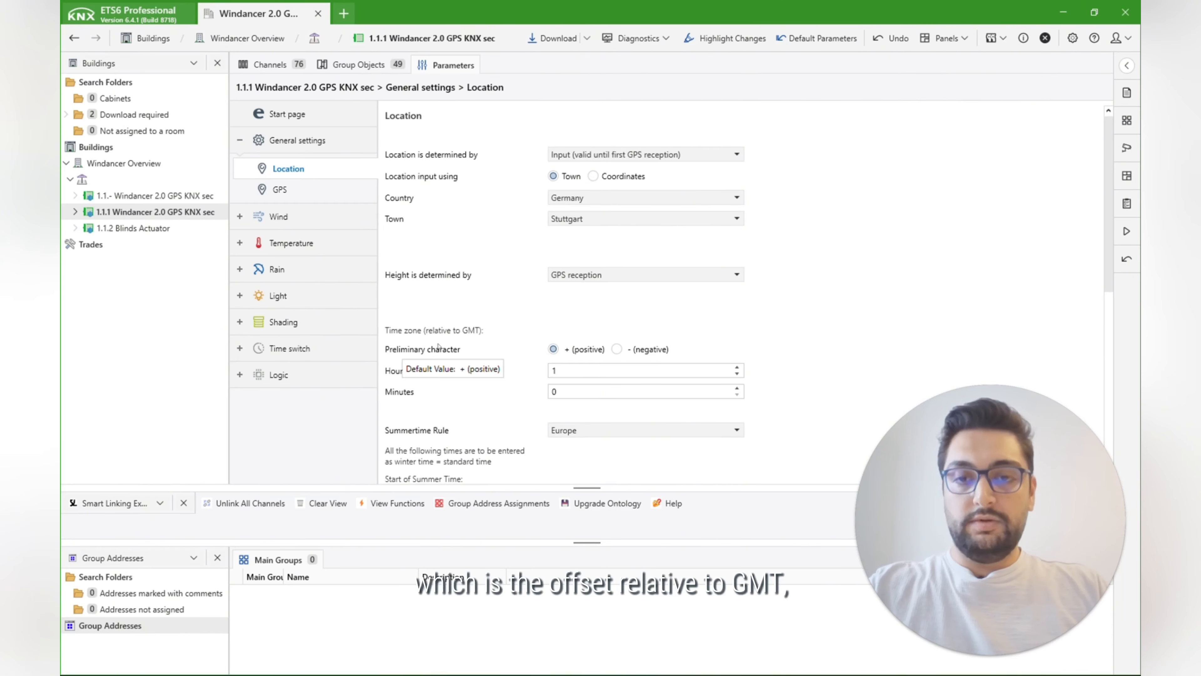
scroll(438, 347, "down", 4)
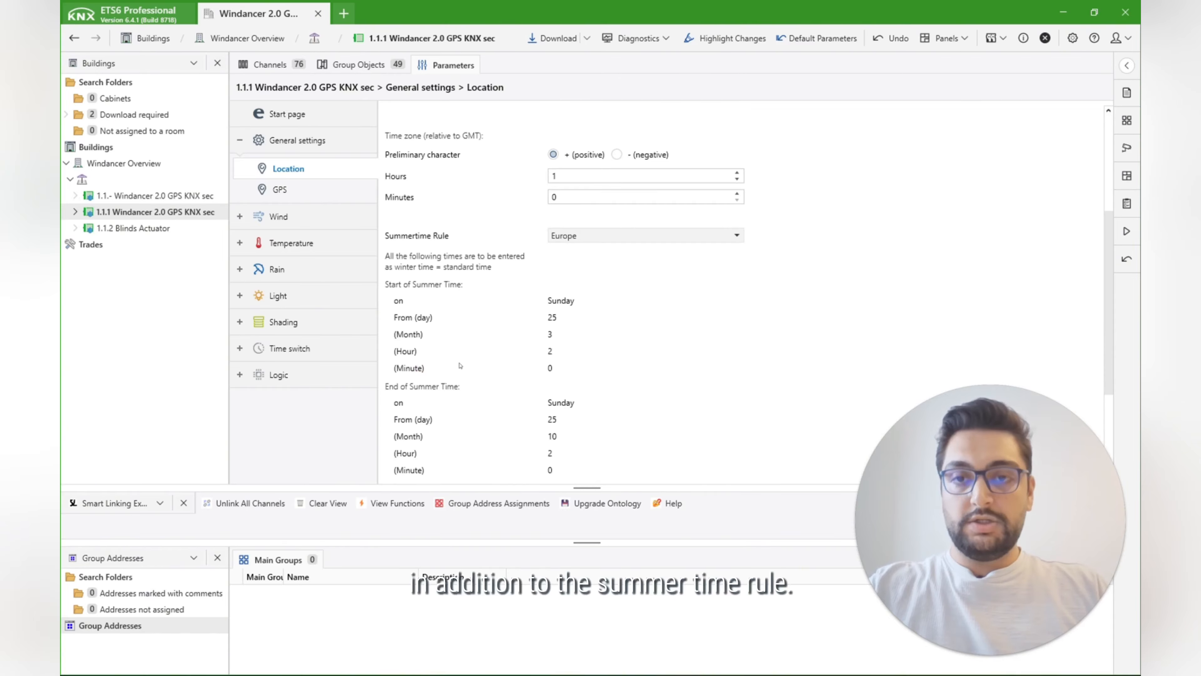
scroll(467, 333, "down", 3)
Step: Examine the options for setting date and time on the general settings' GPS page
left_click(280, 189)
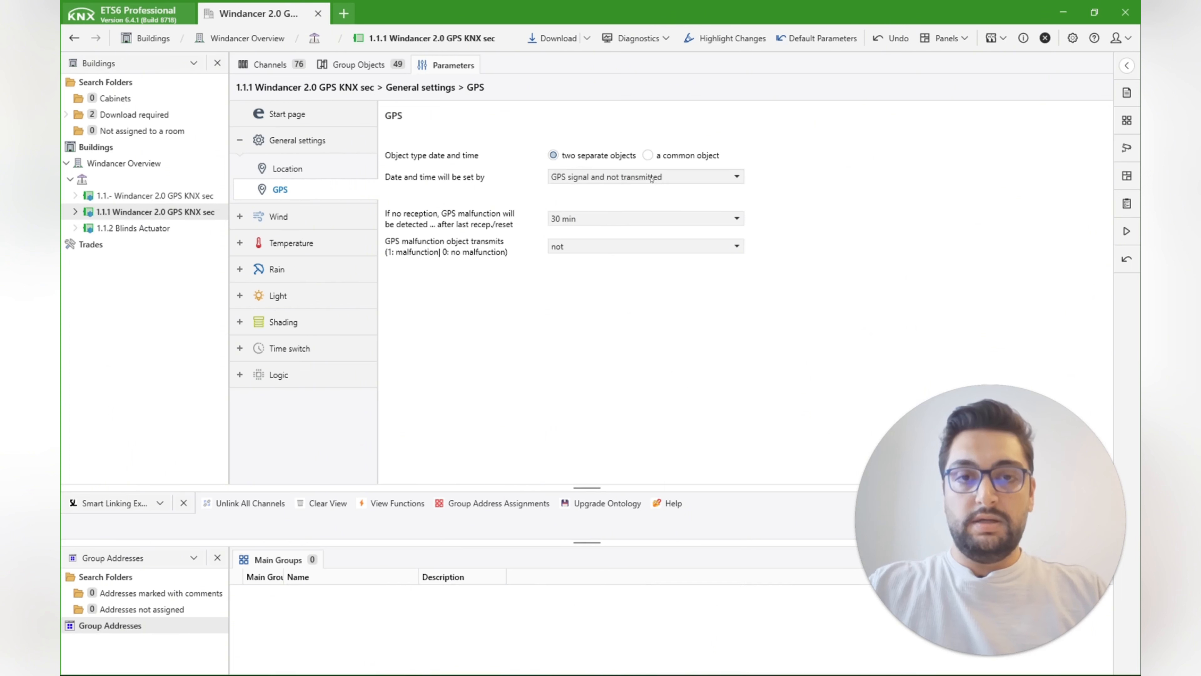
left_click(560, 176)
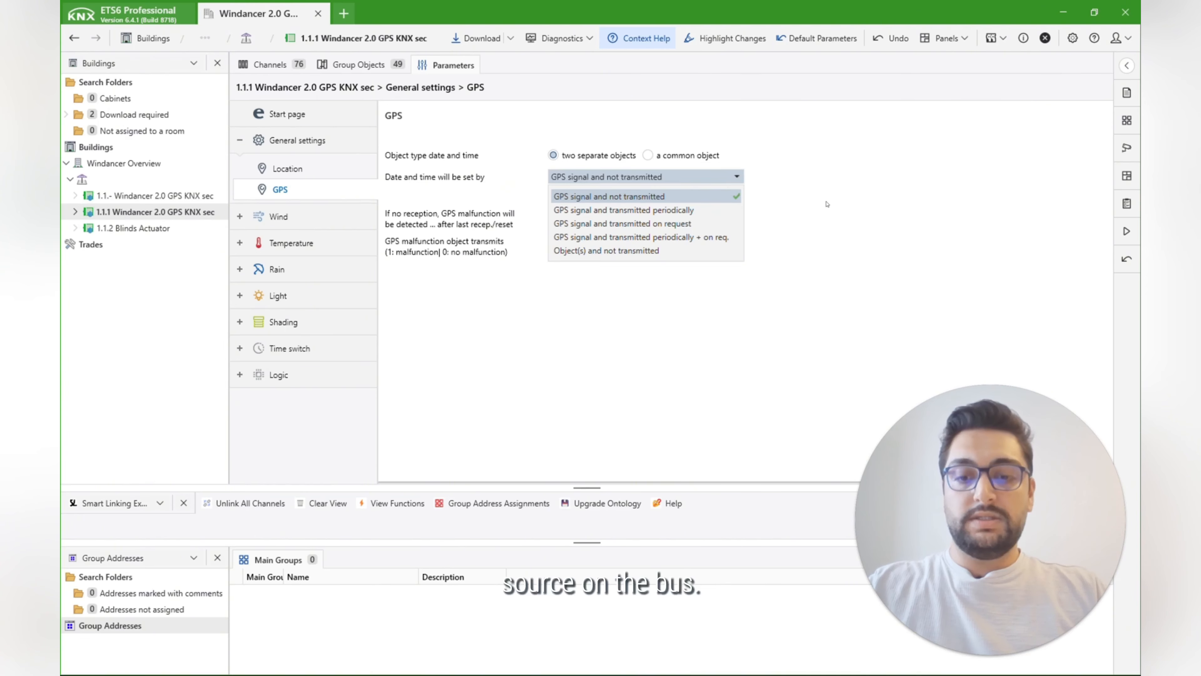
left_click(831, 257)
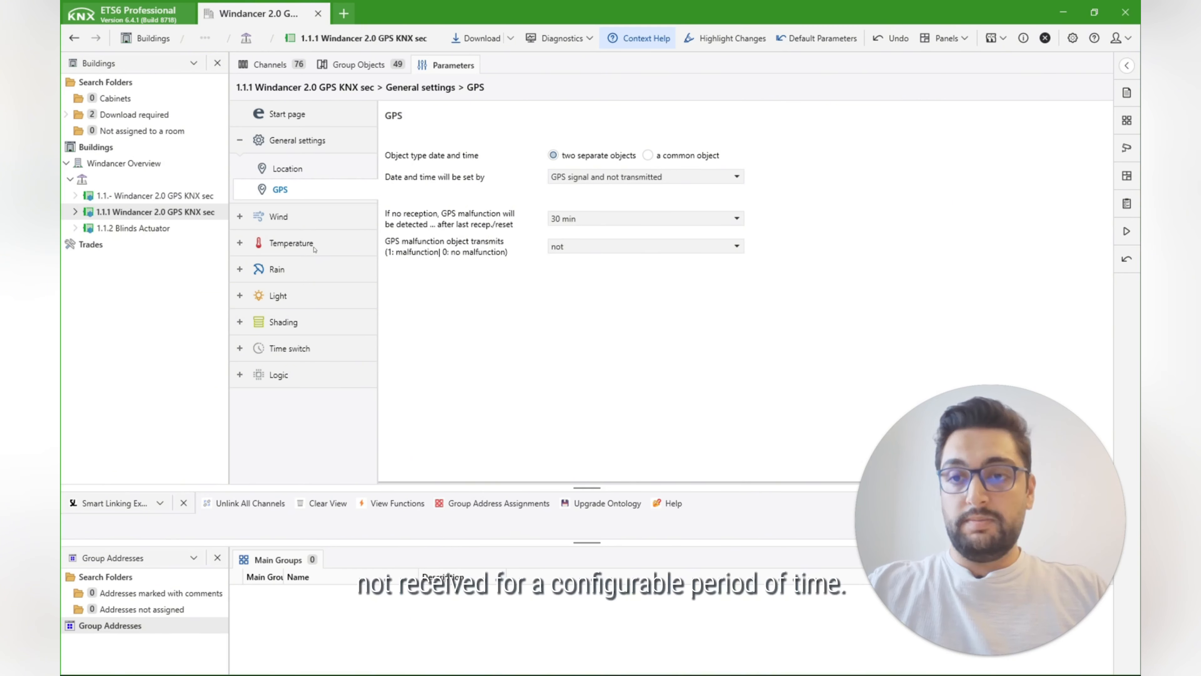
Step: Enable threshold value 1 in the wind settings and examine its start value, object value limits and increment parameters
left_click(279, 217)
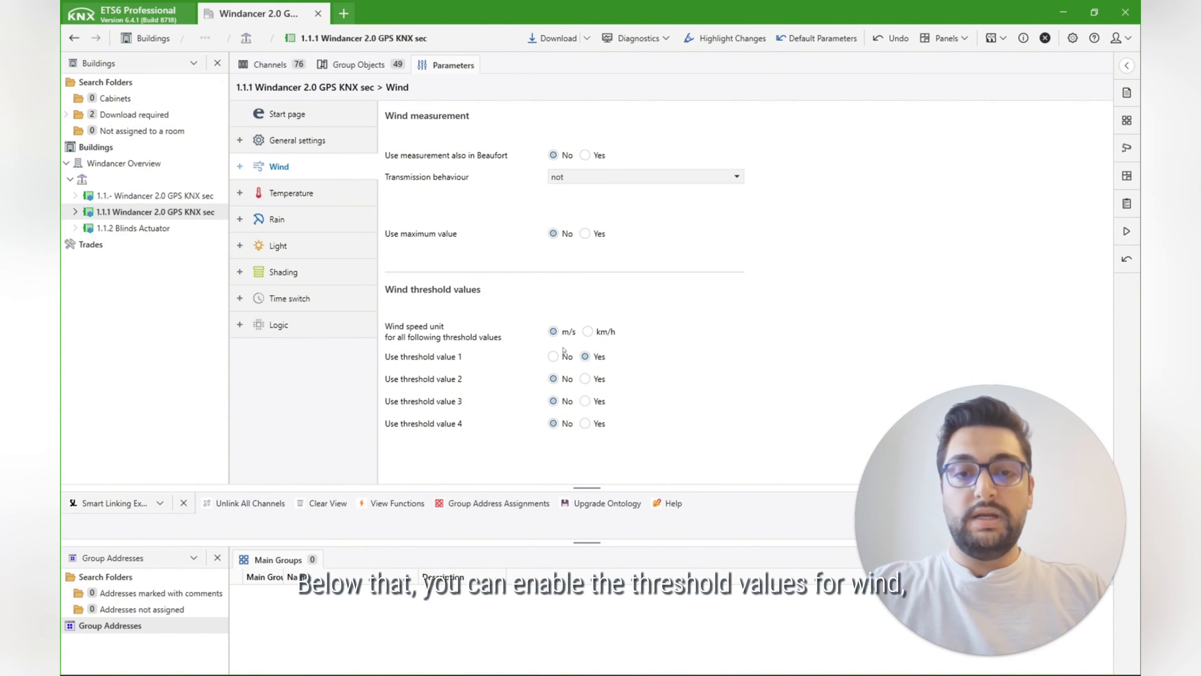
left_click(585, 357)
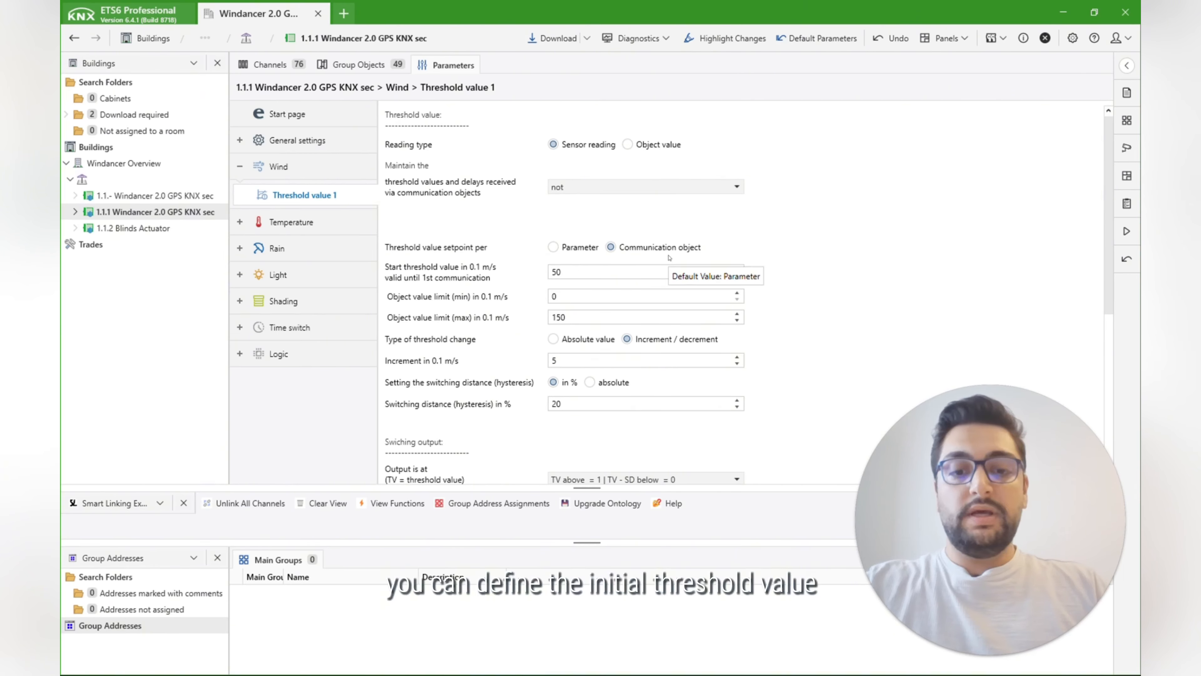
left_click(612, 275)
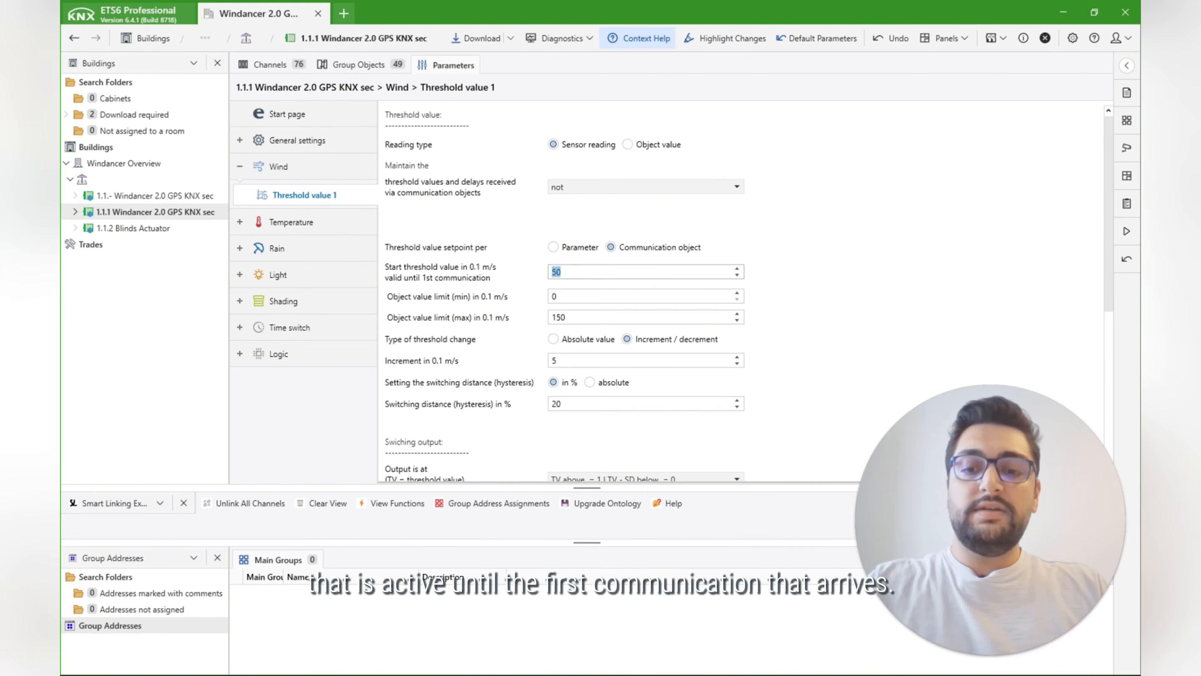
mouse_move(469, 278)
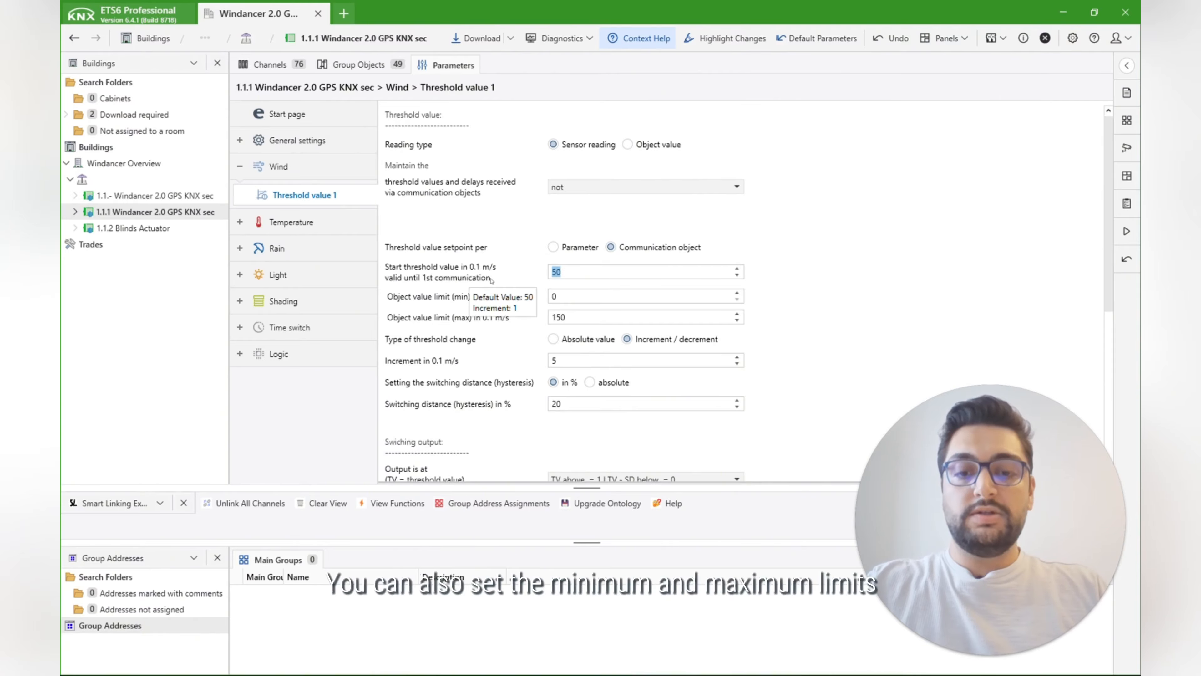
mouse_move(479, 325)
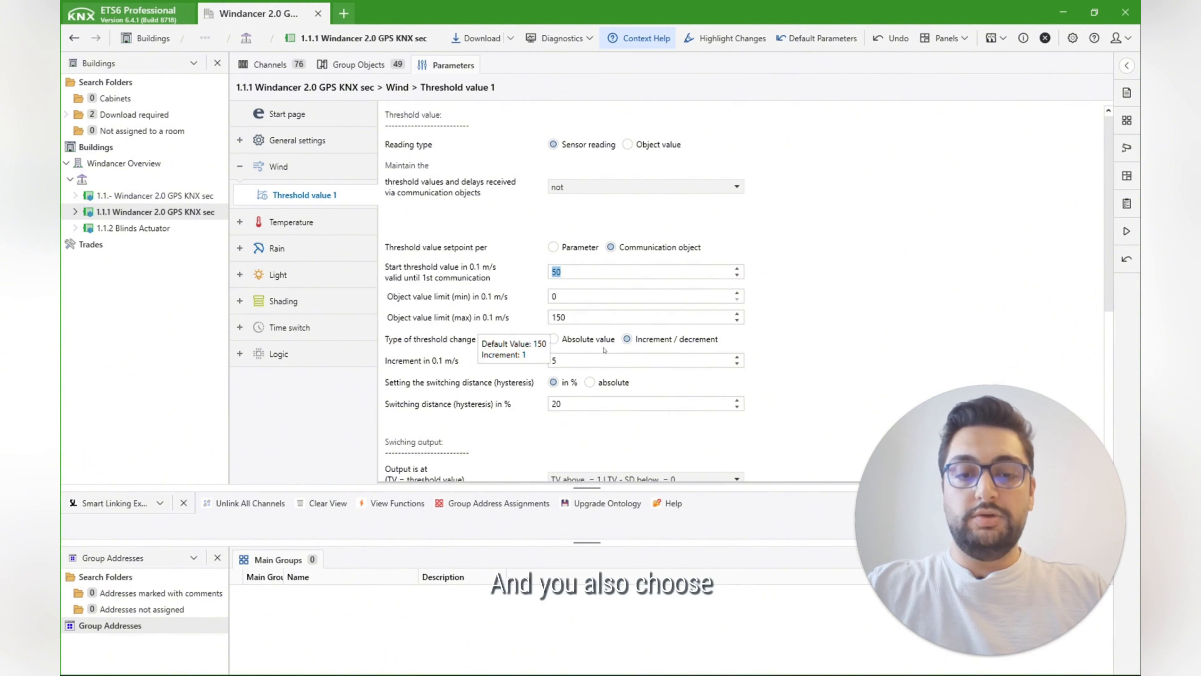
mouse_move(602, 349)
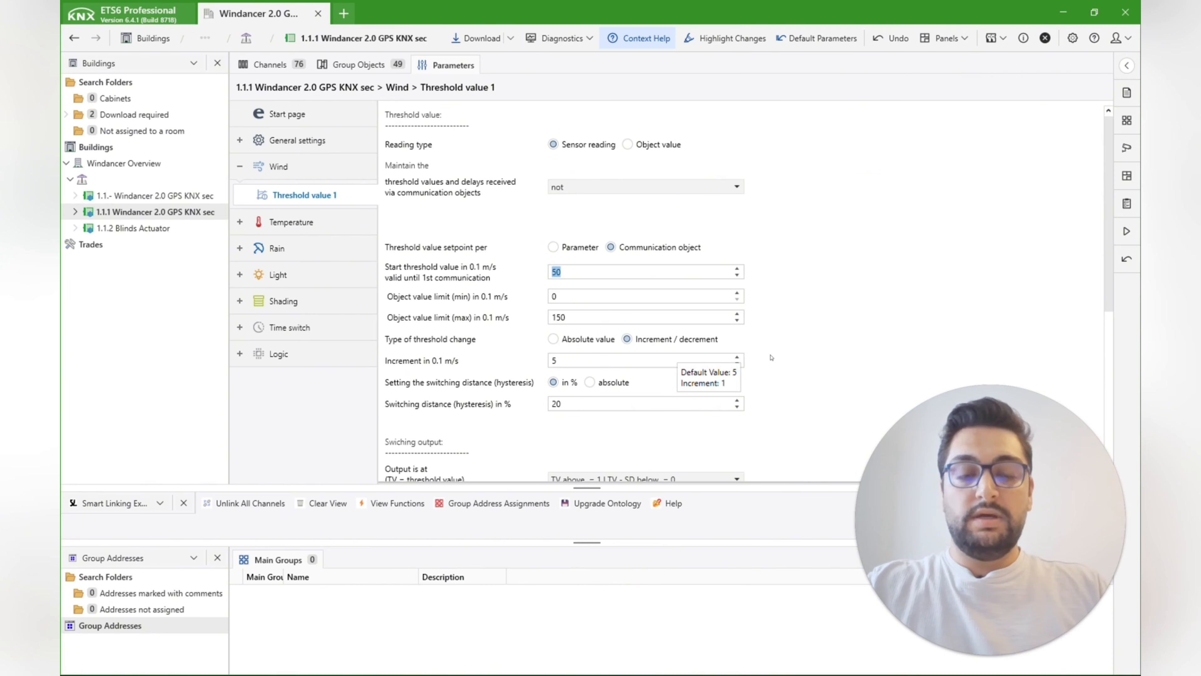
Step: Examine the wind threshold value 1 group objects 602, 603 and 606, widening the Object Function column to read their full descriptions
left_click(354, 65)
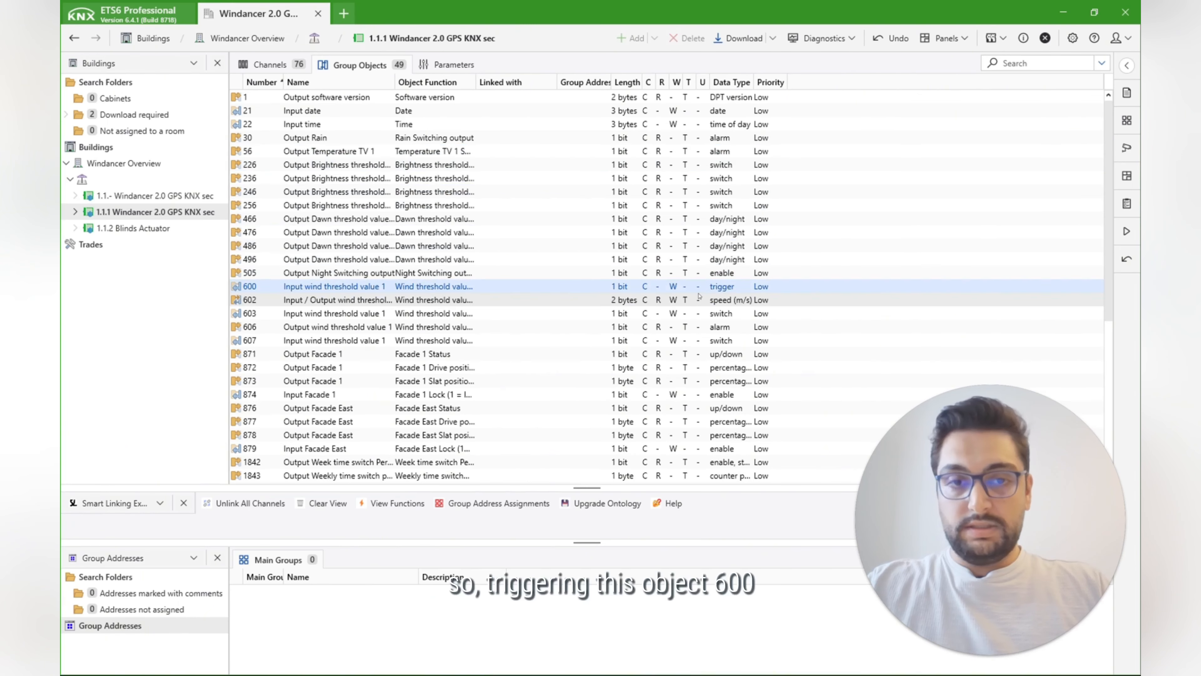
left_click_drag(476, 82, 543, 86)
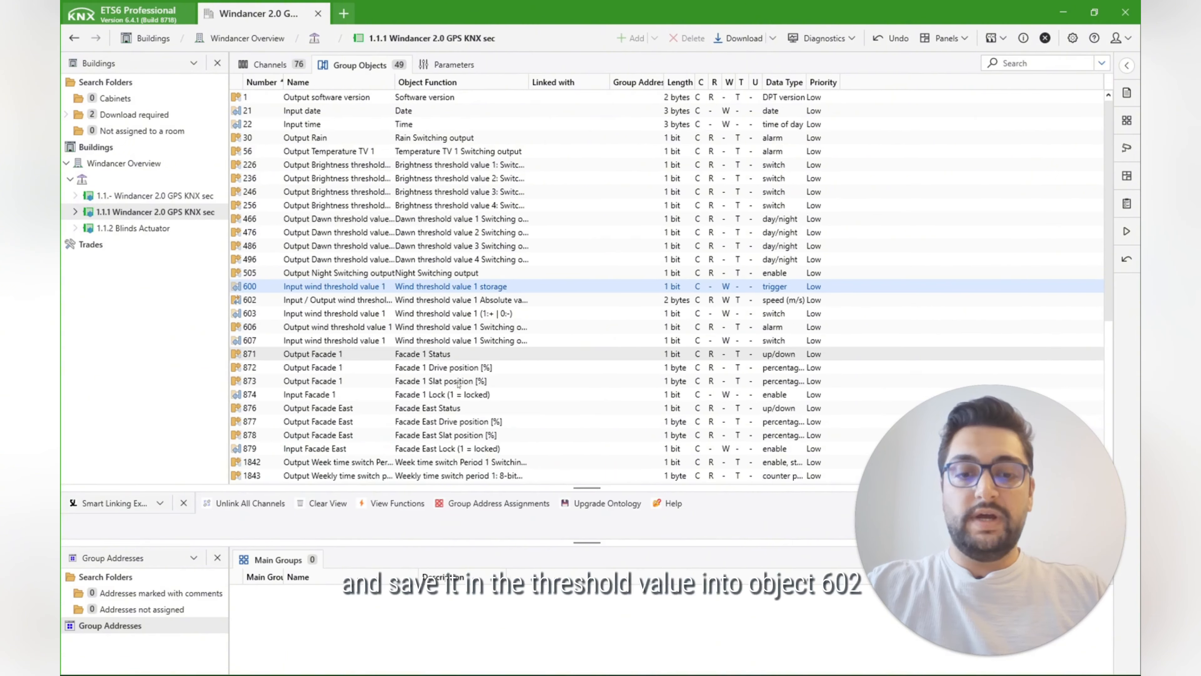
left_click(484, 300)
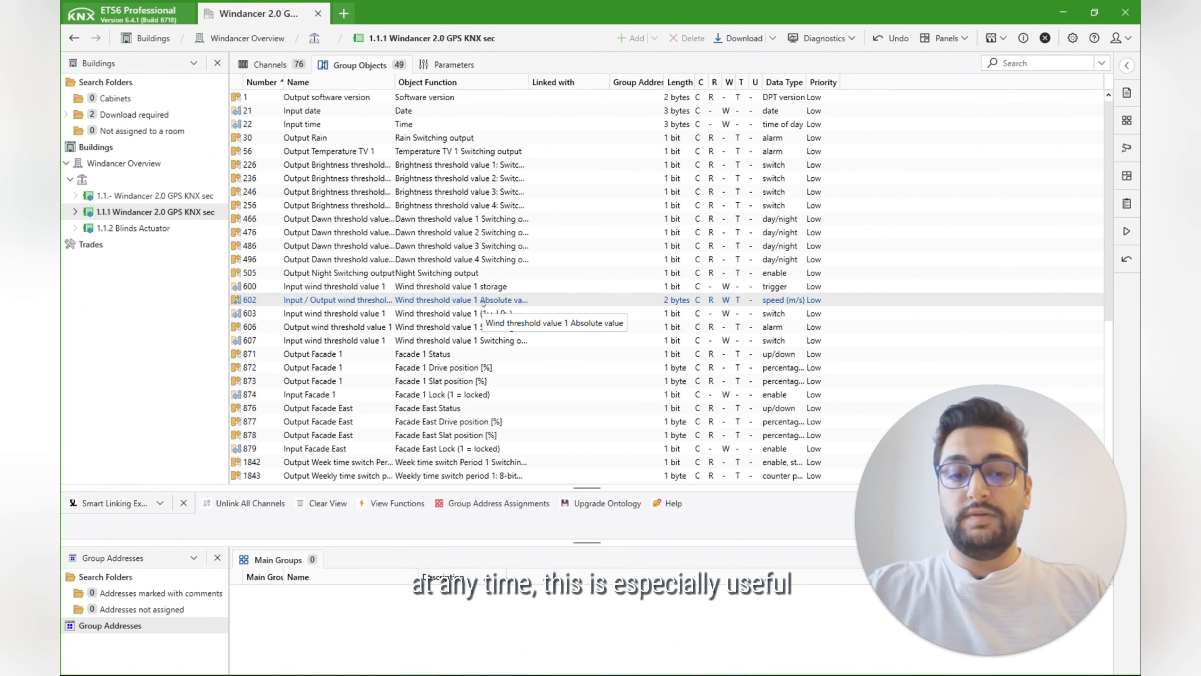
left_click(510, 313)
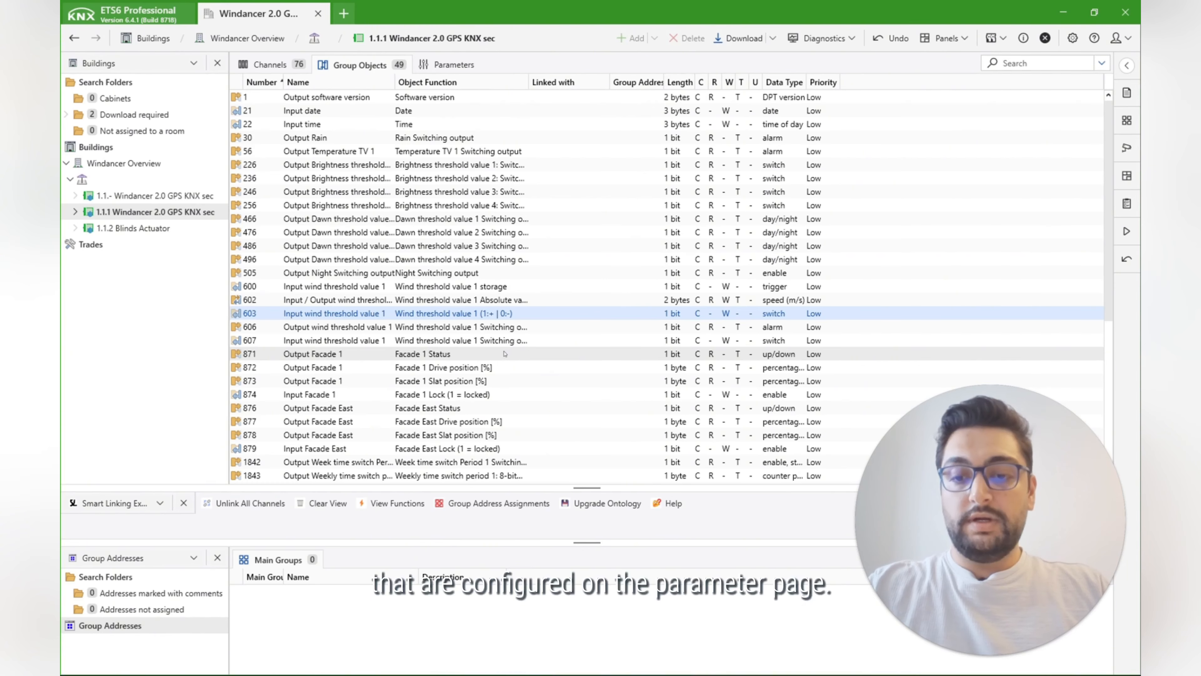
left_click(405, 331)
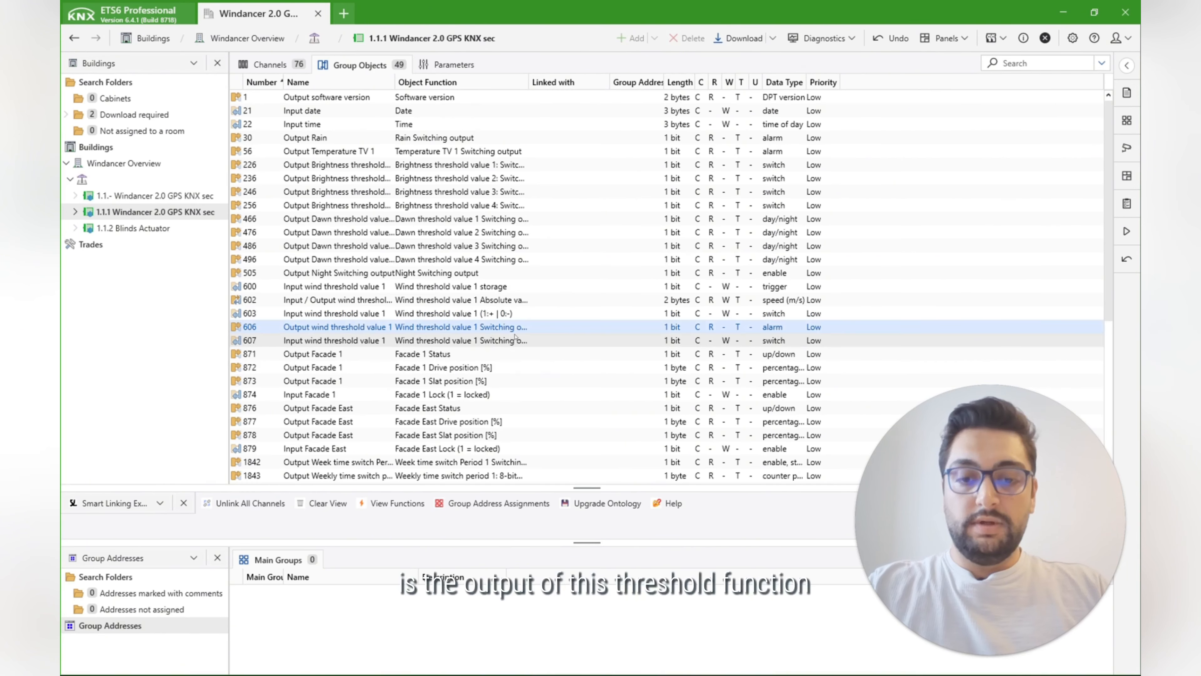
left_click_drag(528, 82, 671, 83)
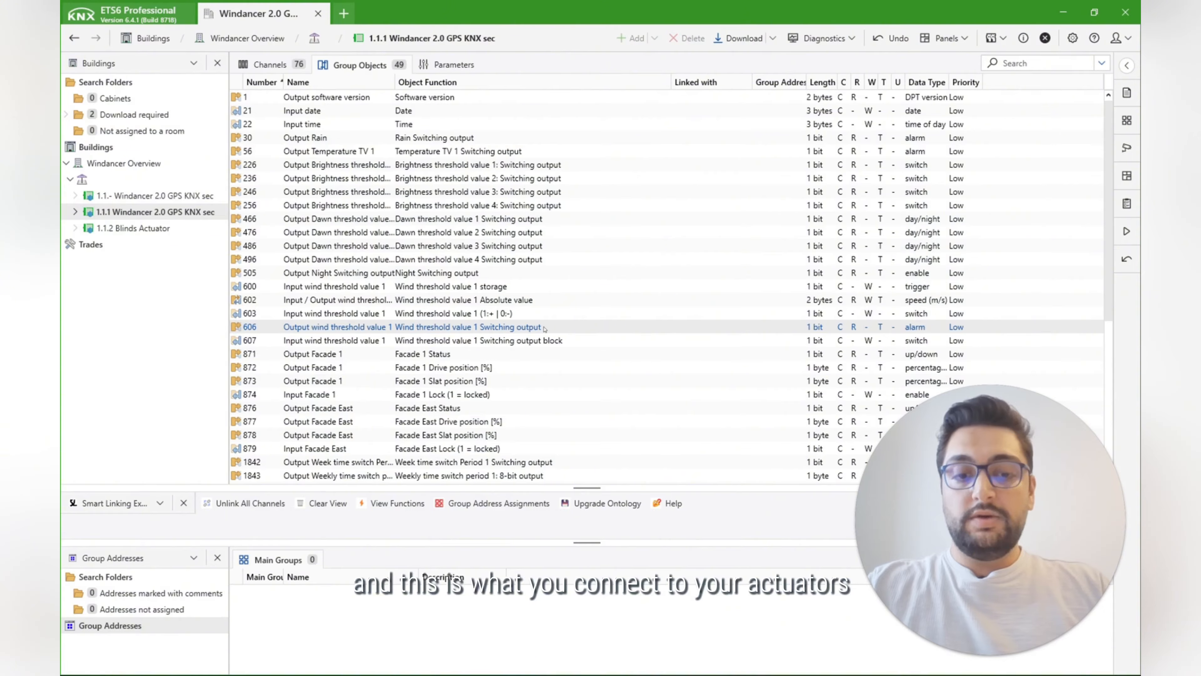
left_click(544, 328)
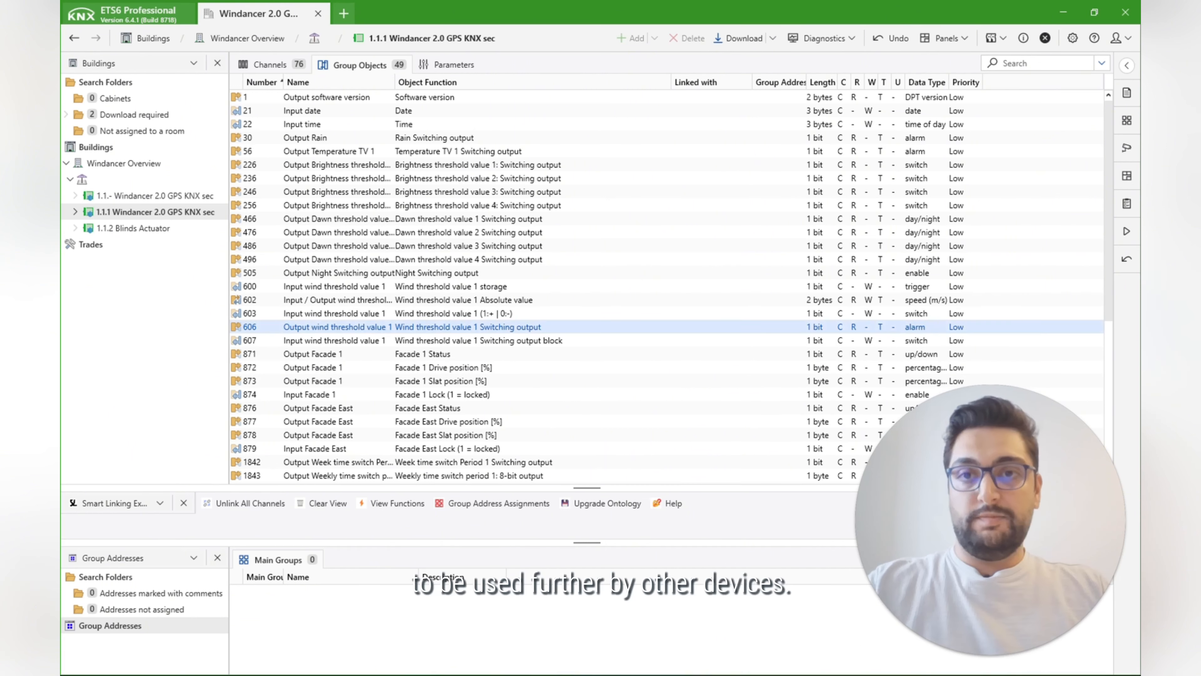
Step: Return to the wind threshold value 1 parameters and examine the switching output conditions and delay settings
left_click(474, 65)
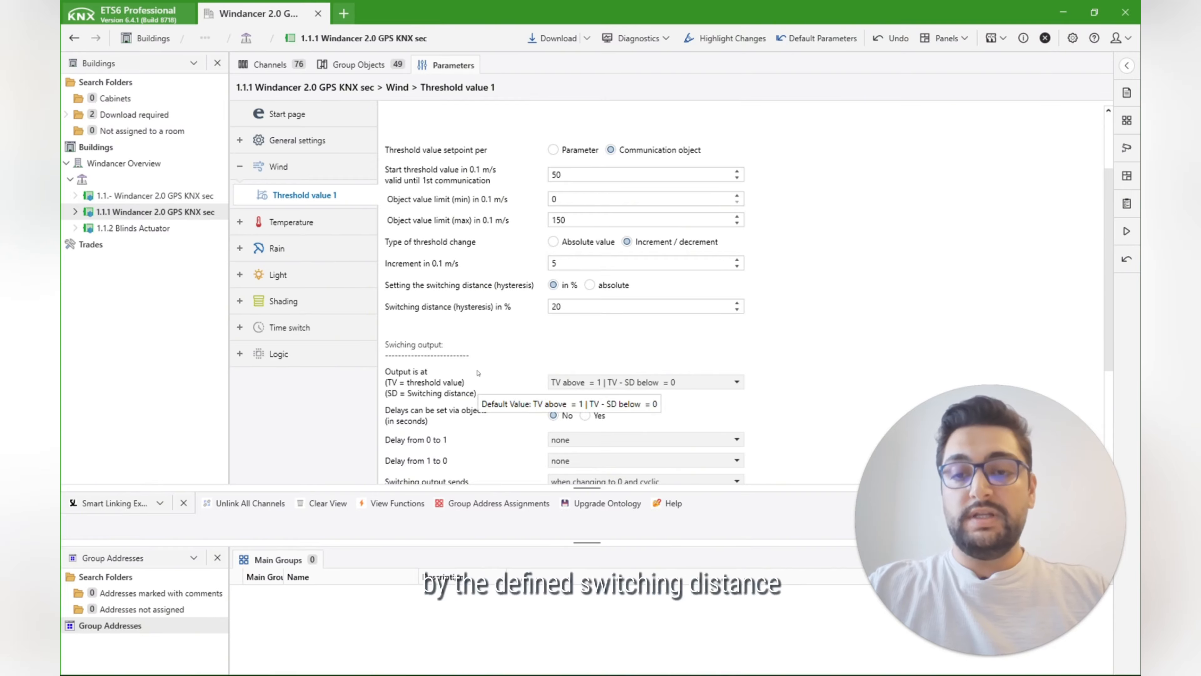
left_click(578, 383)
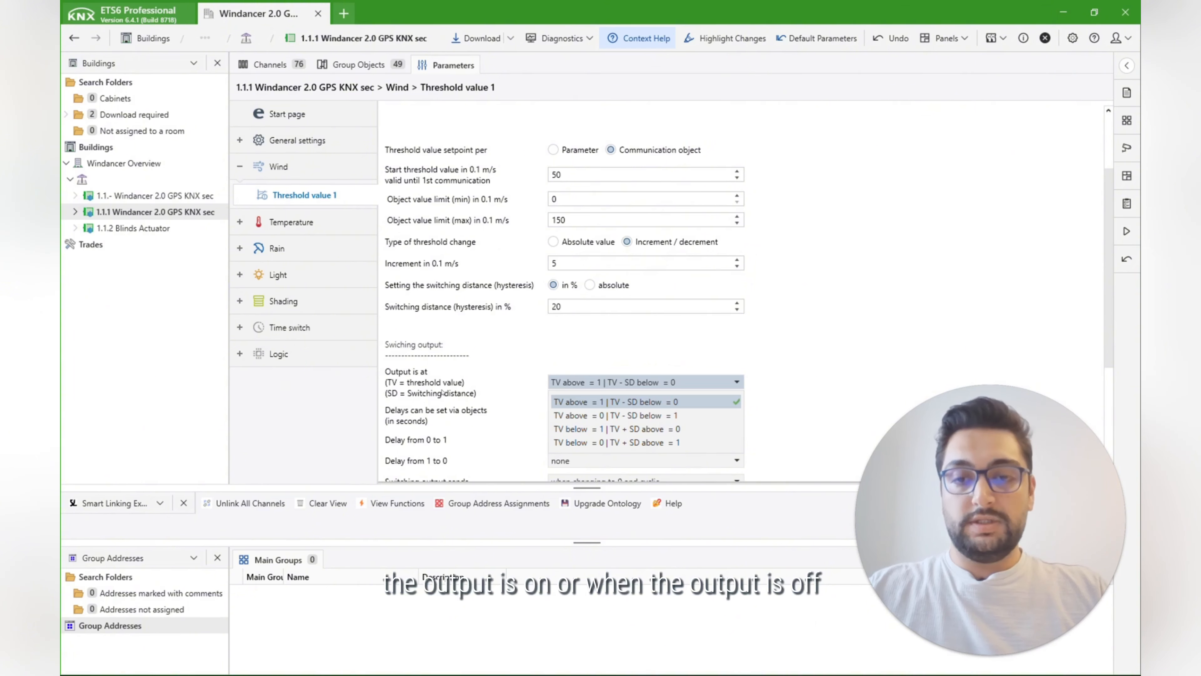
scroll(439, 342, "down", 2)
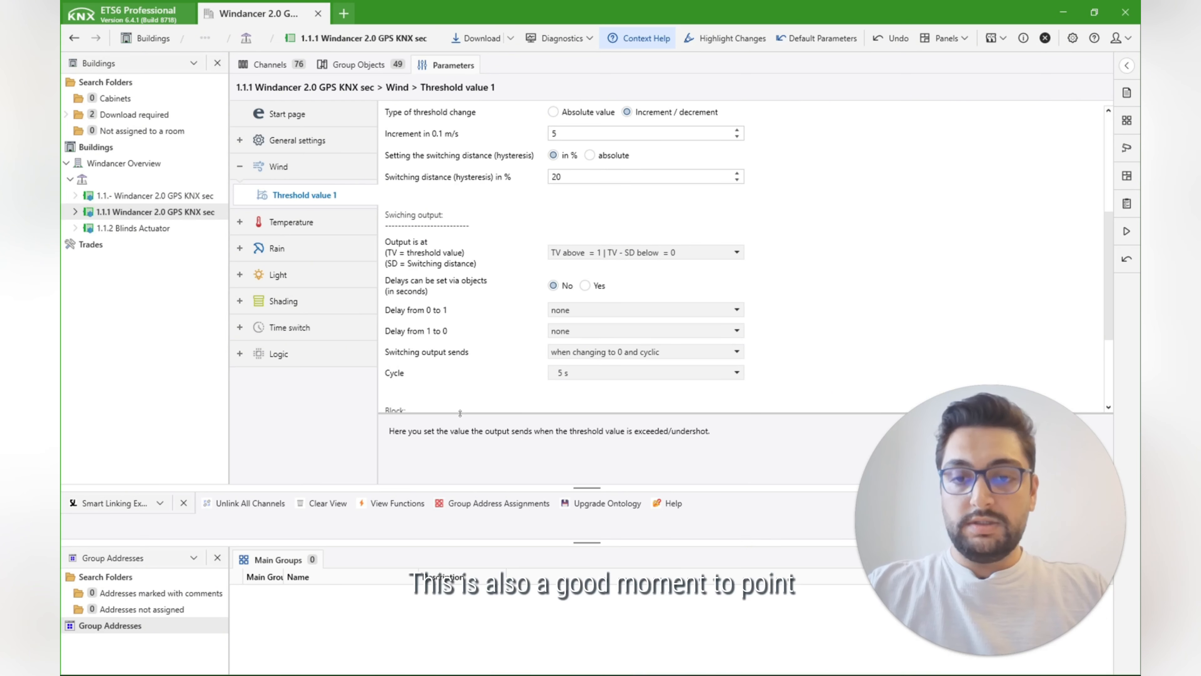
Step: Enlarge the context help area and read the explanations for the output condition and the delay from 0 to 1
left_click_drag(460, 413, 461, 368)
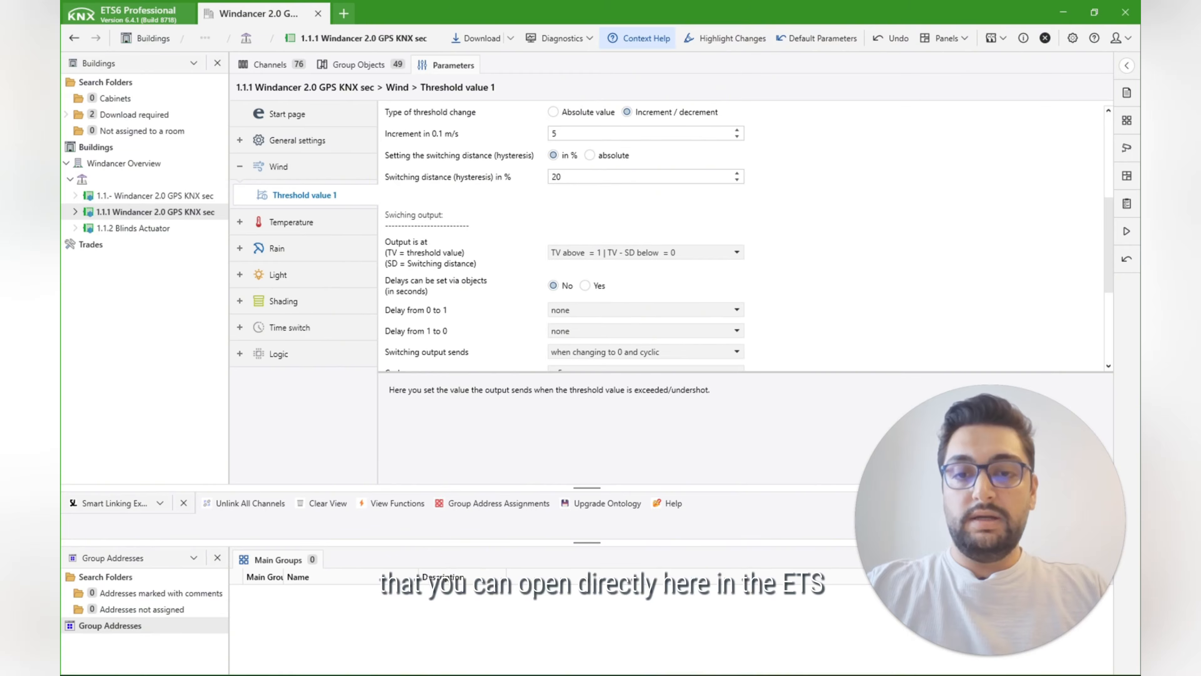
left_click_drag(710, 389, 408, 390)
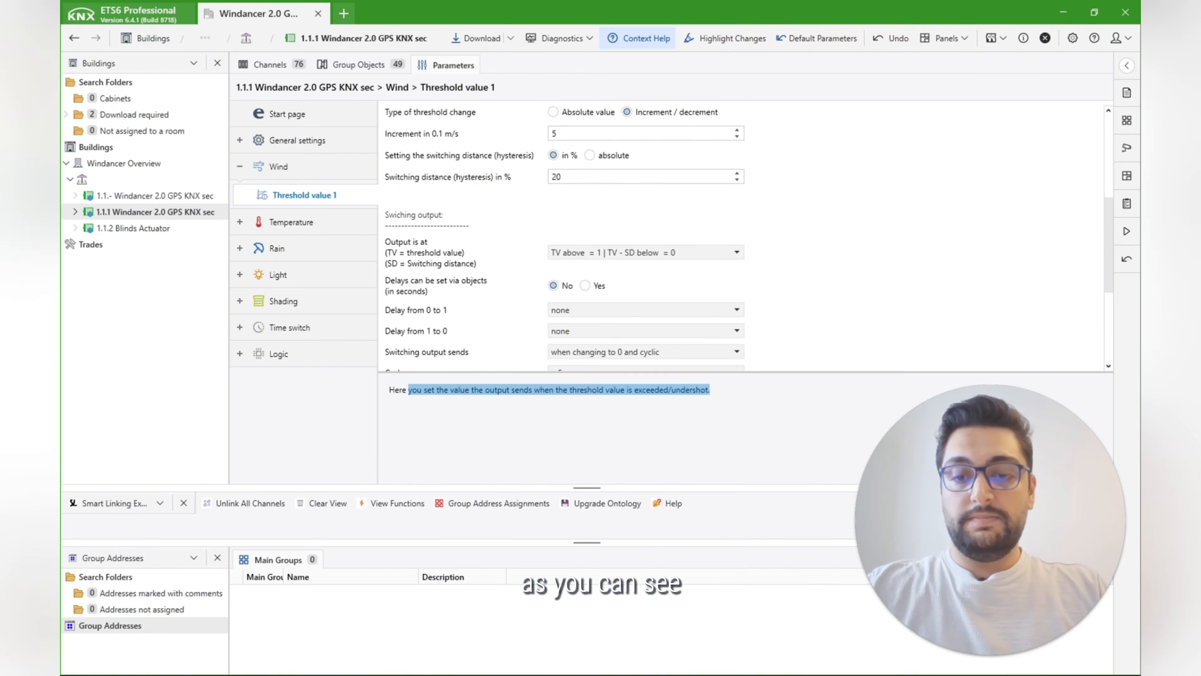
left_click(410, 391)
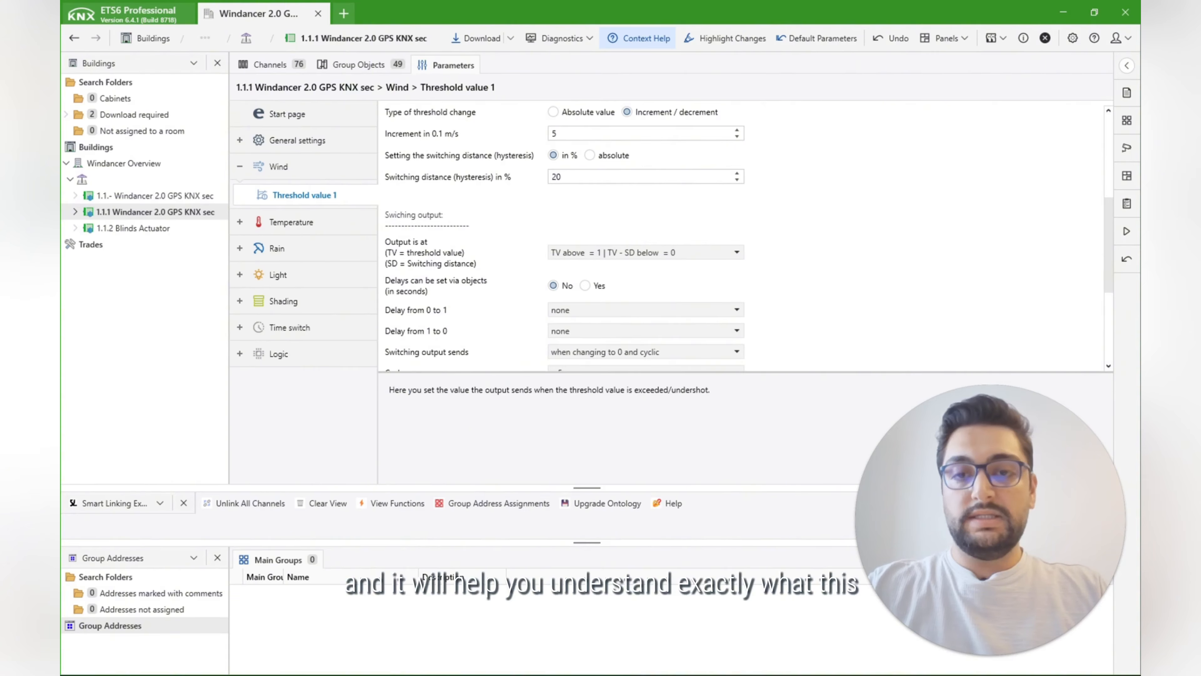
left_click(433, 316)
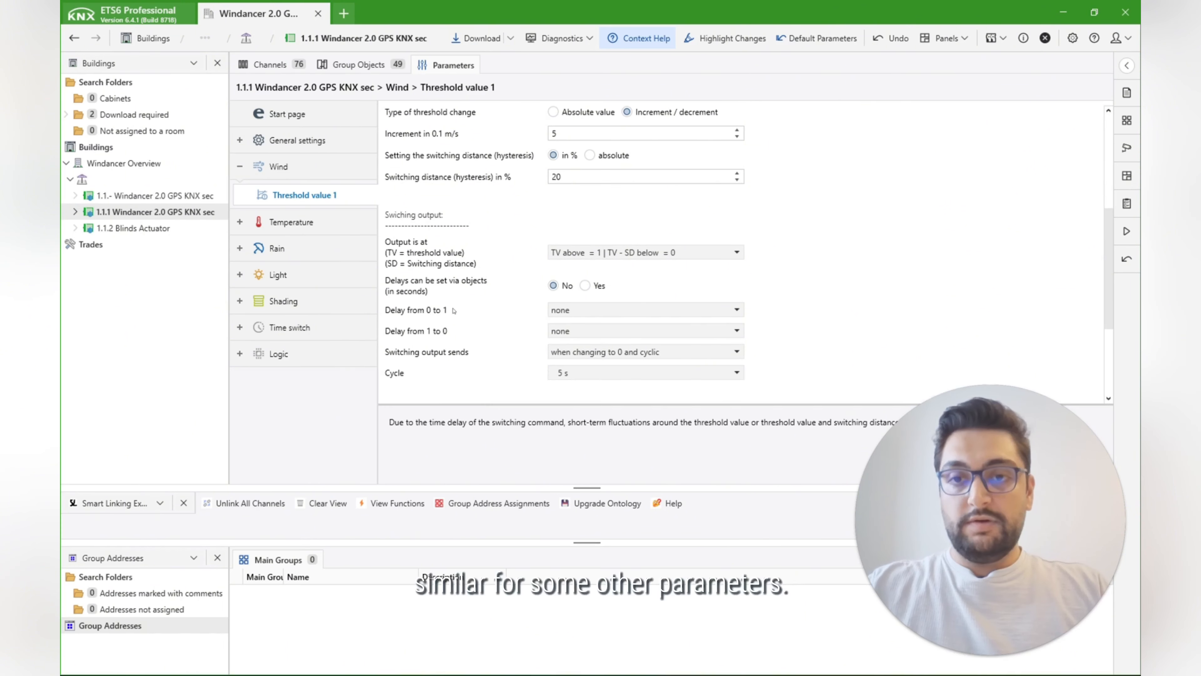
left_click(430, 265)
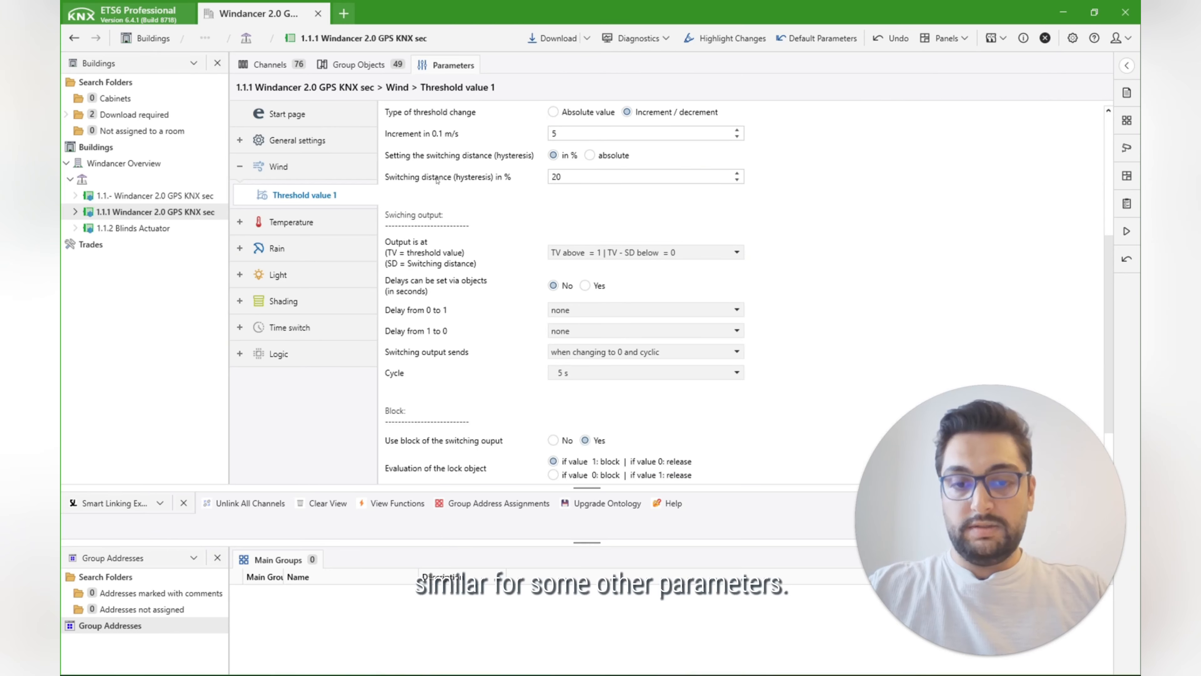
Step: Examine the sending options for the wind threshold switching output and the block settings below them
scroll(541, 310, "down", 3)
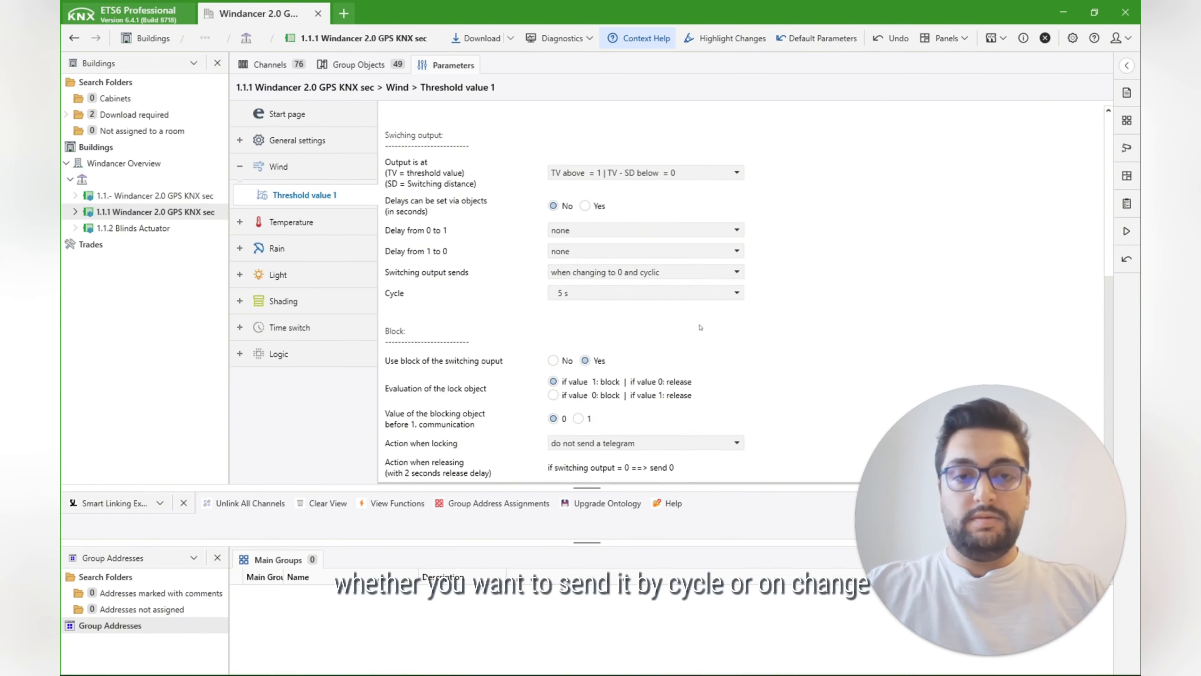
left_click(658, 276)
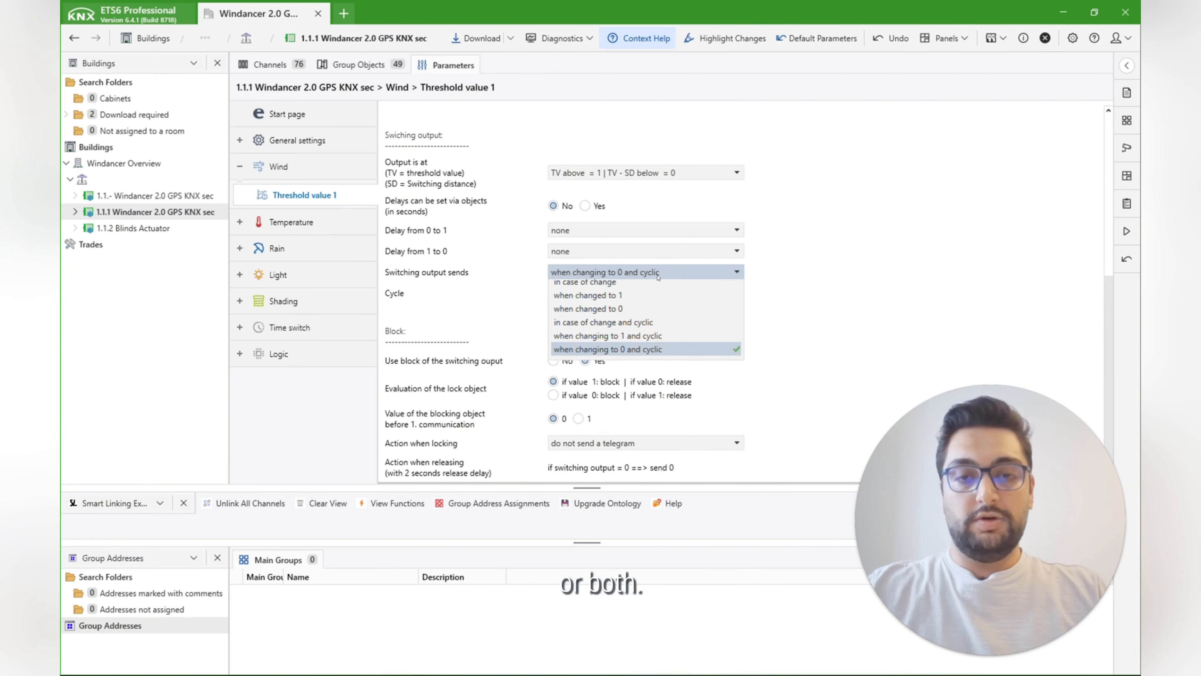
left_click(438, 342)
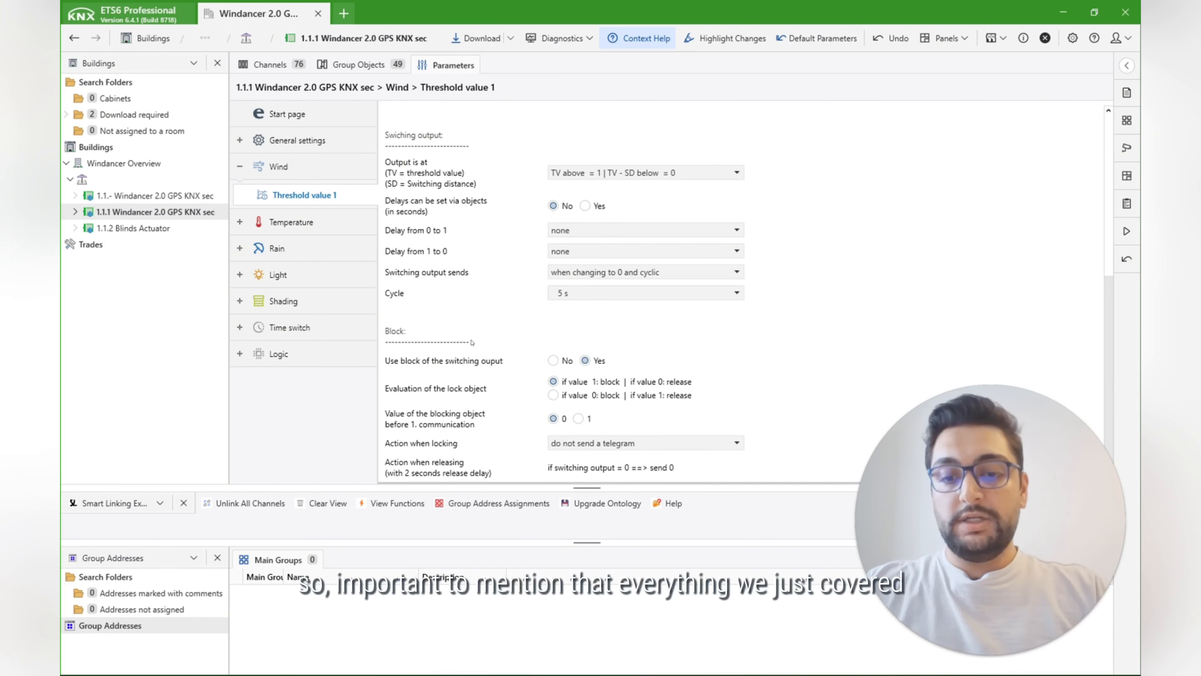
Step: Review the wind threshold value 1 parameters again, from the reading type and switching distance through the switching output to the block section
scroll(798, 294, "up", 6)
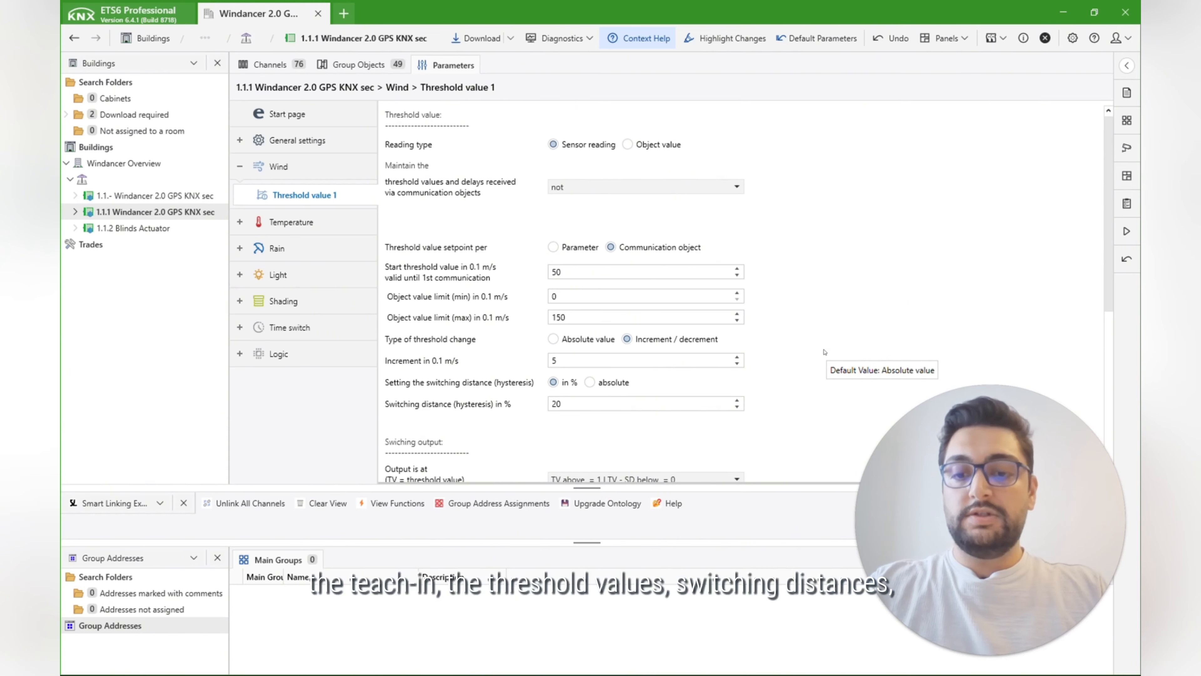
scroll(458, 323, "down", 3)
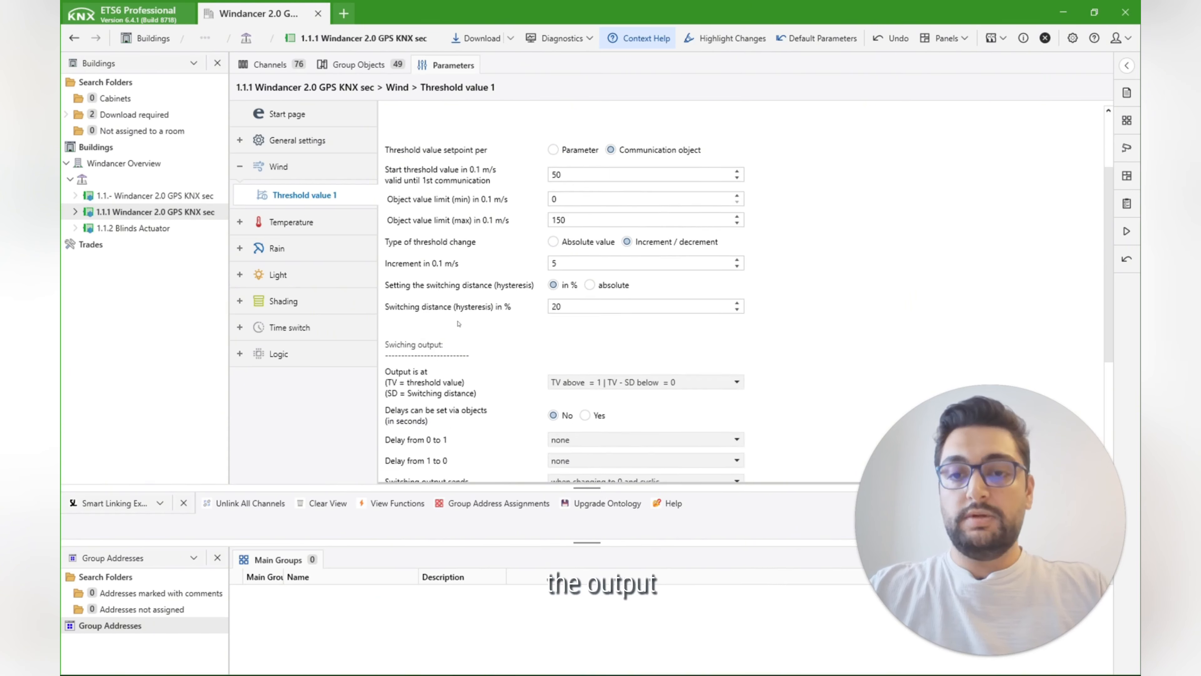
scroll(458, 324, "down", 5)
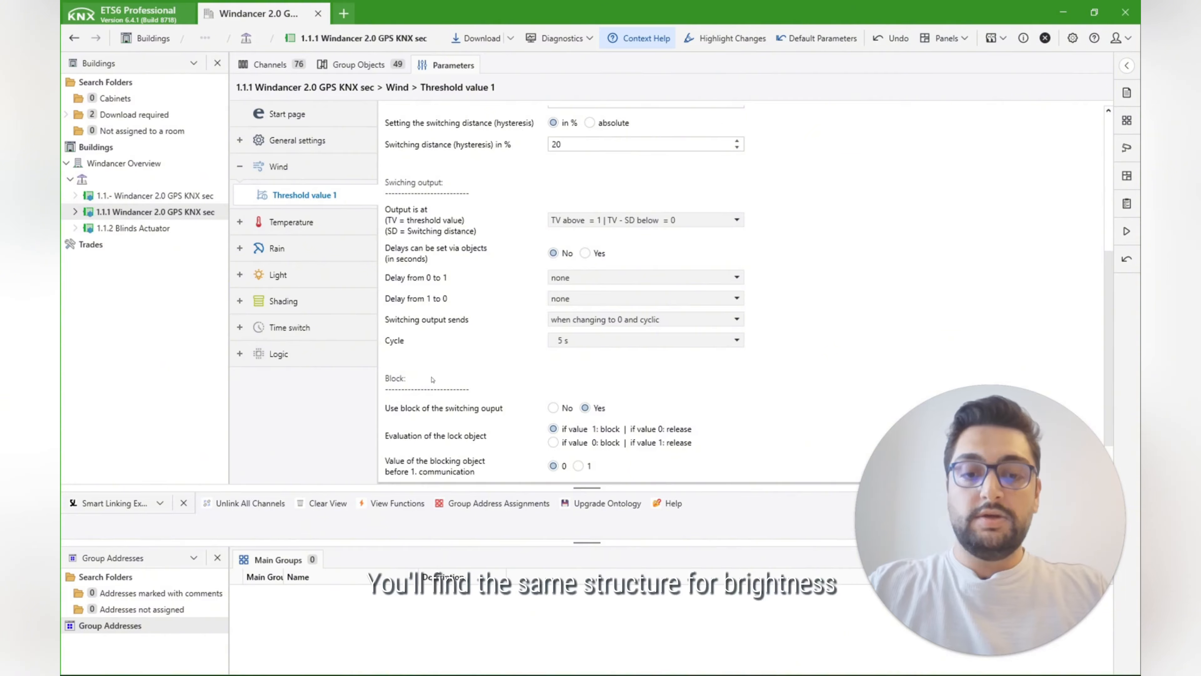
scroll(933, 280, "up", 3)
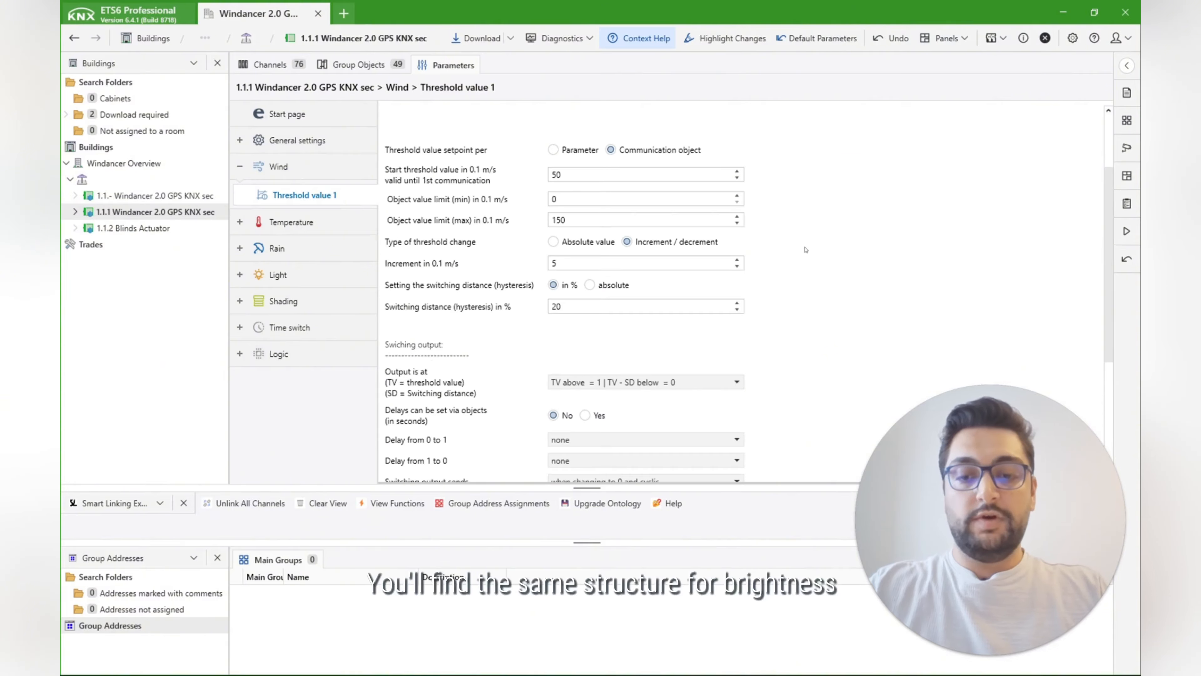
scroll(805, 249, "down", 2)
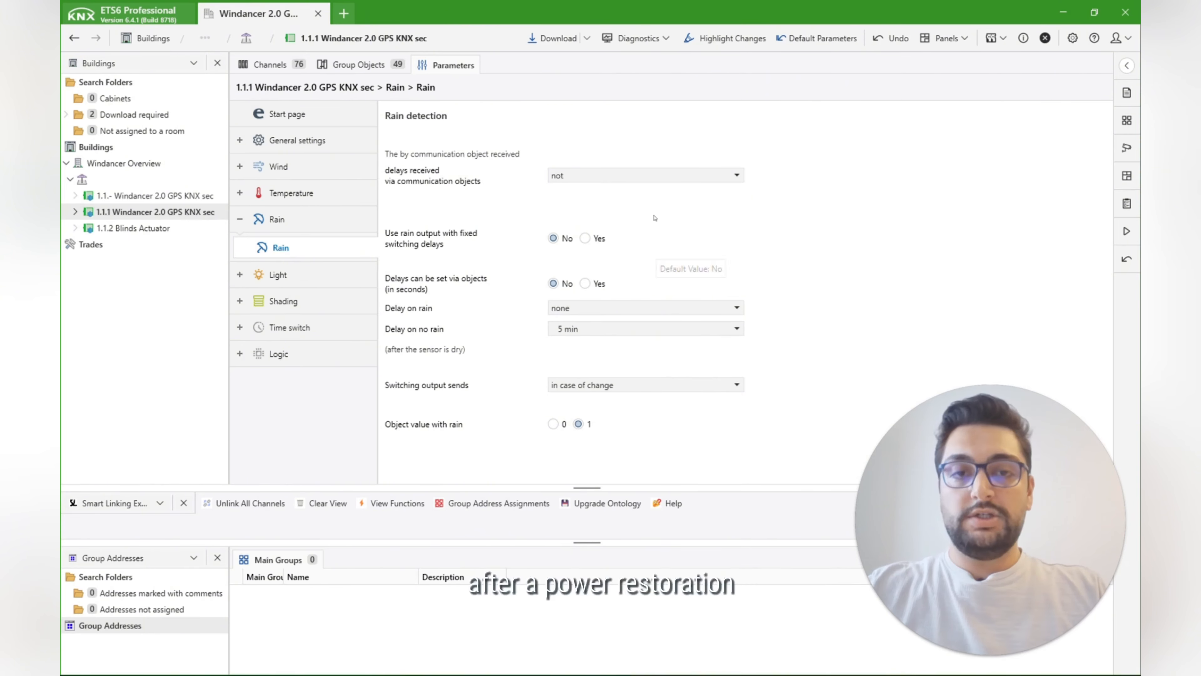
Step: Check the retention options for rain delays received via communication objects and enable the rain output with fixed switching delays
left_click(662, 173)
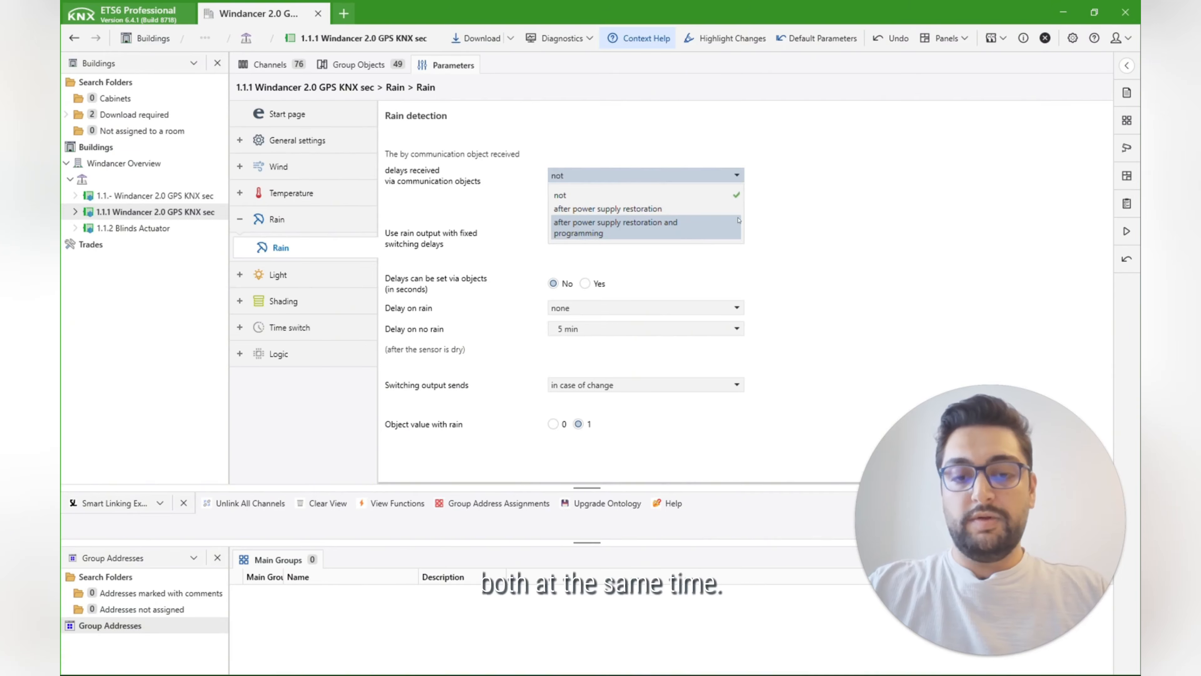
left_click(1027, 196)
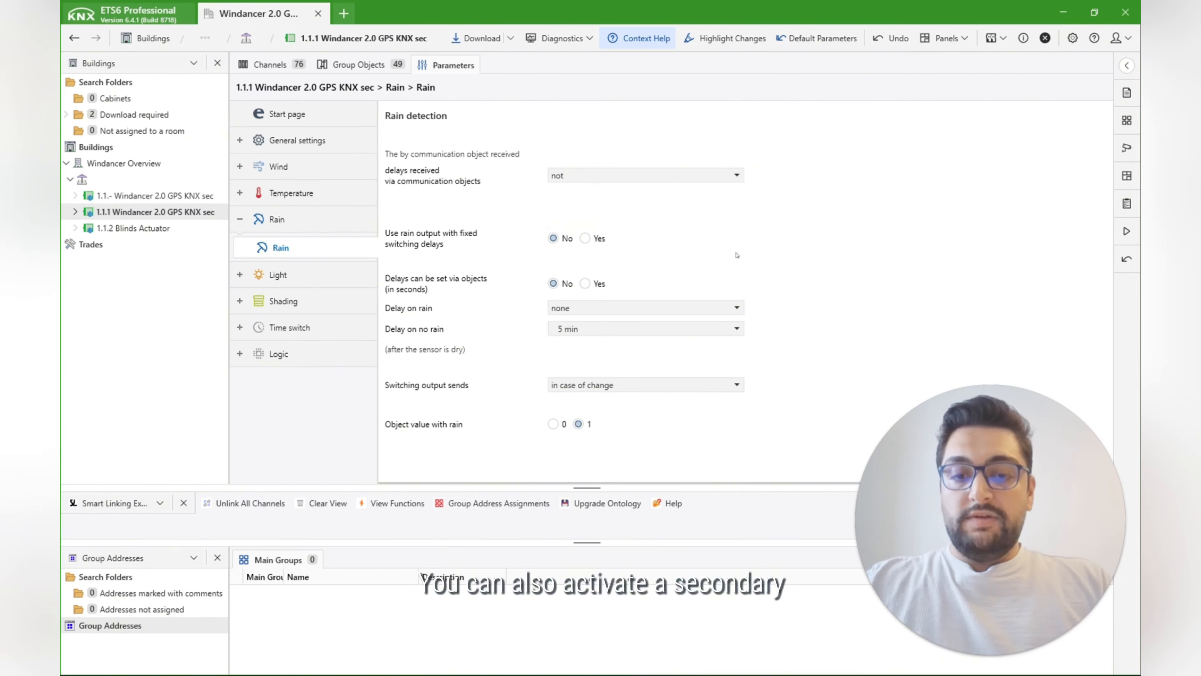
left_click(589, 239)
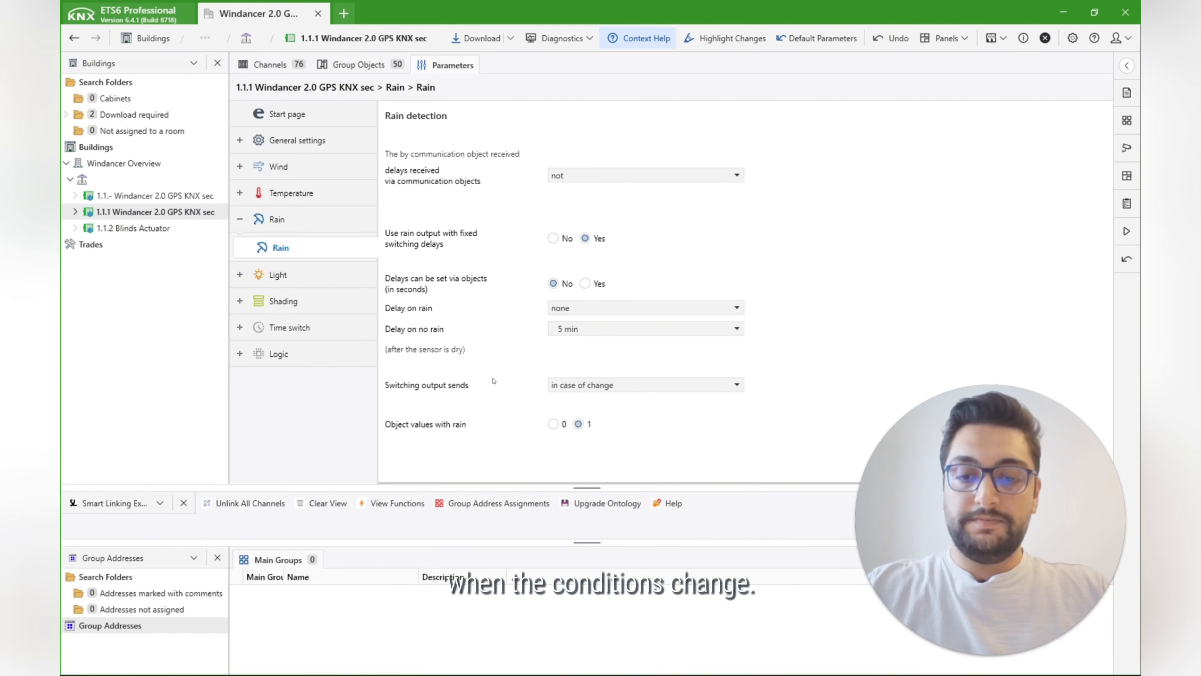
Step: Expand the time switch functions and open the parameters of weekly period 1 in the weekly time switch
left_click(245, 327)
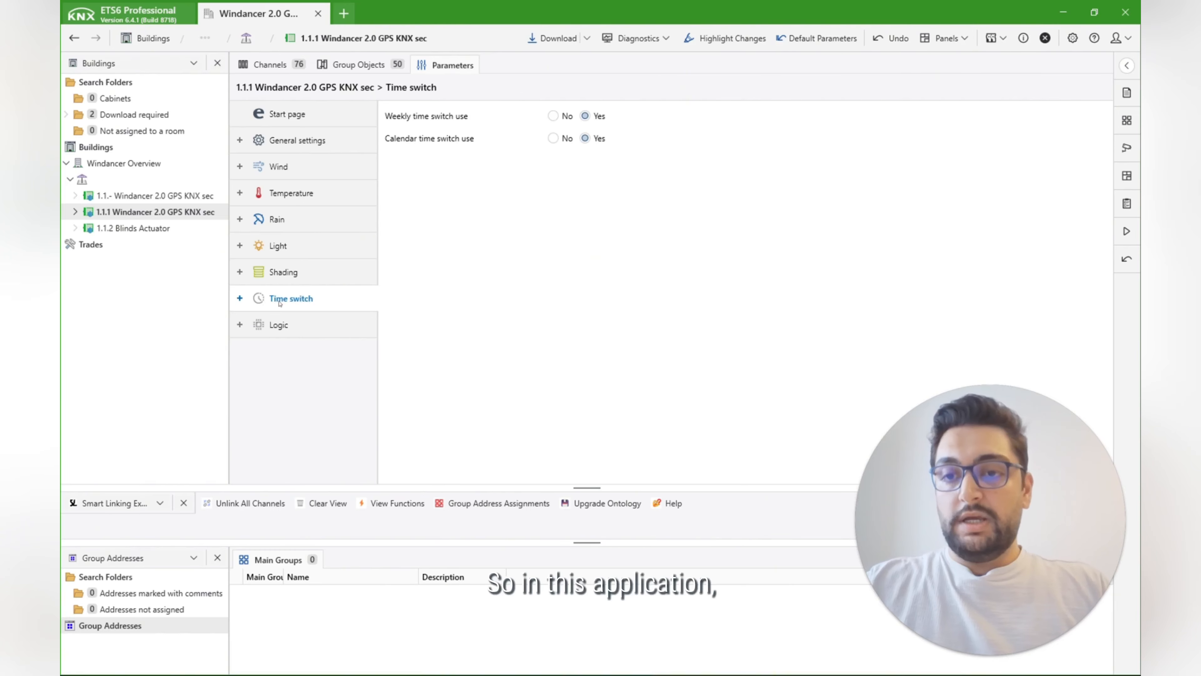
left_click(241, 298)
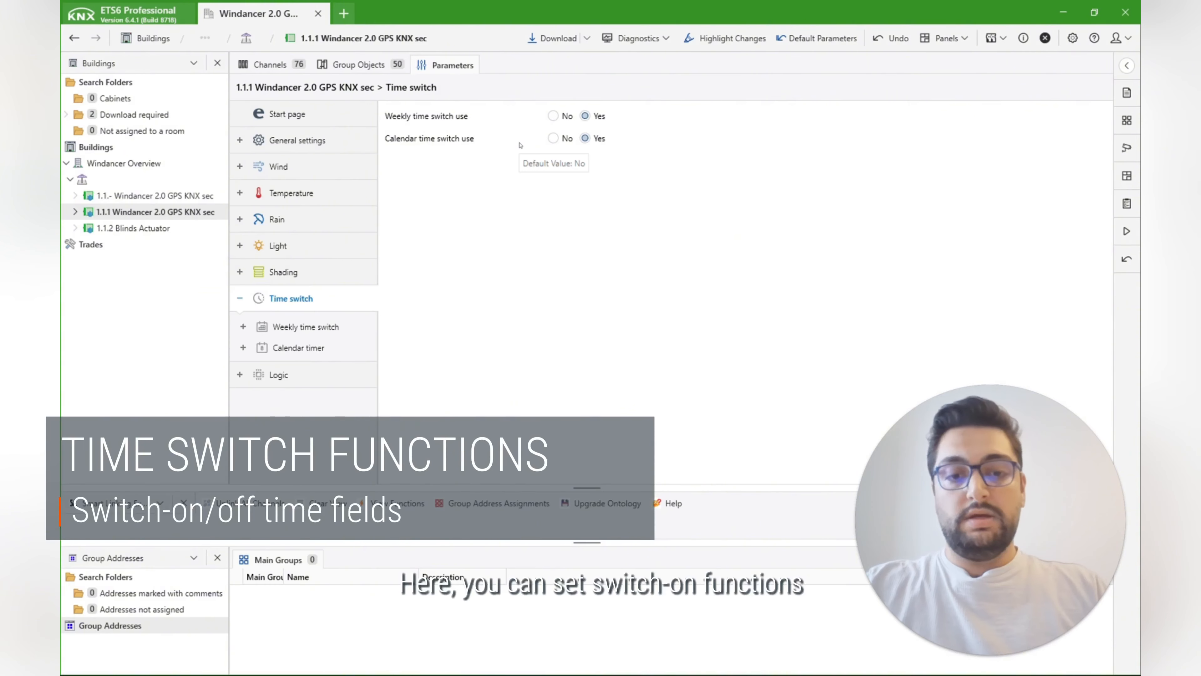
left_click(306, 327)
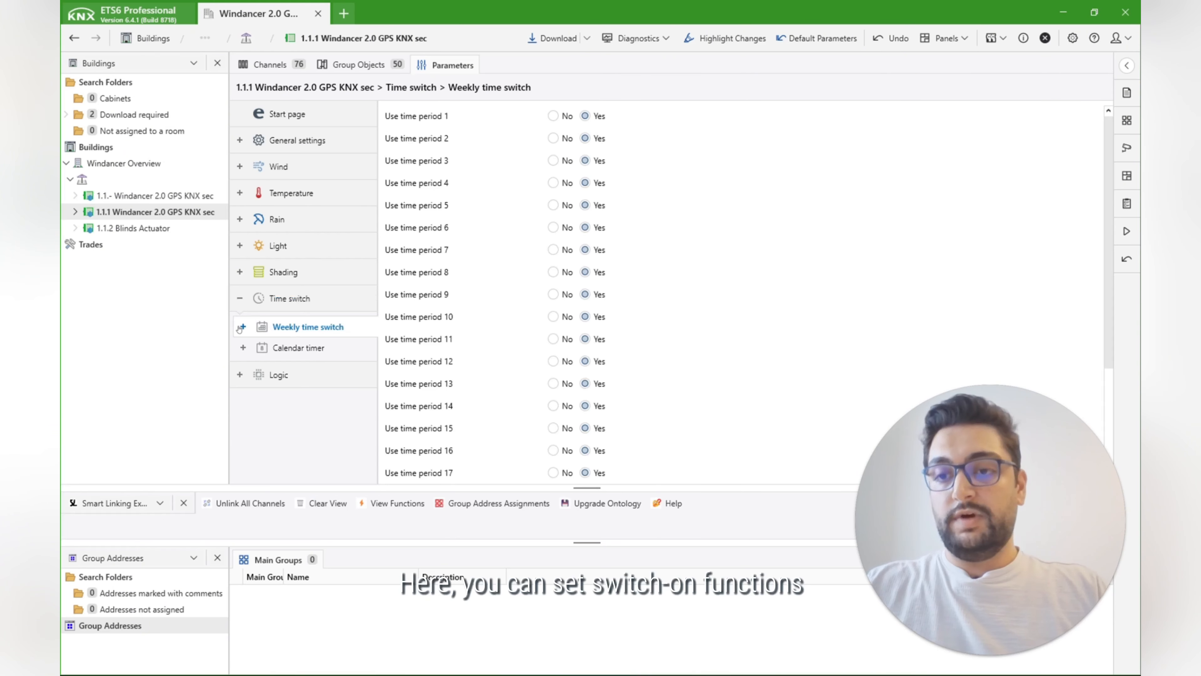
left_click(243, 327)
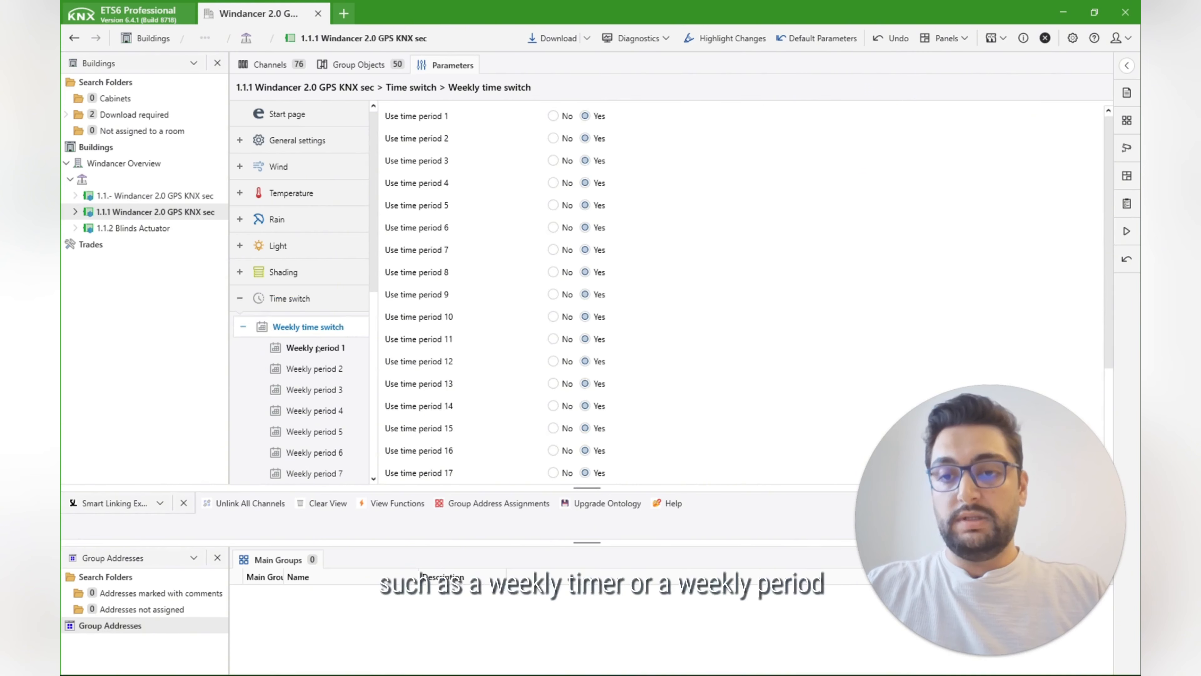
left_click(318, 348)
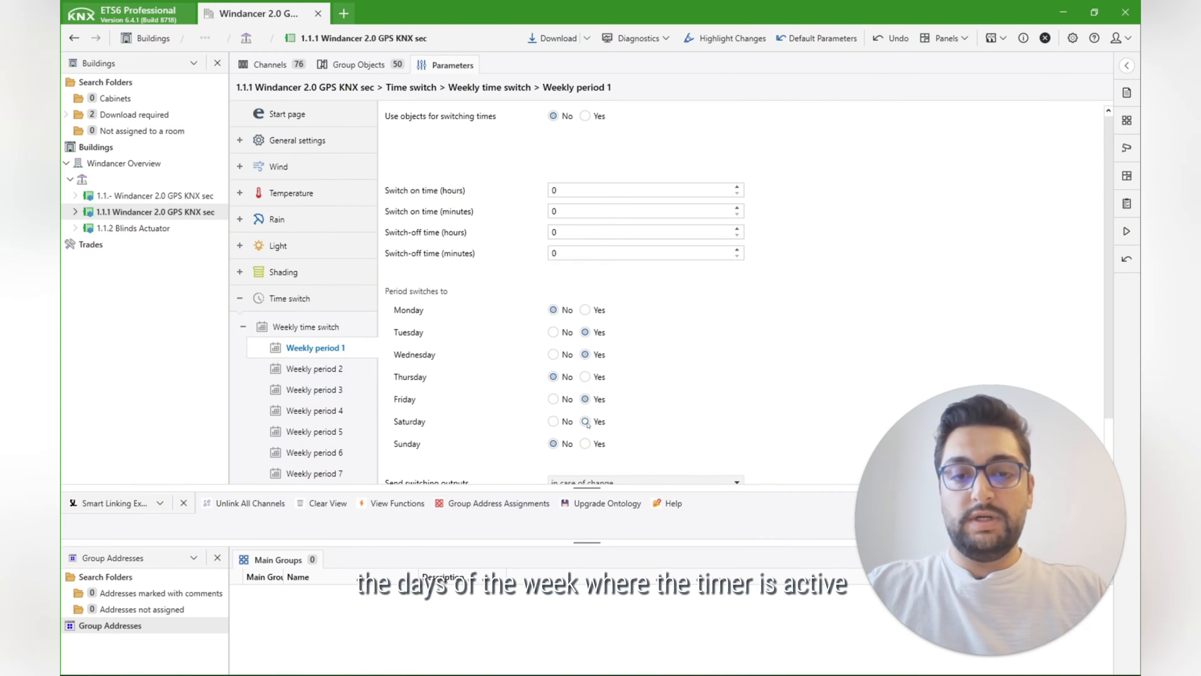
Step: Set Wednesday and Saturday to No and Thursday and Sunday to Yes for weekly period 1
left_click(560, 417)
left_click(554, 355)
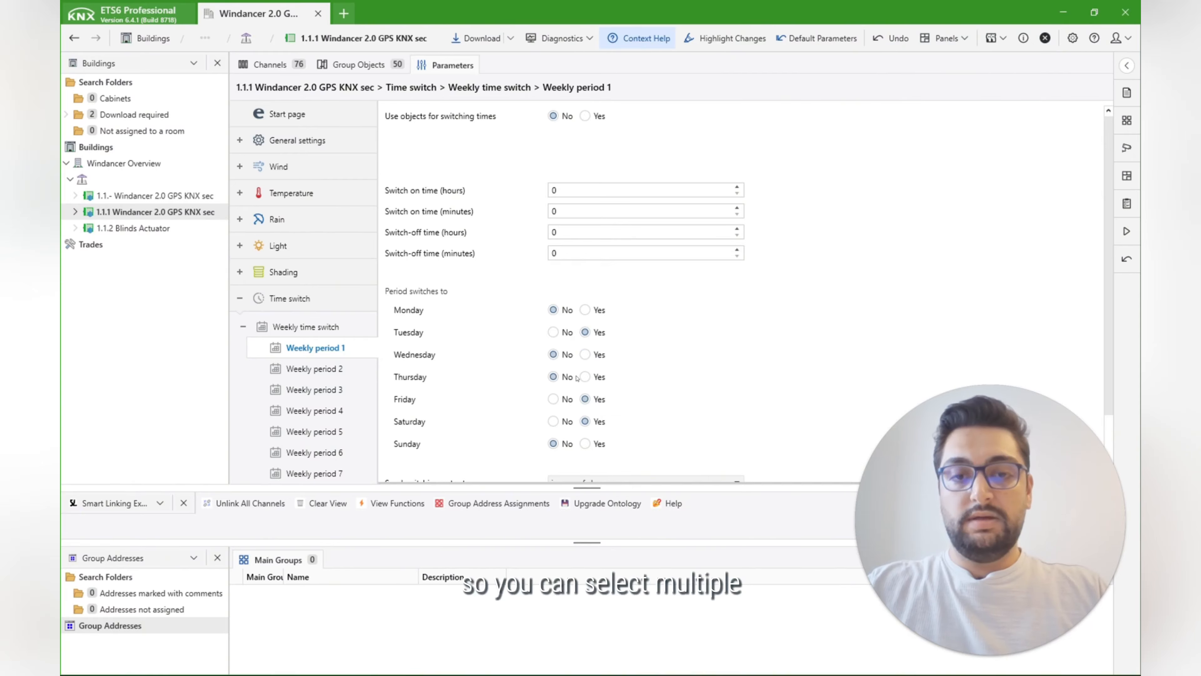
left_click(584, 377)
left_click(585, 443)
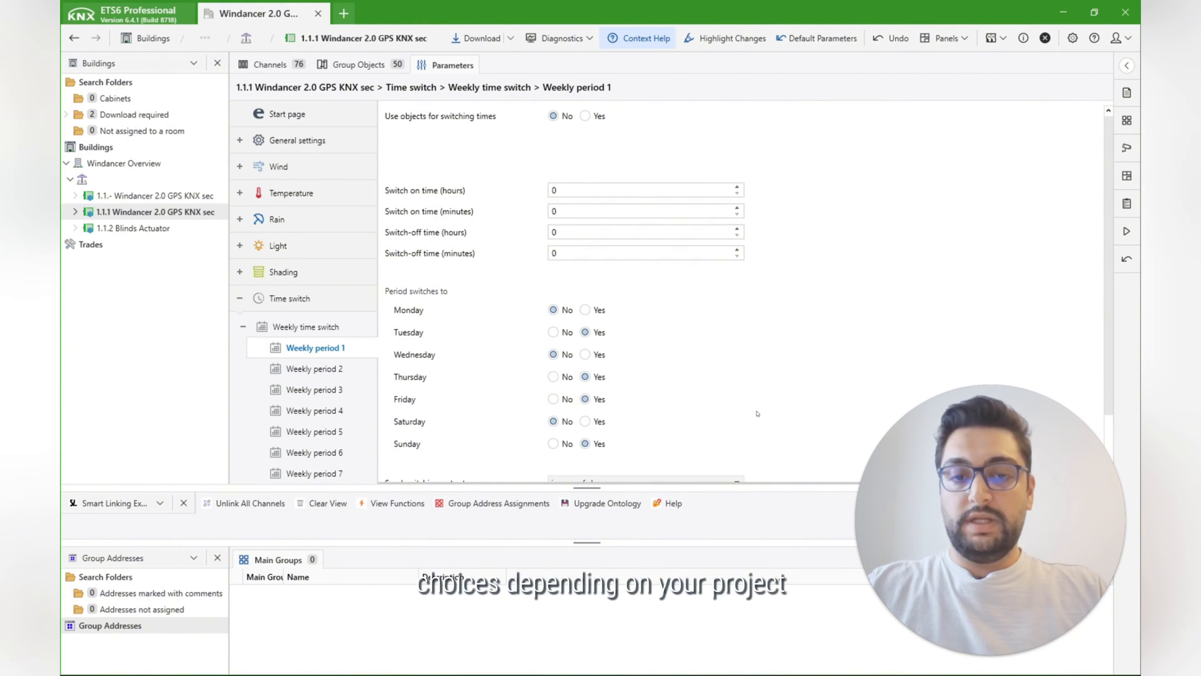
Step: Set weekly period 1 to send its switching outputs in case of change and cyclic
scroll(738, 370, "down", 3)
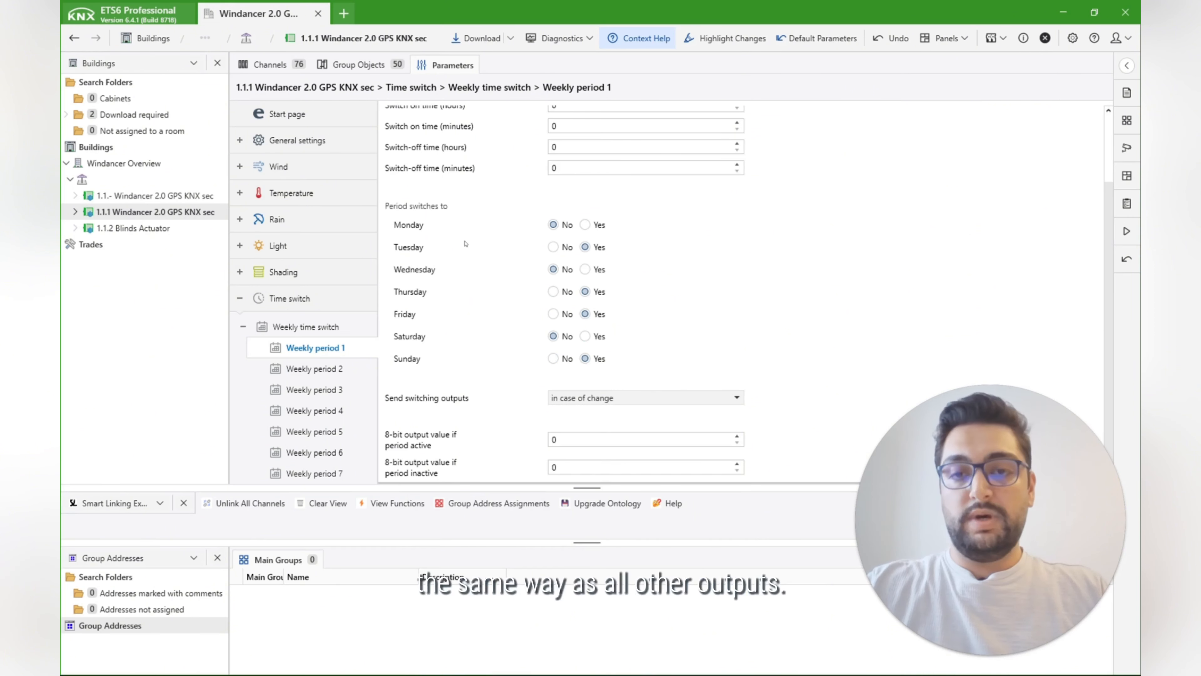
left_click(728, 403)
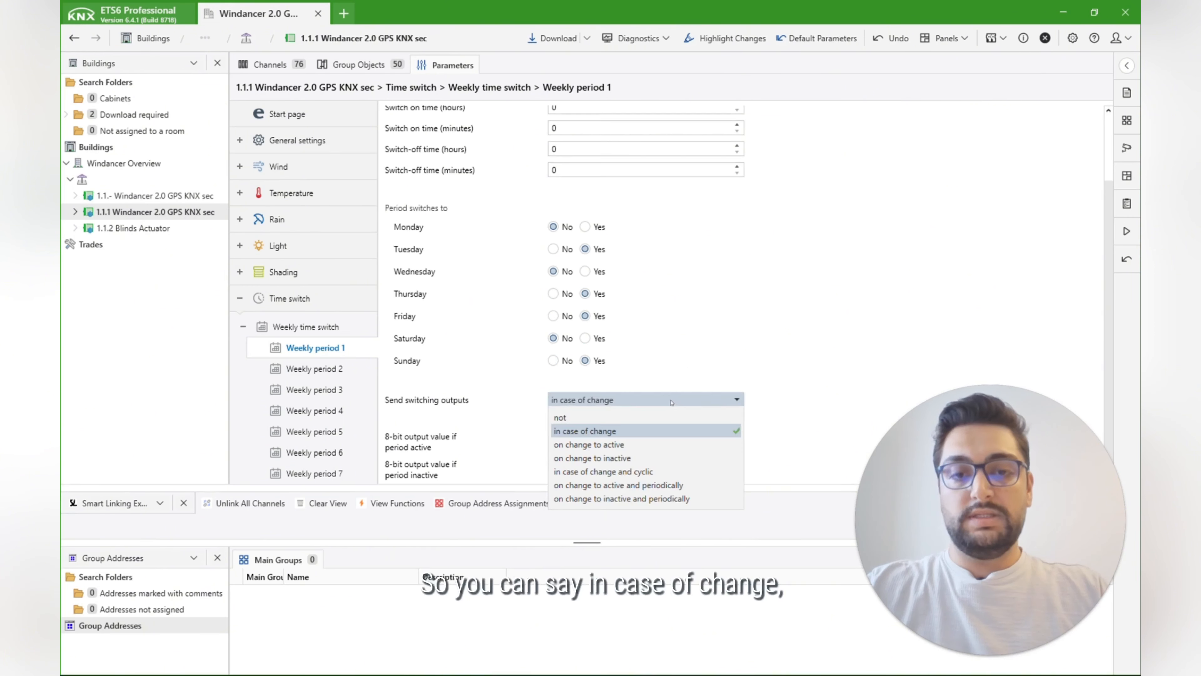
left_click(662, 467)
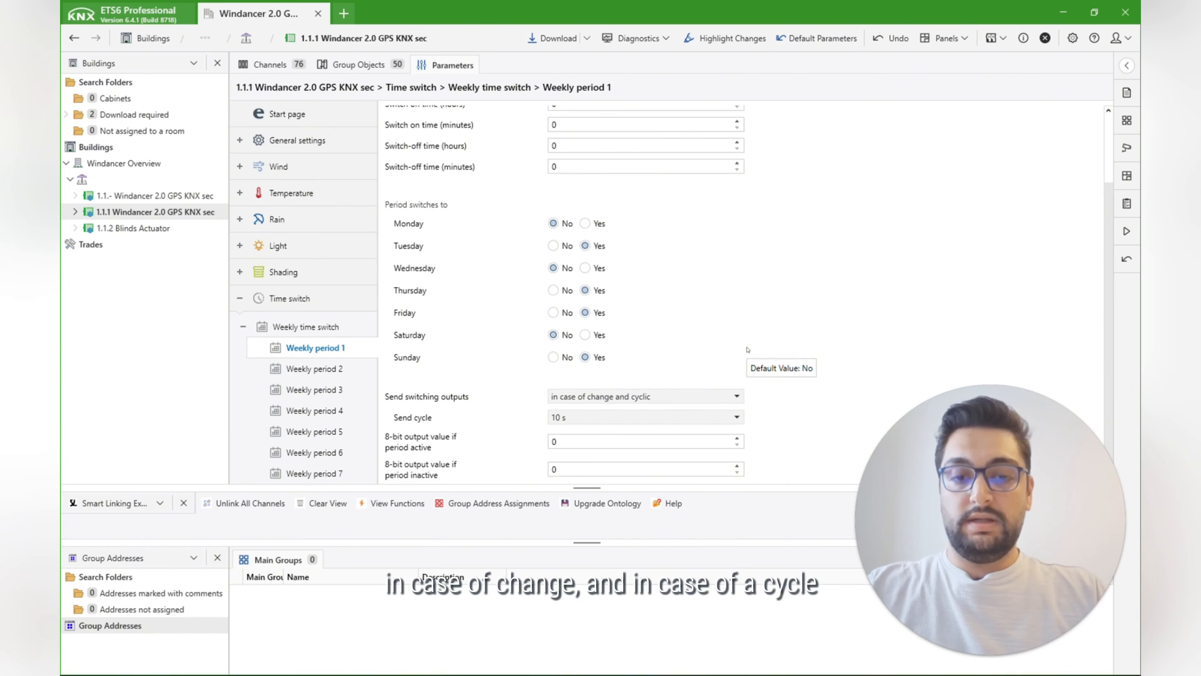
Step: Open calendar period 1 of the calendar timer and examine its date range, switching times and sequence output parameters
left_click(243, 326)
left_click(243, 347)
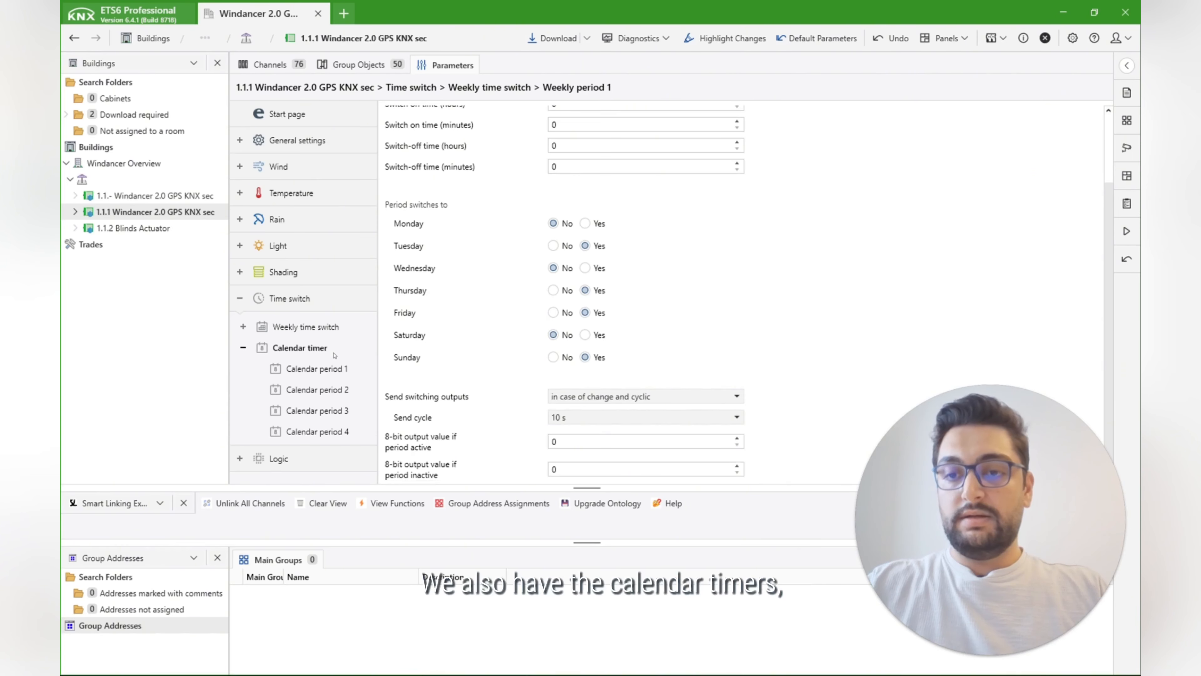
left_click(333, 352)
left_click(317, 368)
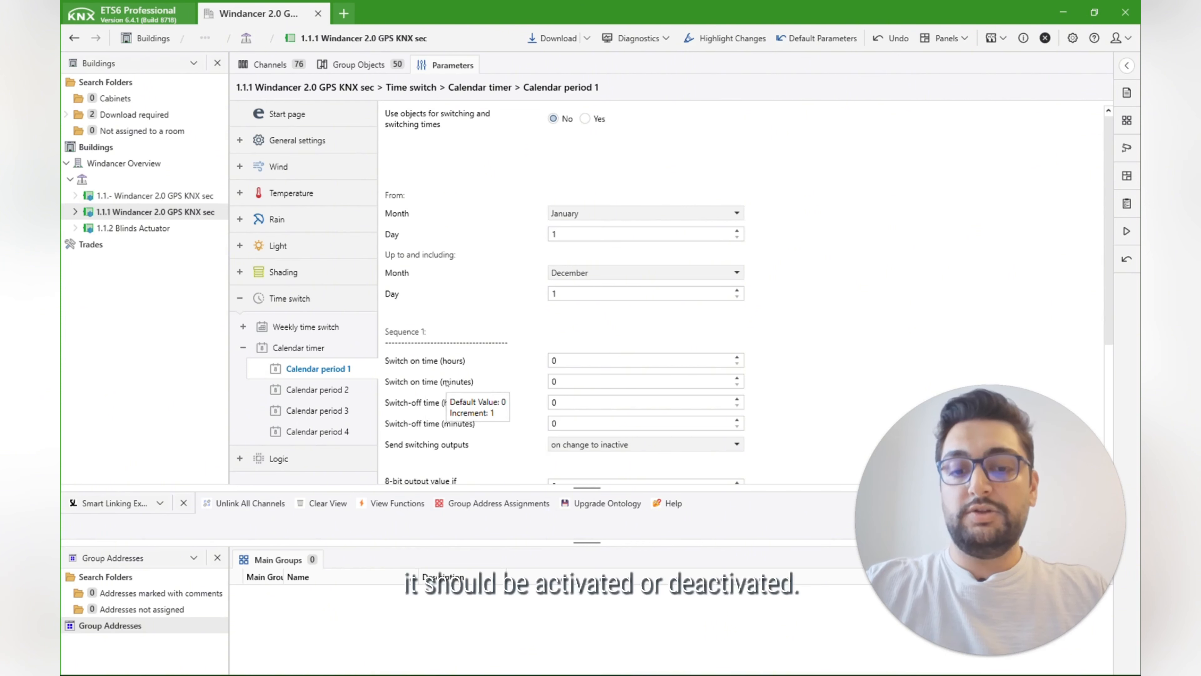
scroll(440, 390, "down", 2)
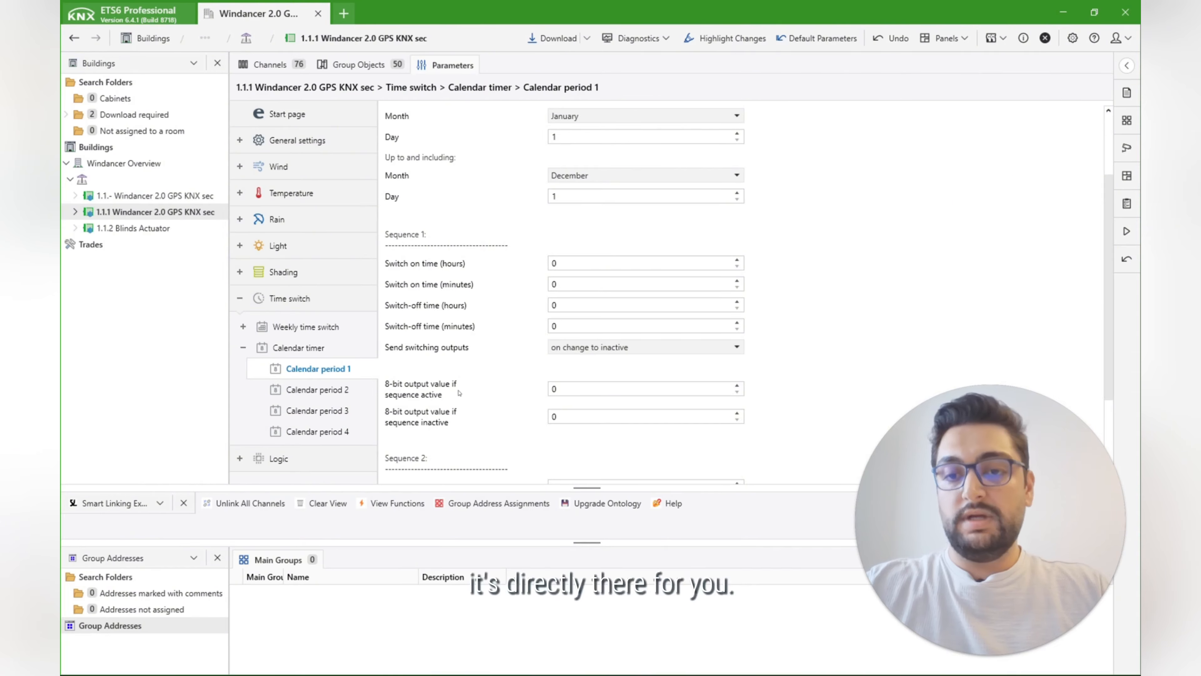
scroll(425, 391, "down", 1)
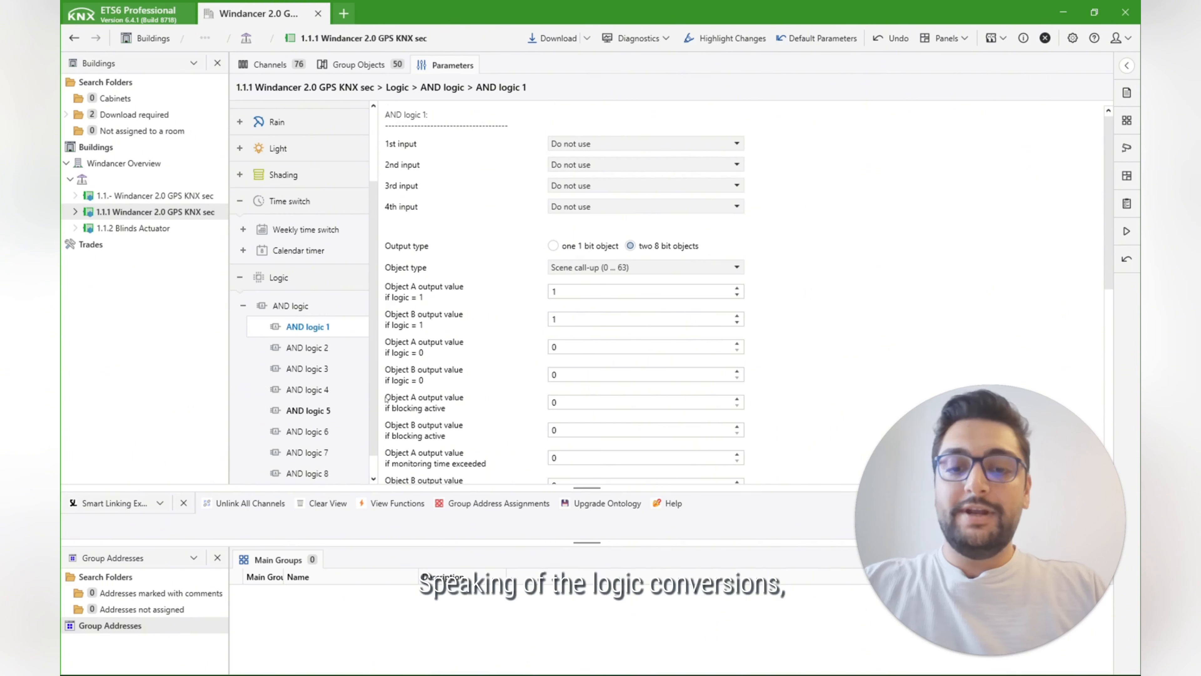
Step: Read the AND logic description and review which AND logic gates are enabled in the general logic settings
left_click(300, 305)
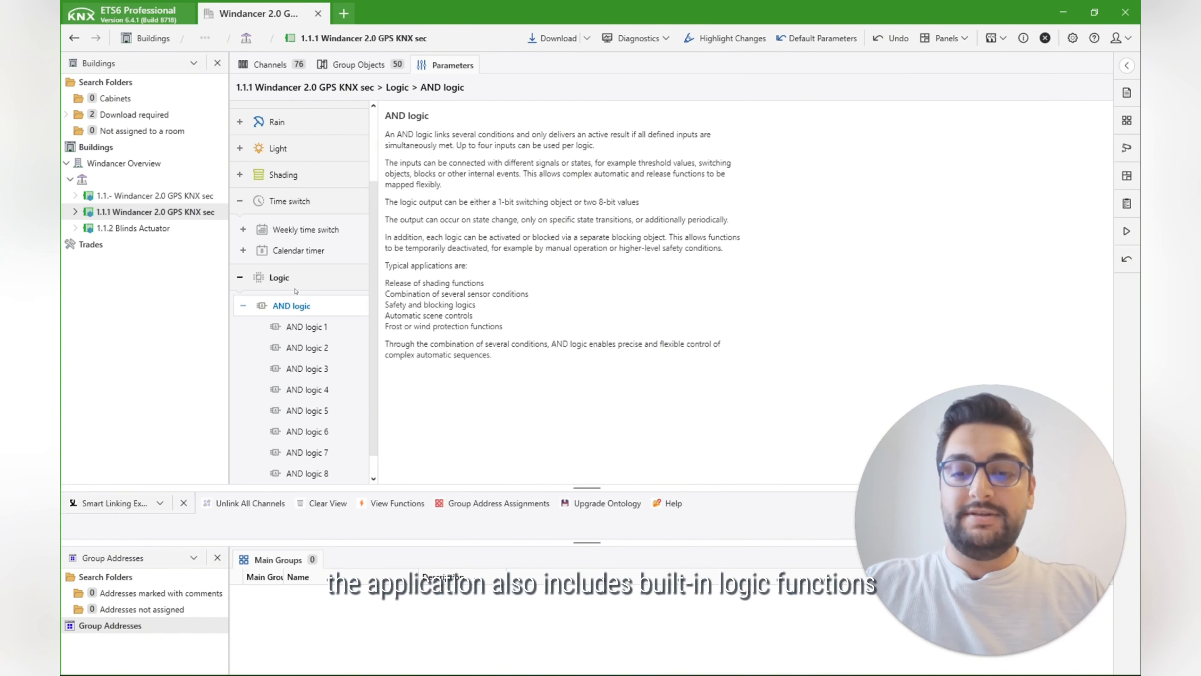
left_click(279, 277)
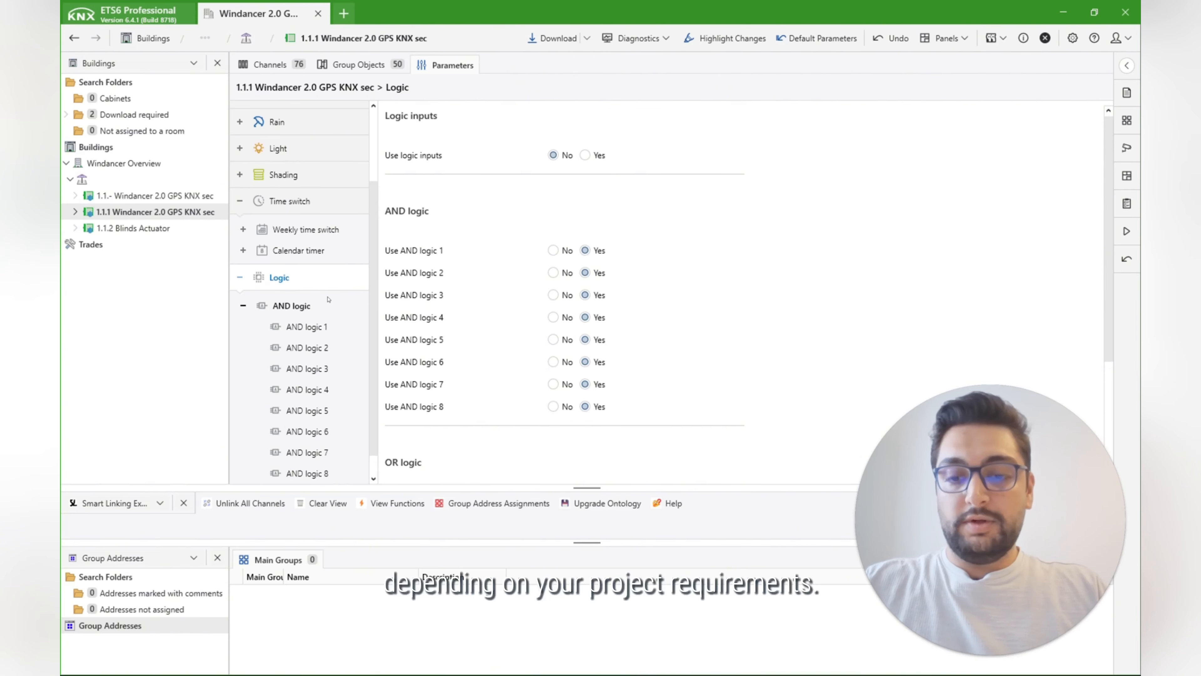
left_click(303, 305)
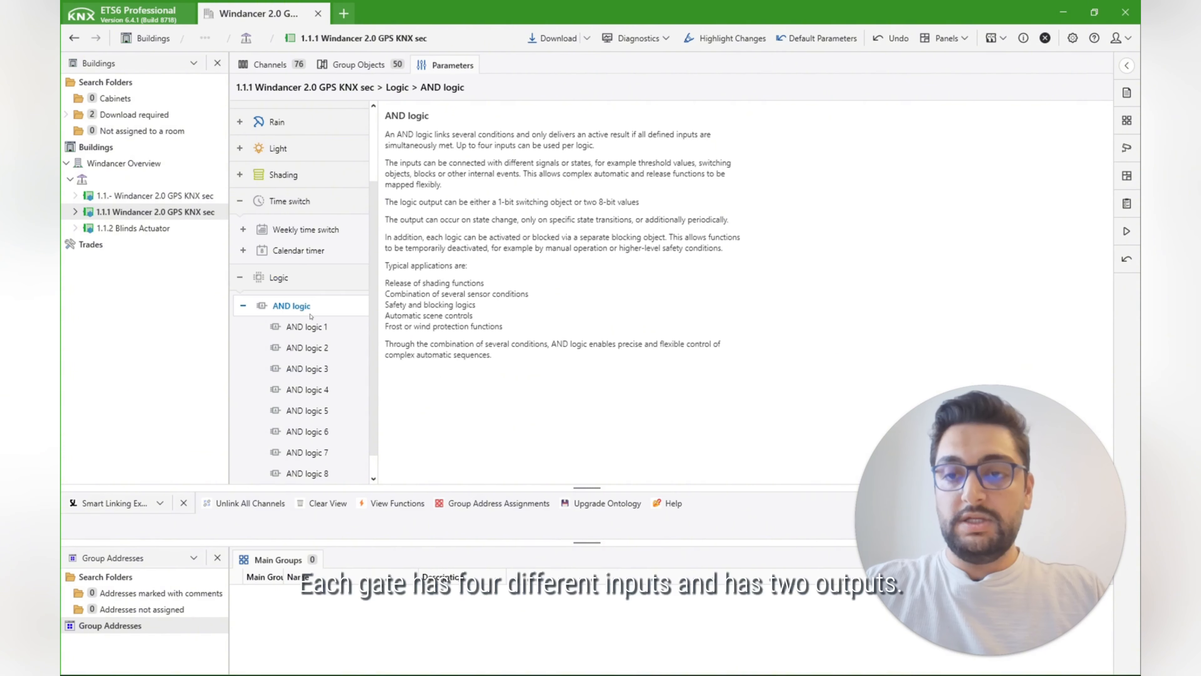
Step: Open AND logic 1 and examine its four inputs, output type and the available 8-bit object types
left_click(308, 326)
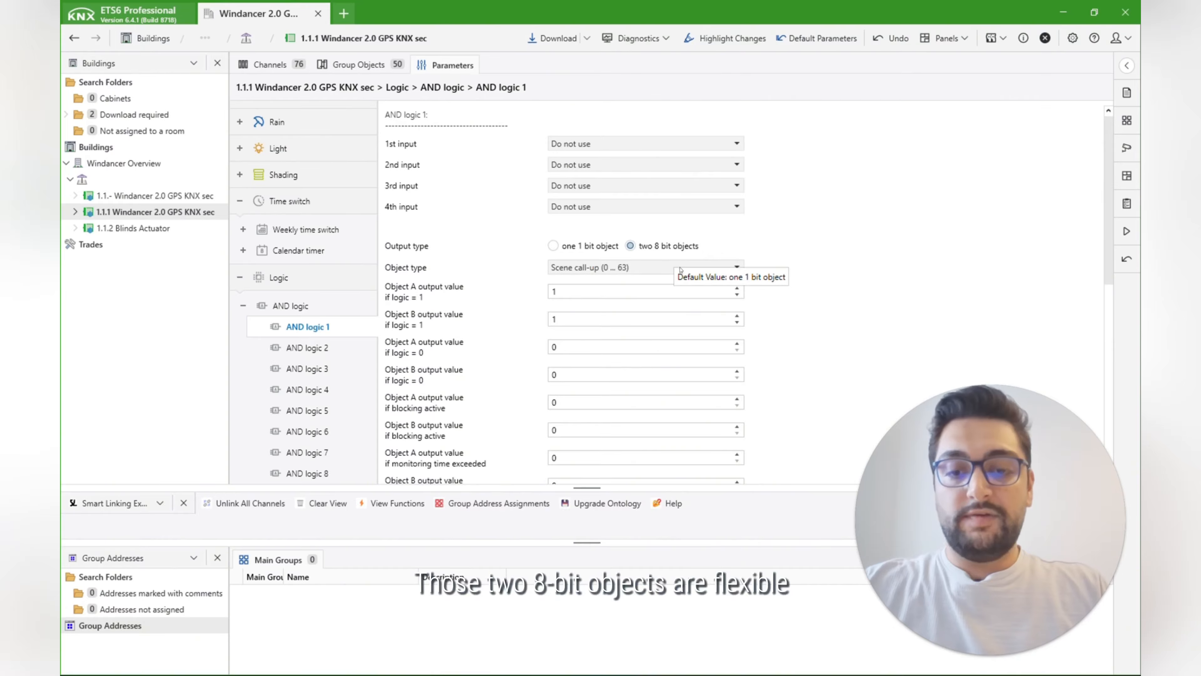
left_click(664, 267)
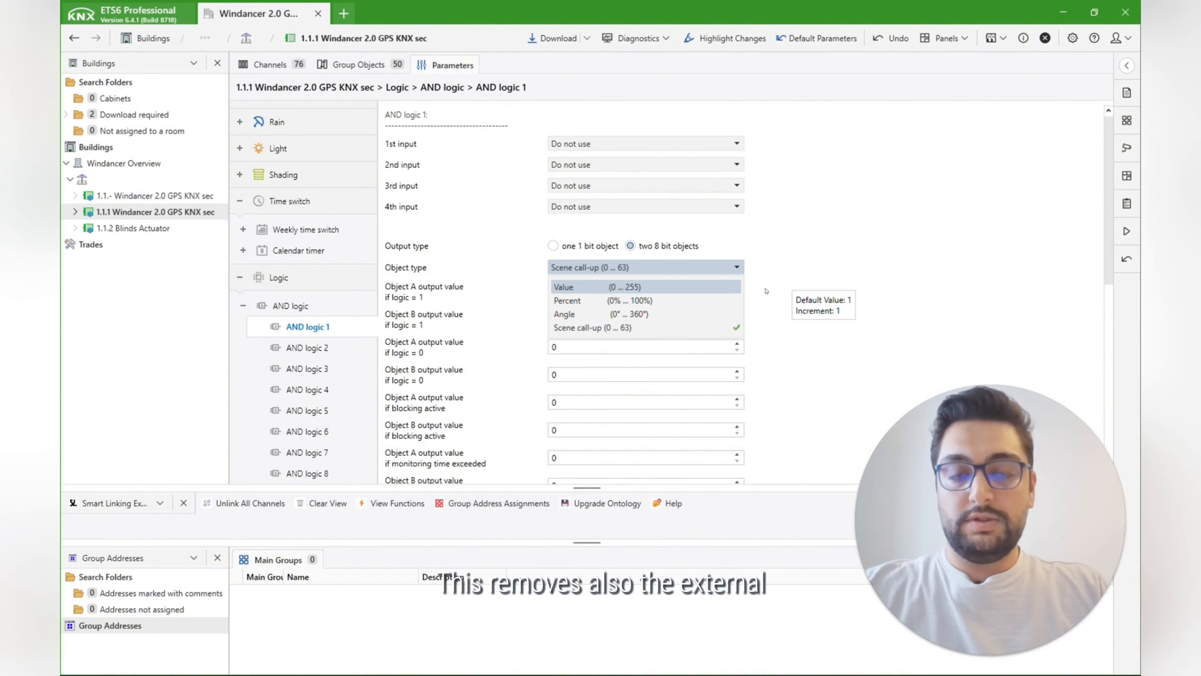
left_click(854, 265)
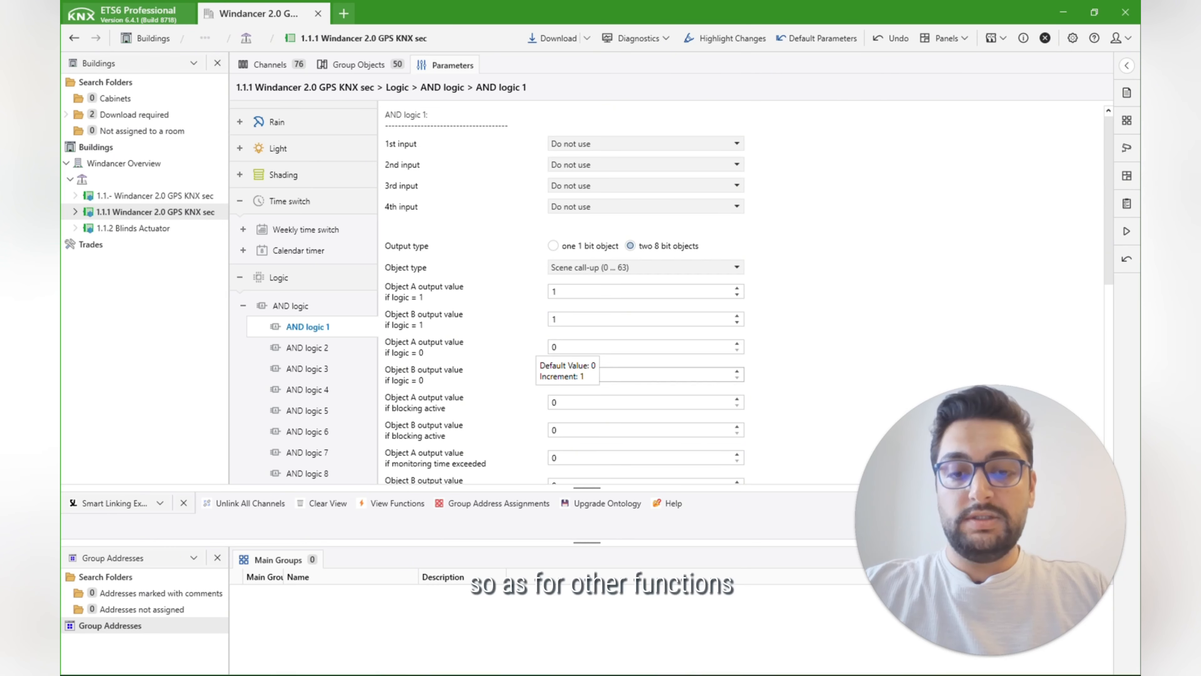
Step: Examine the transmission behaviour options of AND logic 1 and its block and output behaviour settings
scroll(520, 350, "down", 5)
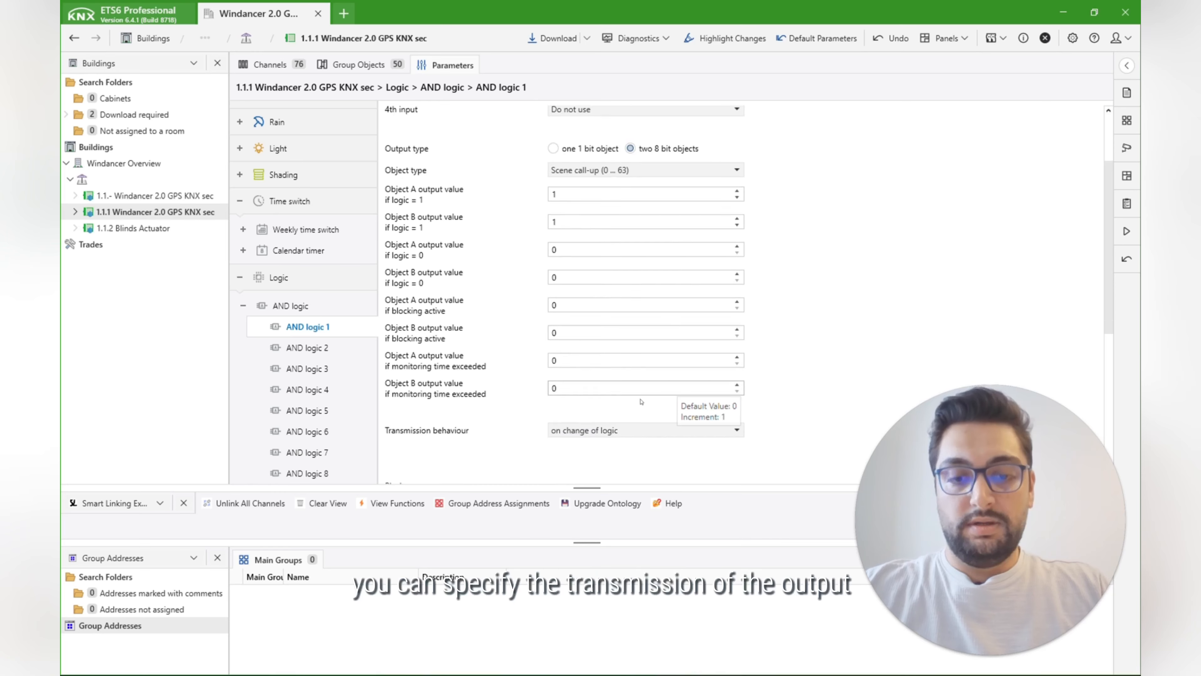
left_click(682, 333)
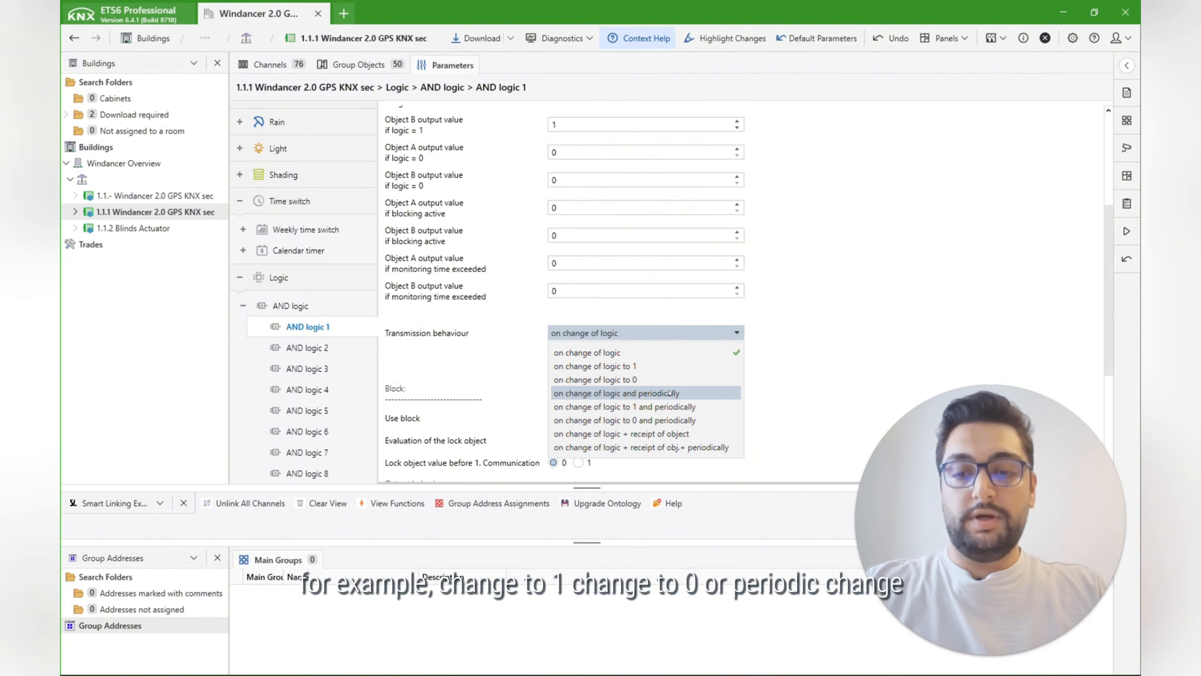
left_click(870, 360)
scroll(870, 360, "down", 3)
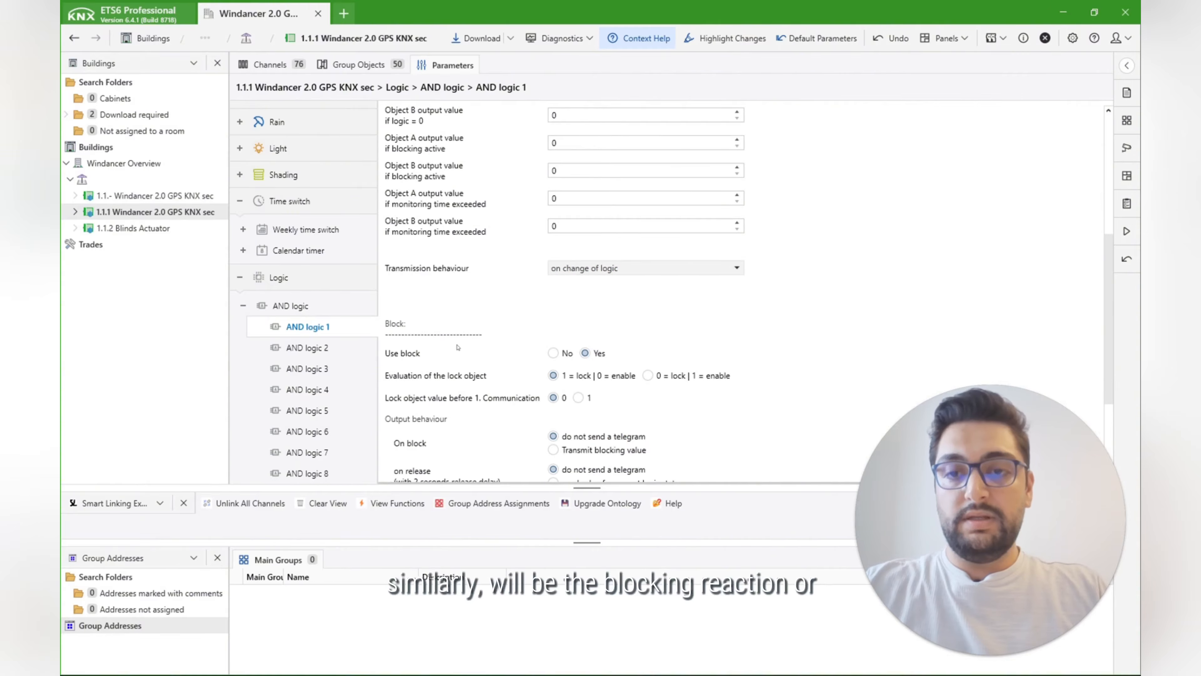
scroll(457, 348, "down", 3)
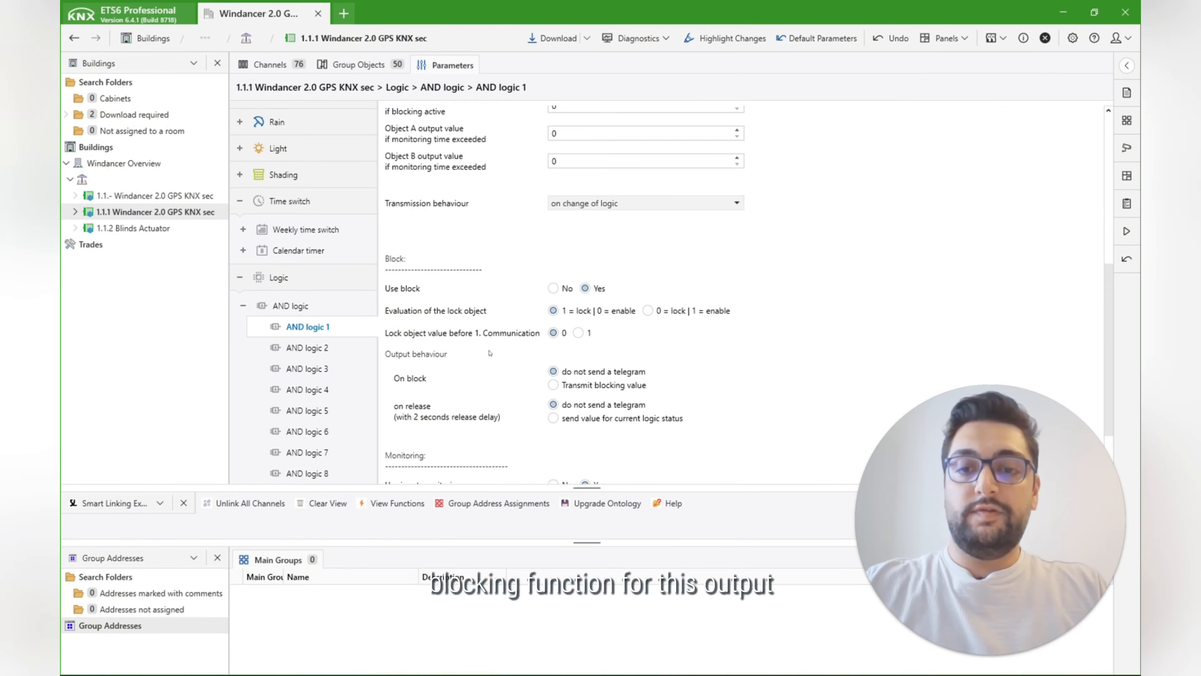
Step: Examine the output values, block settings and input monitoring parameters of AND logic 1
scroll(480, 360, "down", 2)
scroll(480, 360, "up", 10)
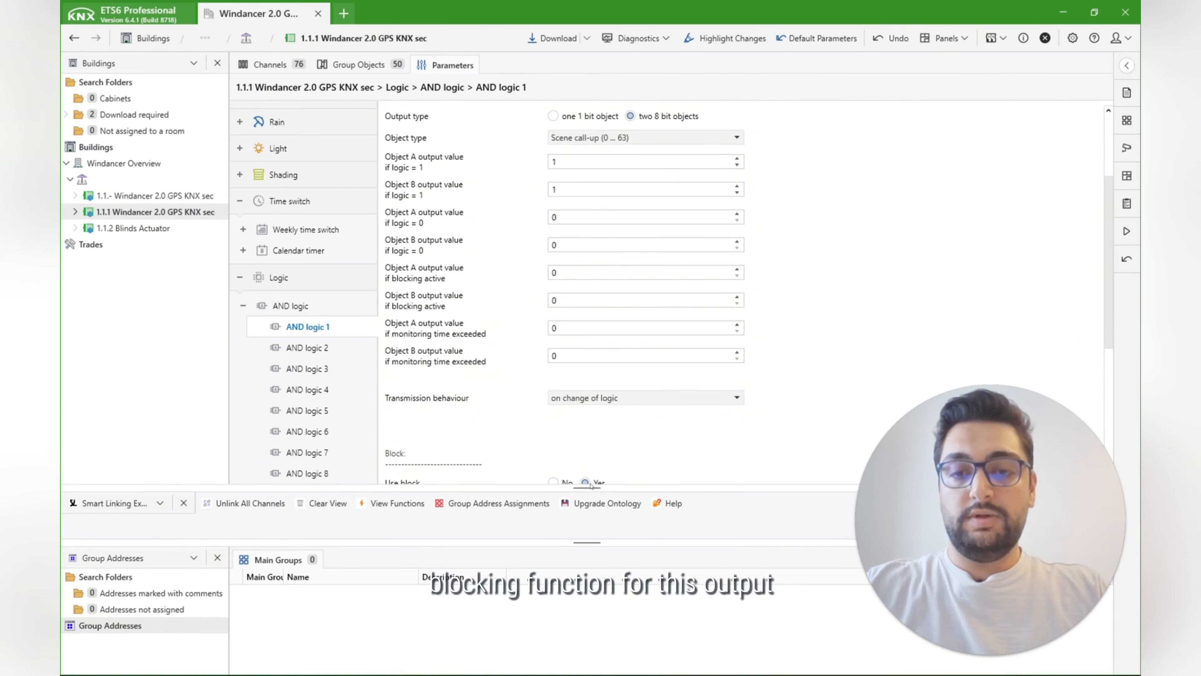
scroll(591, 485, "down", 12)
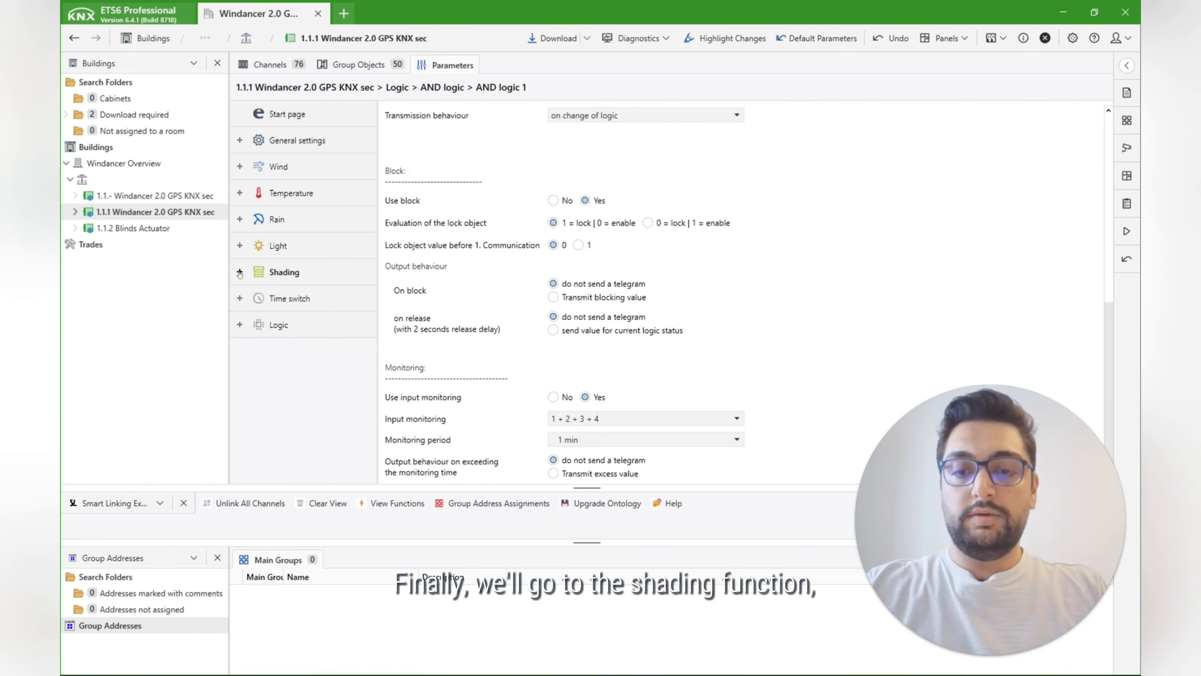
Step: Check the brightness threshold values enabled for shading, and review the sun position's transmission behaviour options in the shading settings
left_click(239, 272)
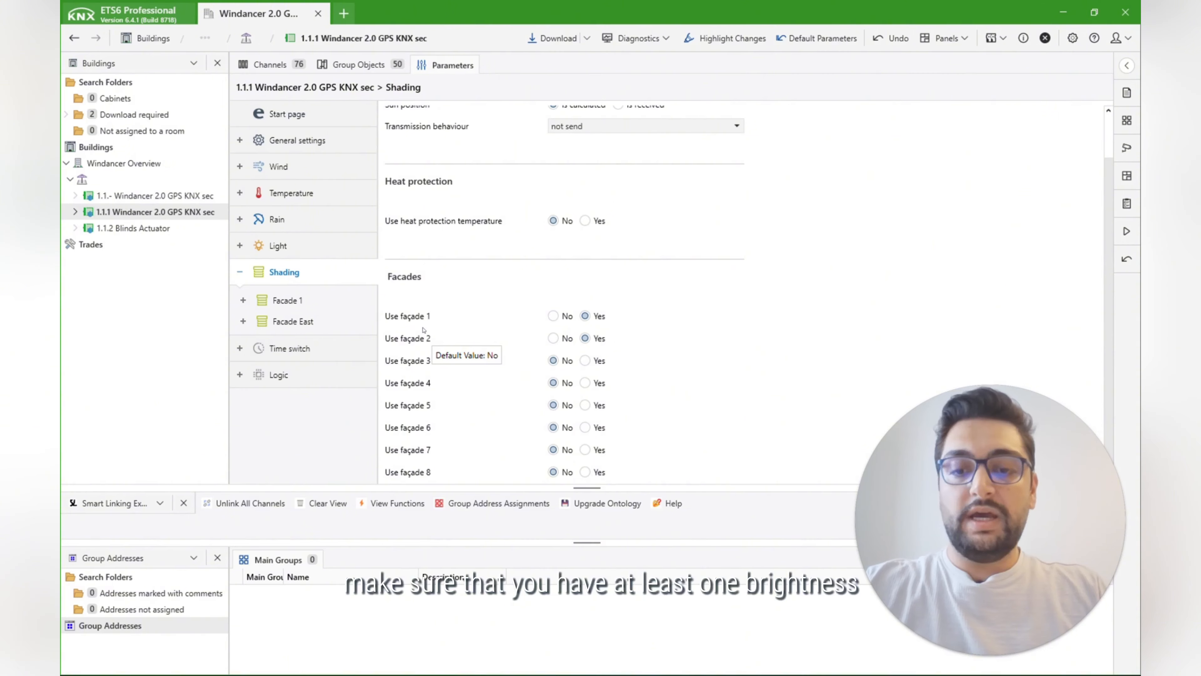
left_click(278, 245)
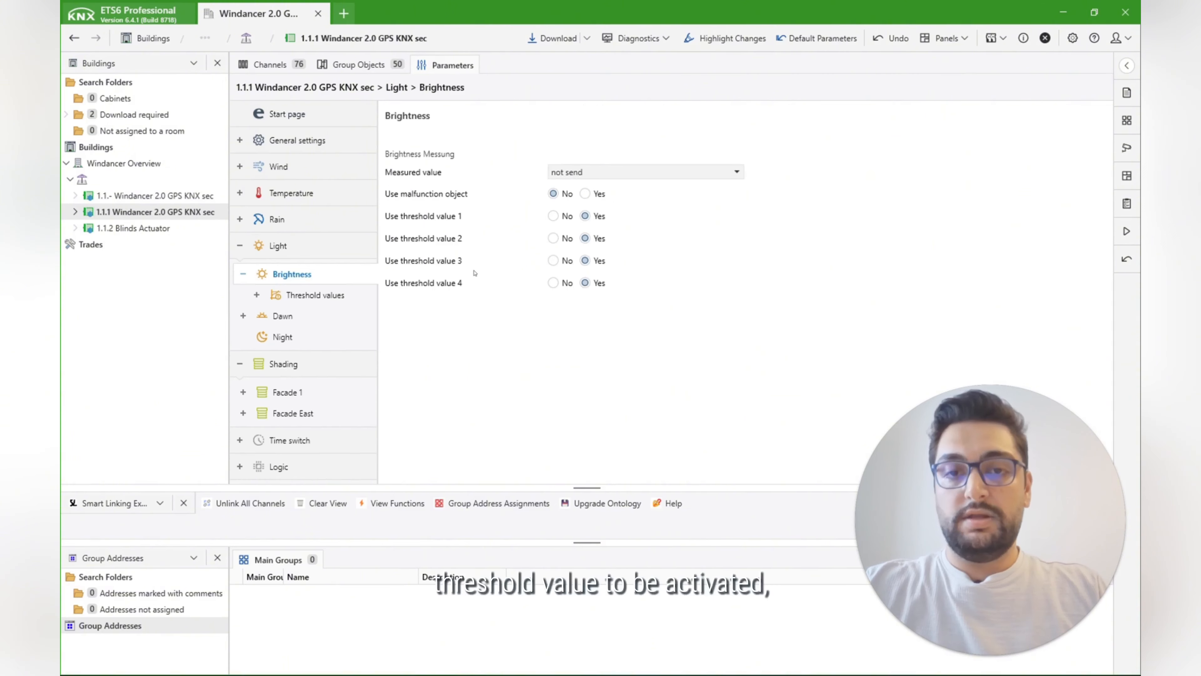
left_click(301, 298)
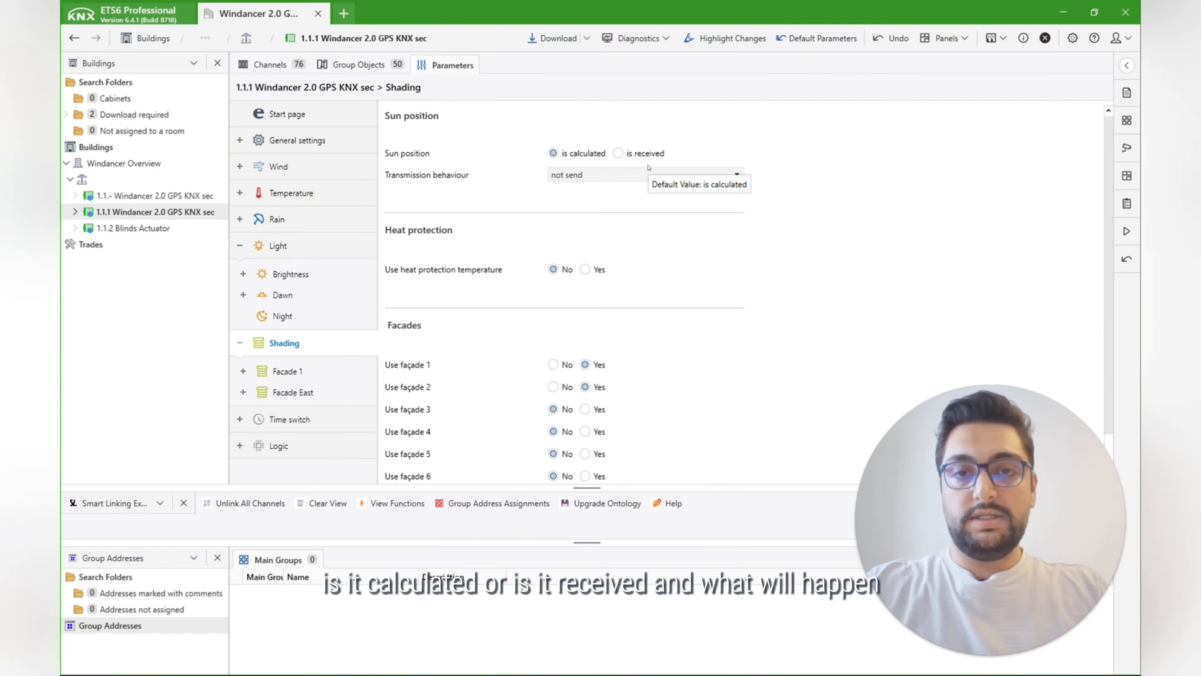
left_click(586, 177)
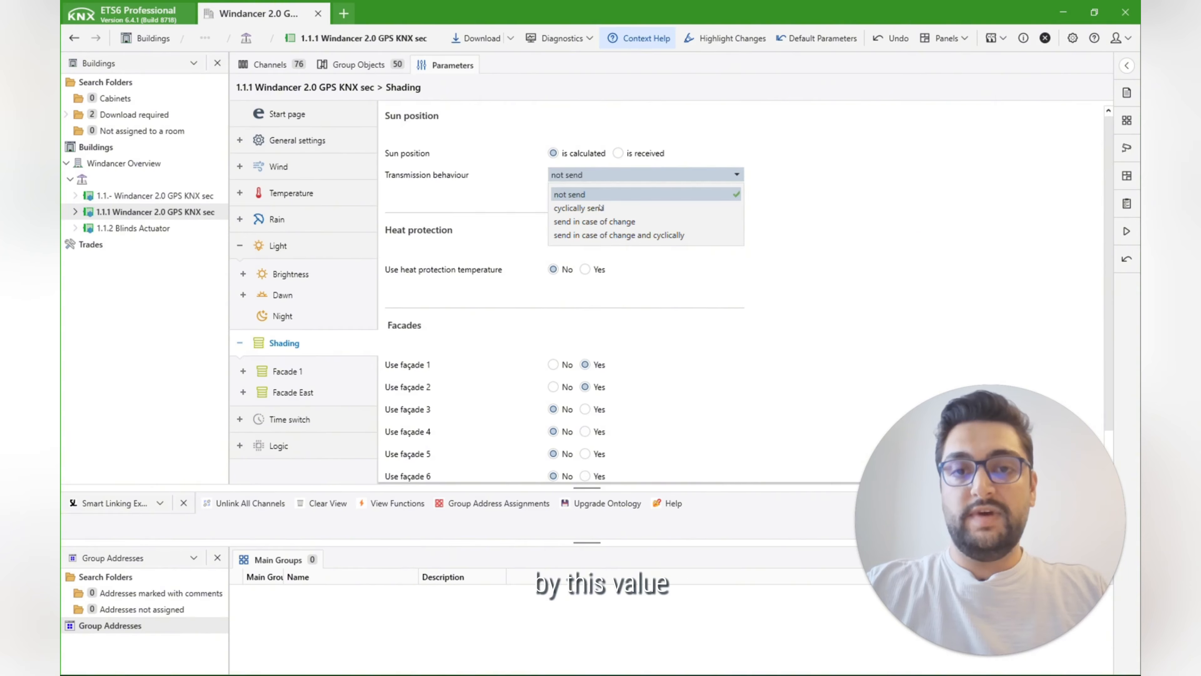
left_click(664, 175)
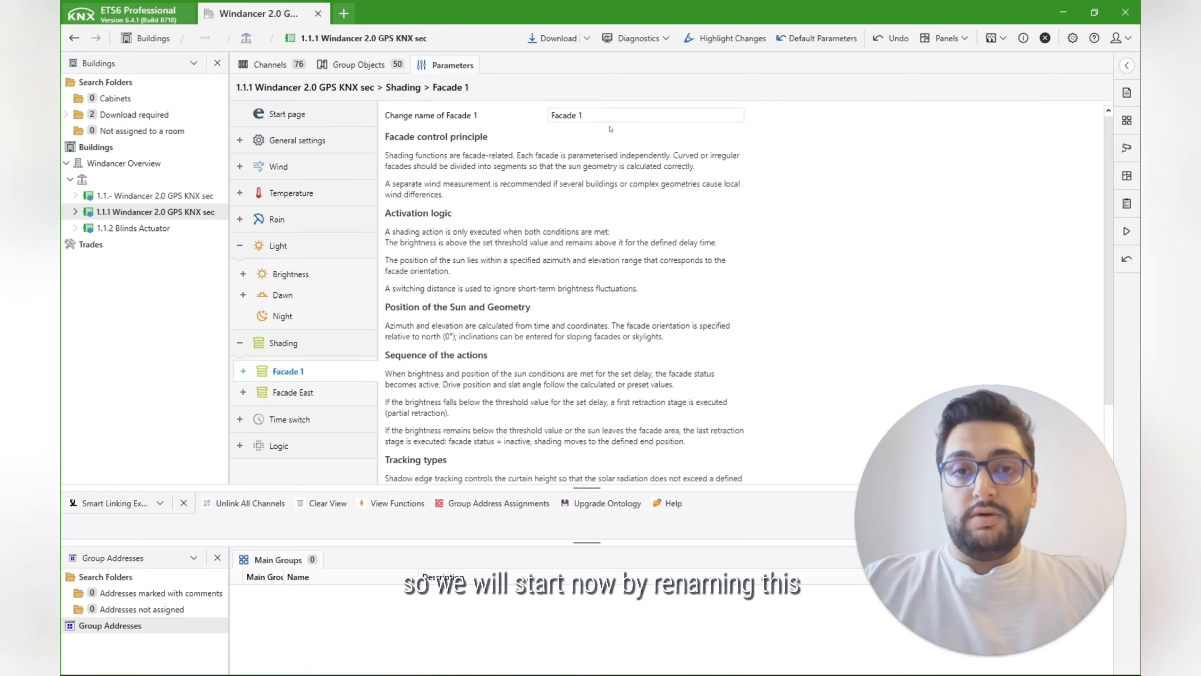
Step: Rename Facade 1 as "Facade south"
key("BackSpace")
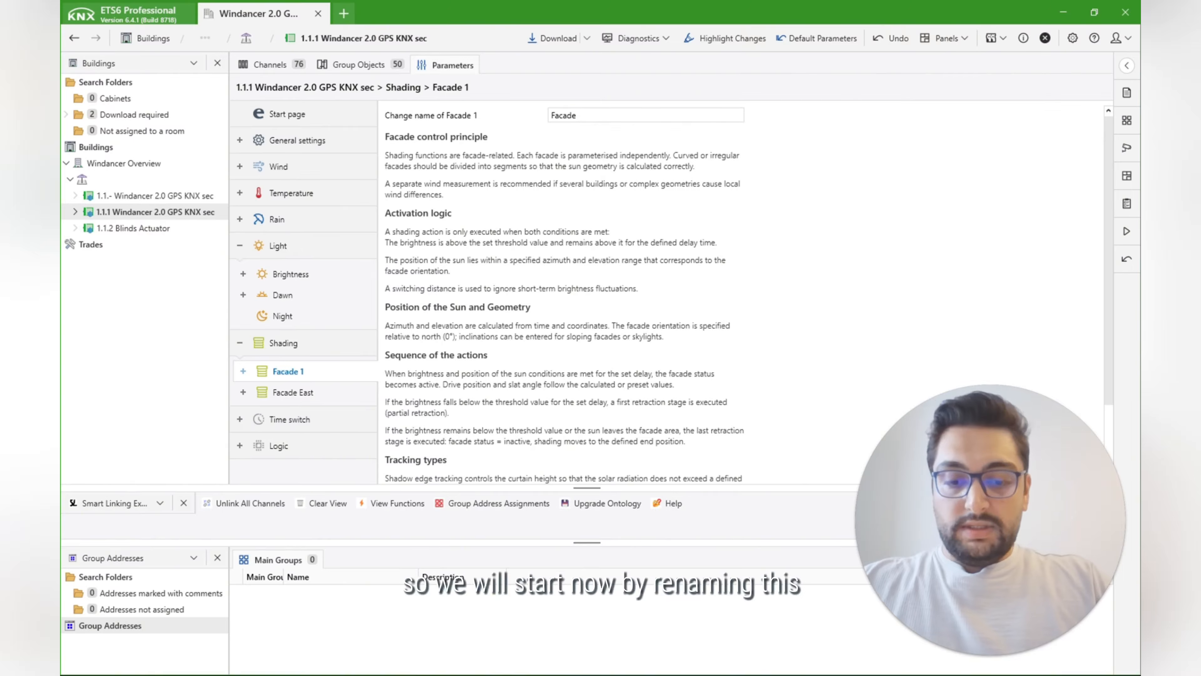
type("souch")
key("BackSpace")
key("BackSpace")
type("th")
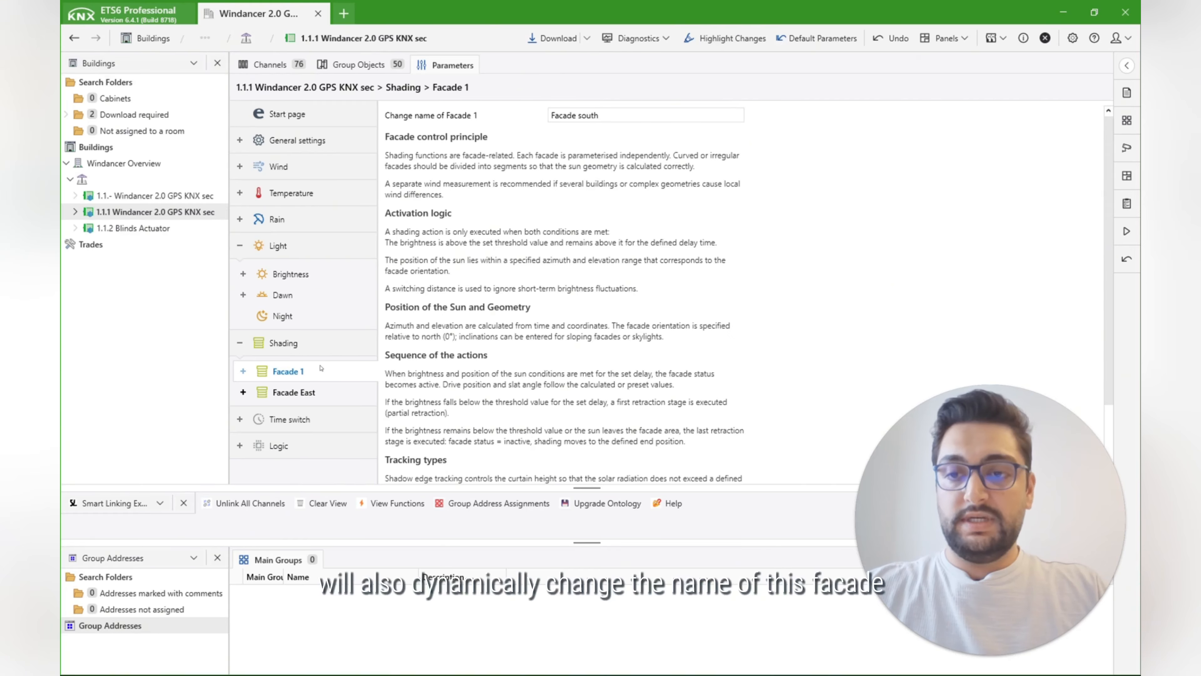
left_click(451, 277)
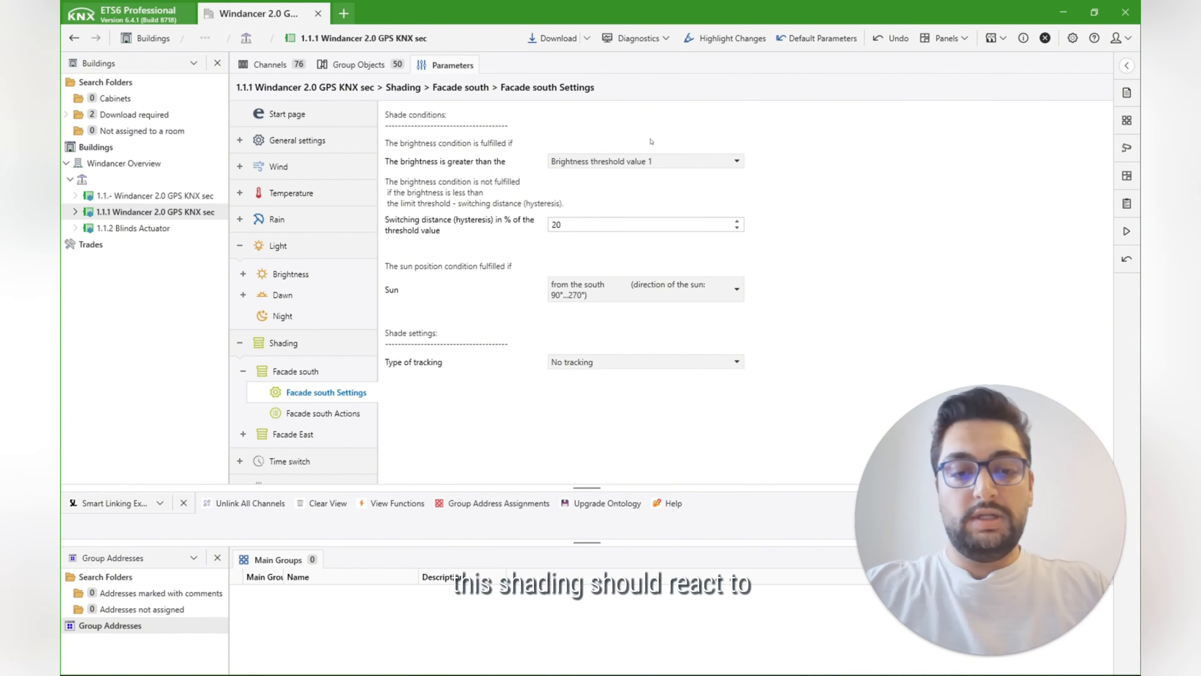
Step: Examine the selectable brightness thresholds and sun direction ranges in the Facade south shade conditions
left_click(653, 161)
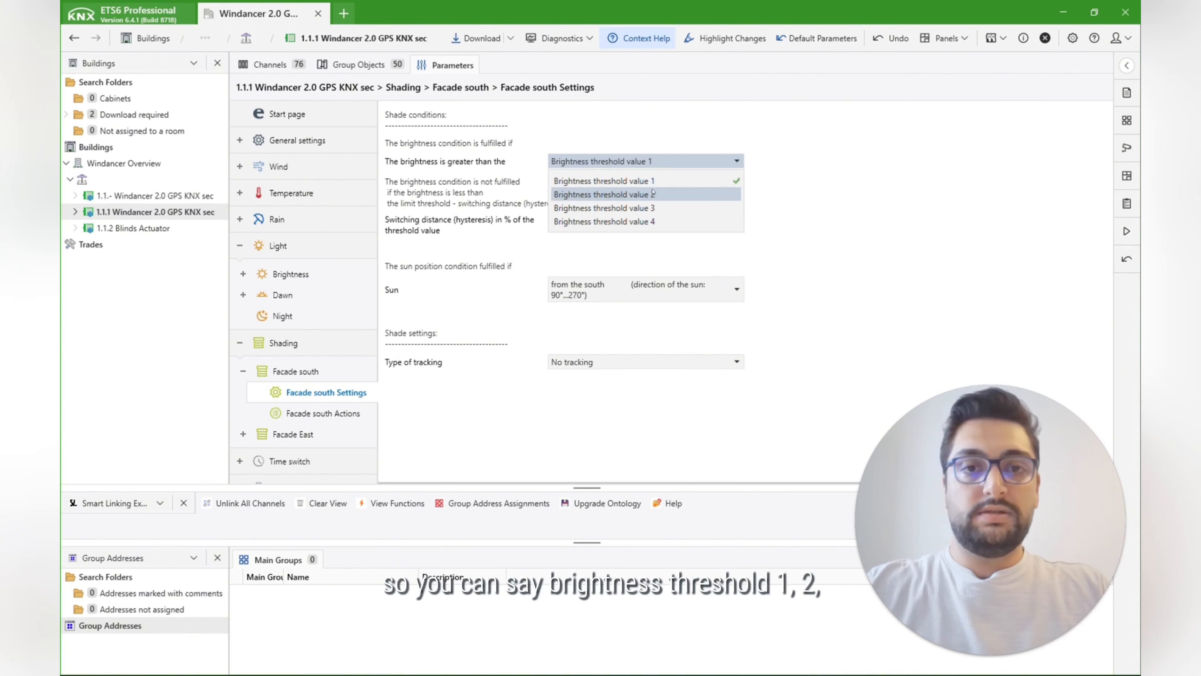
left_click(760, 222)
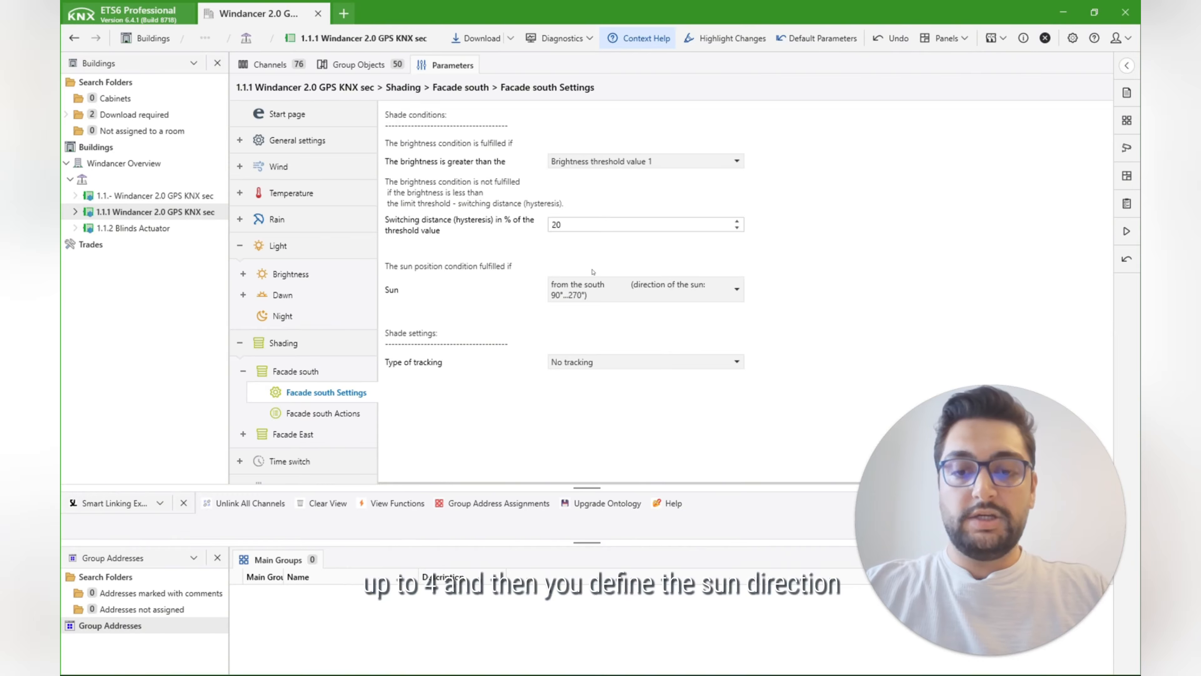
left_click(631, 296)
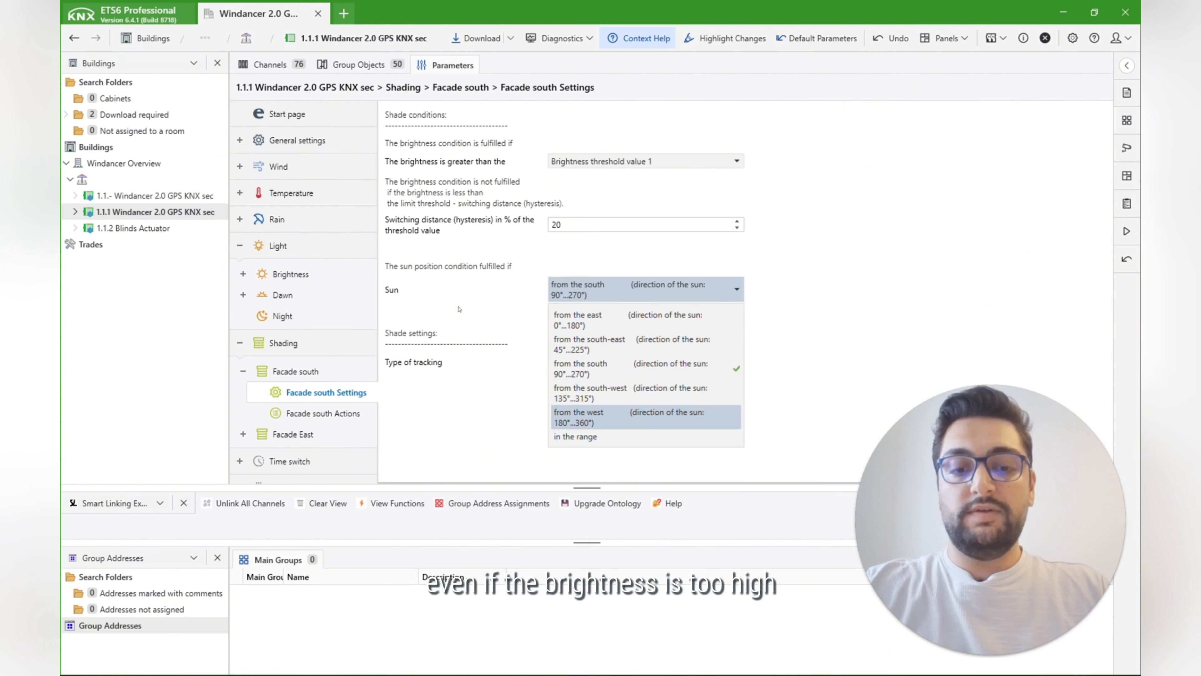
left_click(489, 368)
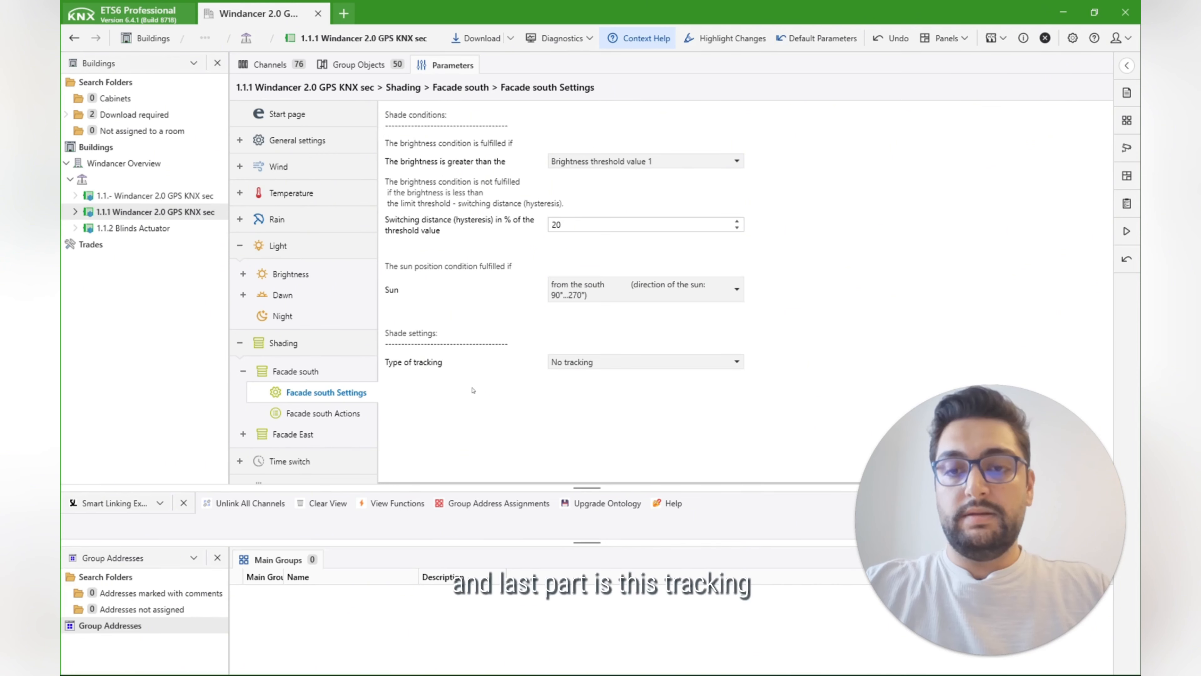
Step: Set the Facade south tracking type to Shadow edge and slat tracking, and review its shade settings and actions
left_click(681, 363)
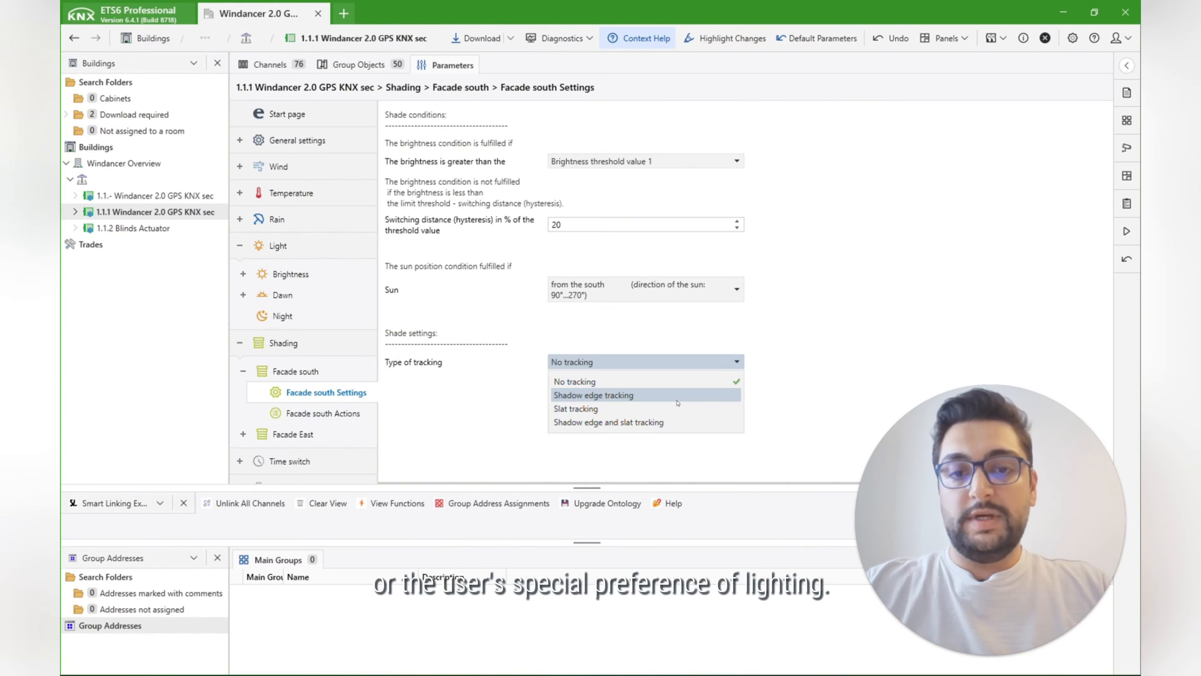
left_click(662, 422)
scroll(443, 392, "down", 3)
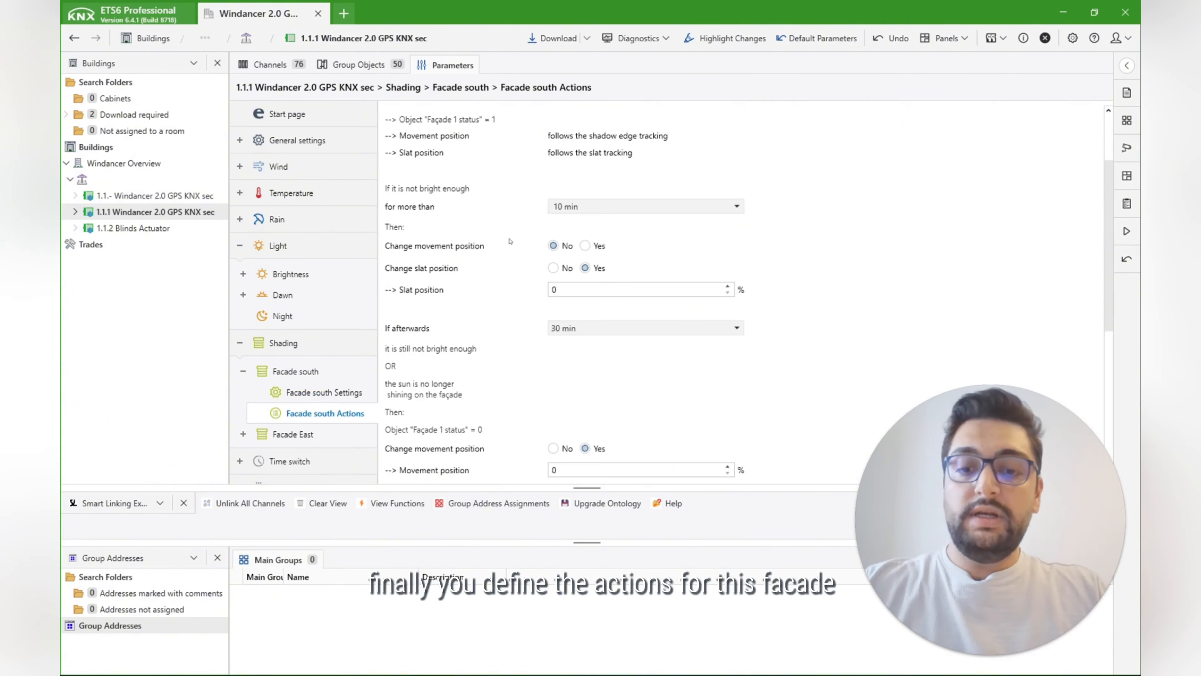
scroll(512, 240, "up", 3)
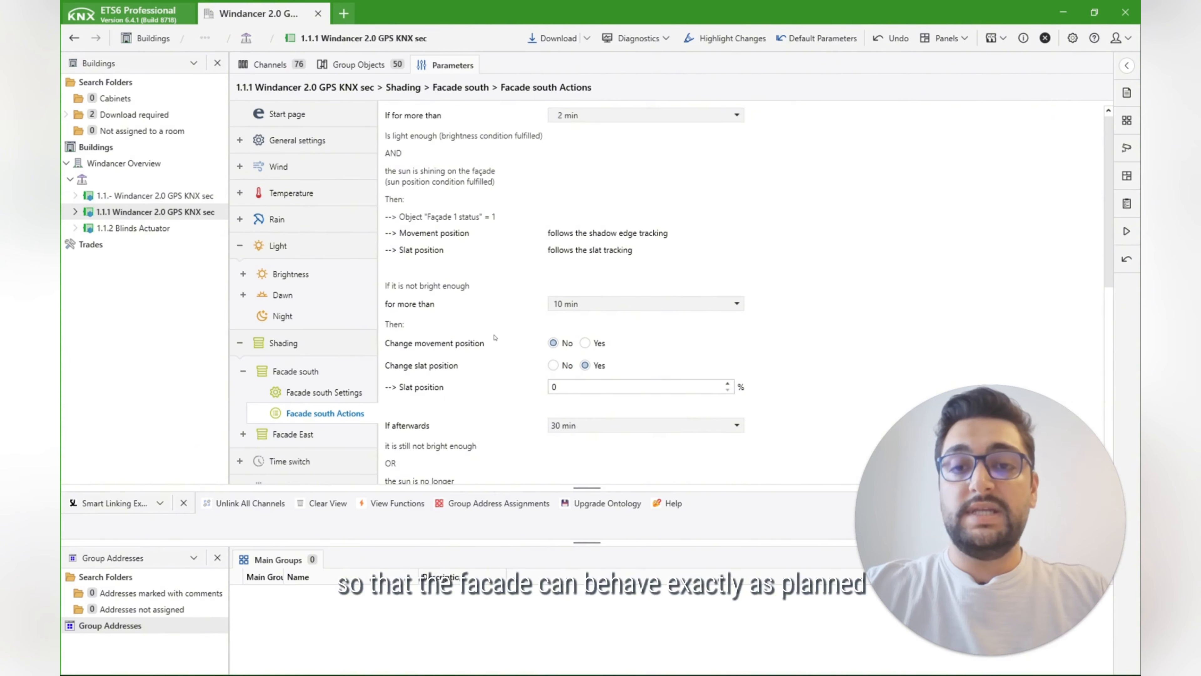
scroll(494, 336, "down", 1)
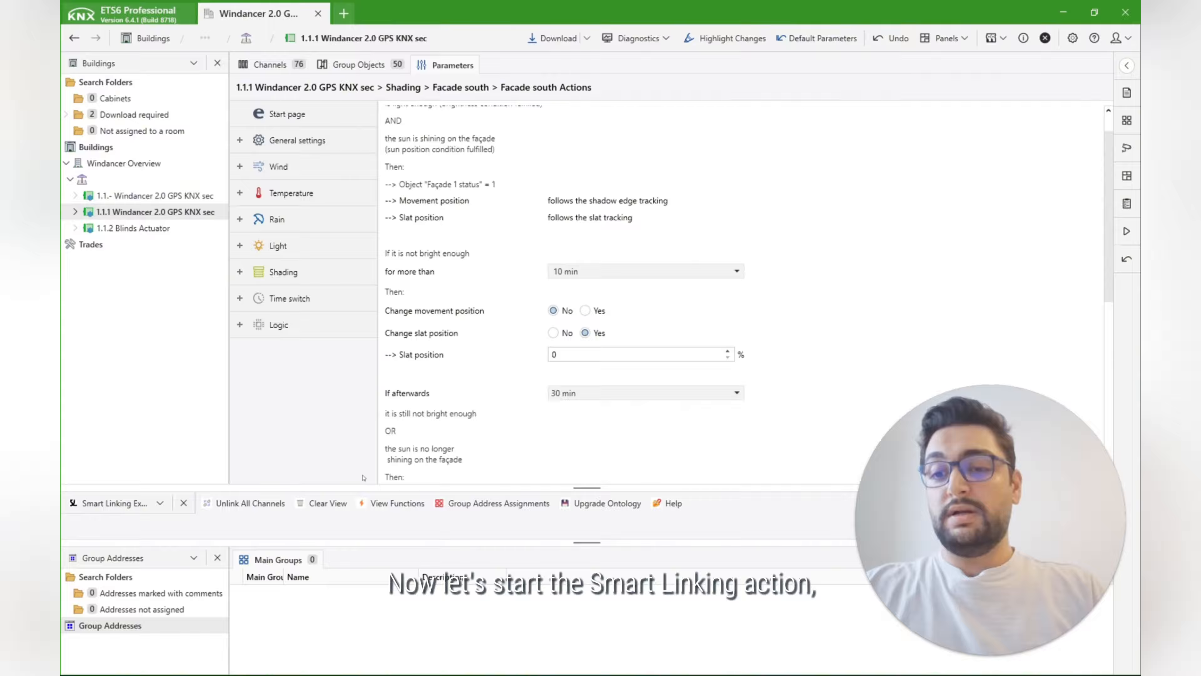
Step: Enlarge the Smart Linking Explorer area and look through the views that can be shown in its place
left_click_drag(376, 487, 376, 426)
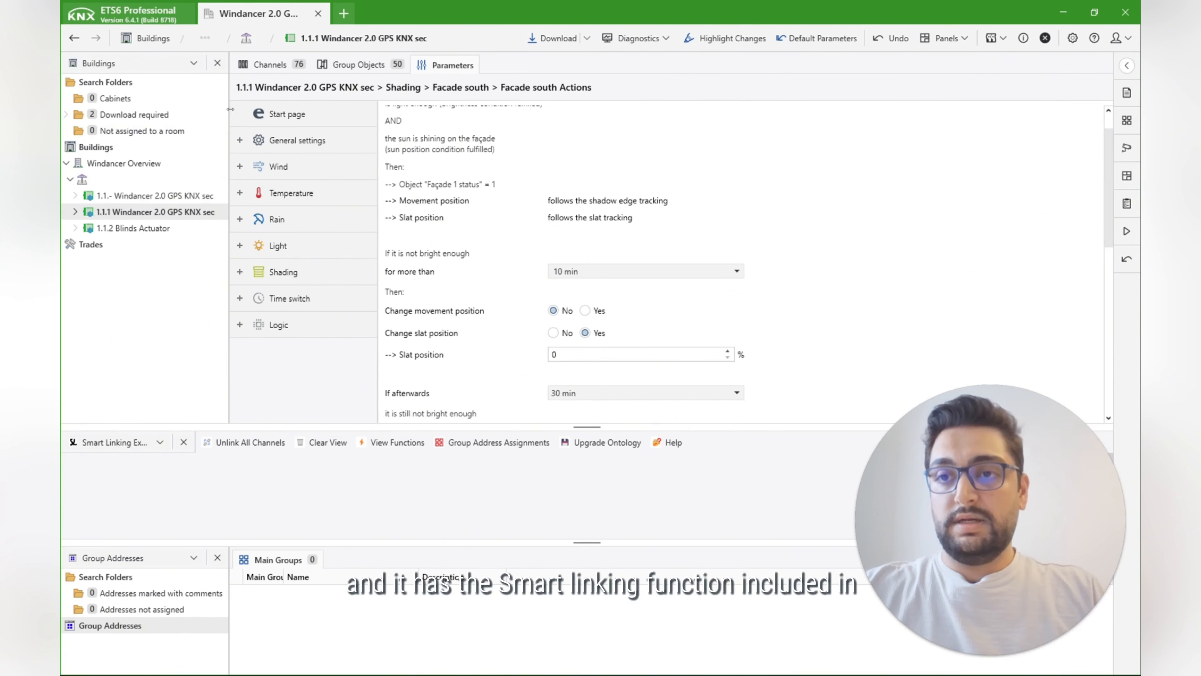
left_click_drag(231, 111, 227, 112)
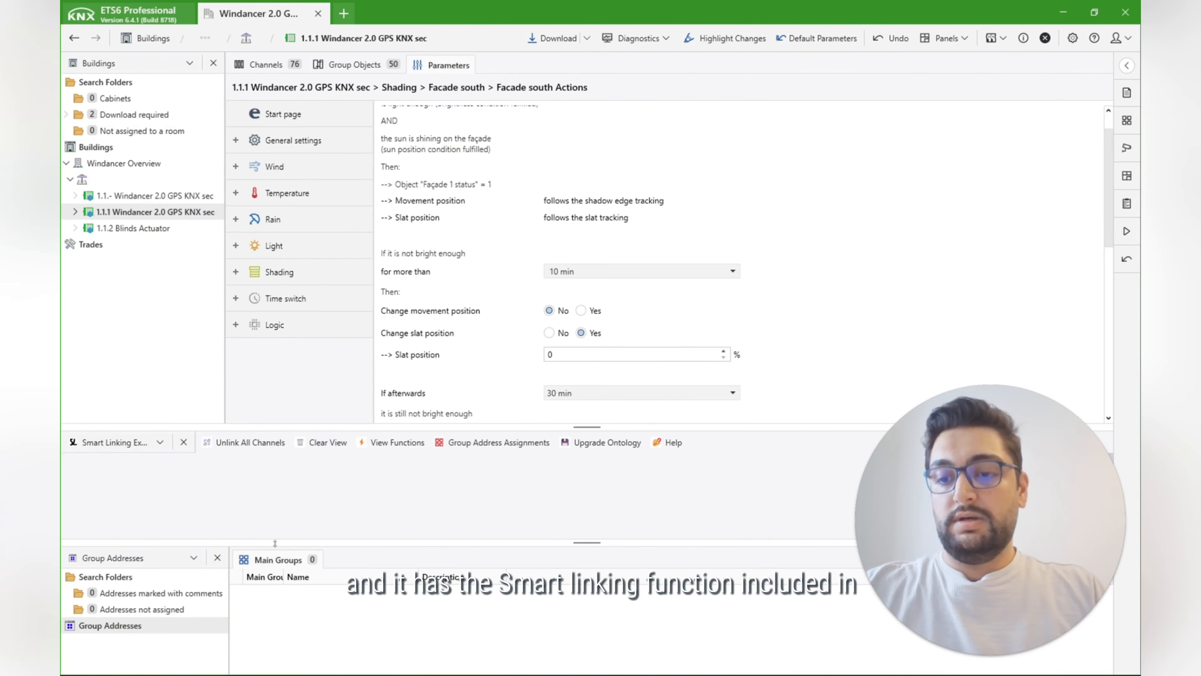
left_click_drag(323, 542, 324, 516)
left_click_drag(323, 425, 320, 390)
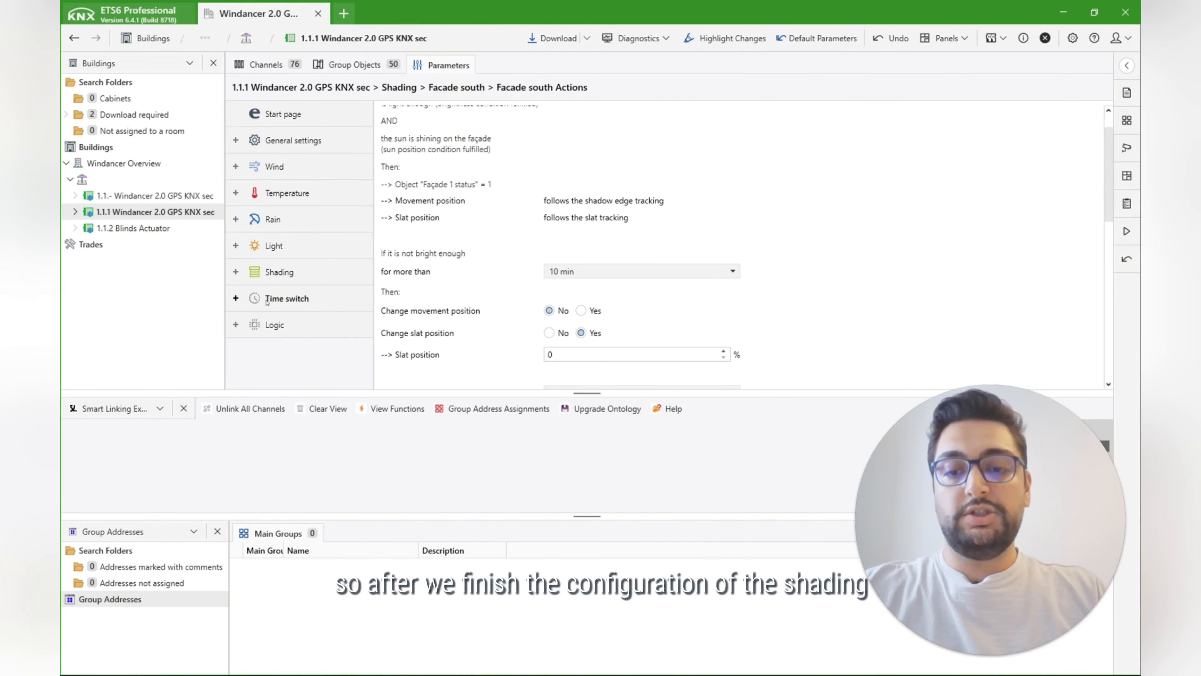
left_click(146, 412)
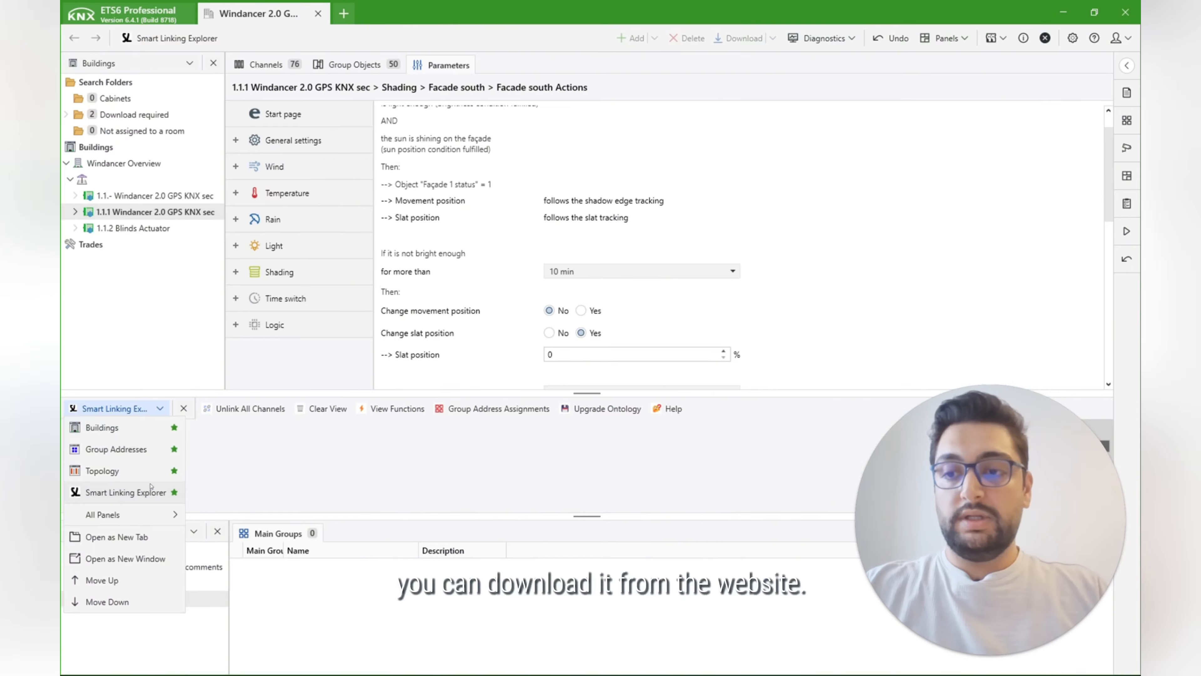
left_click(380, 433)
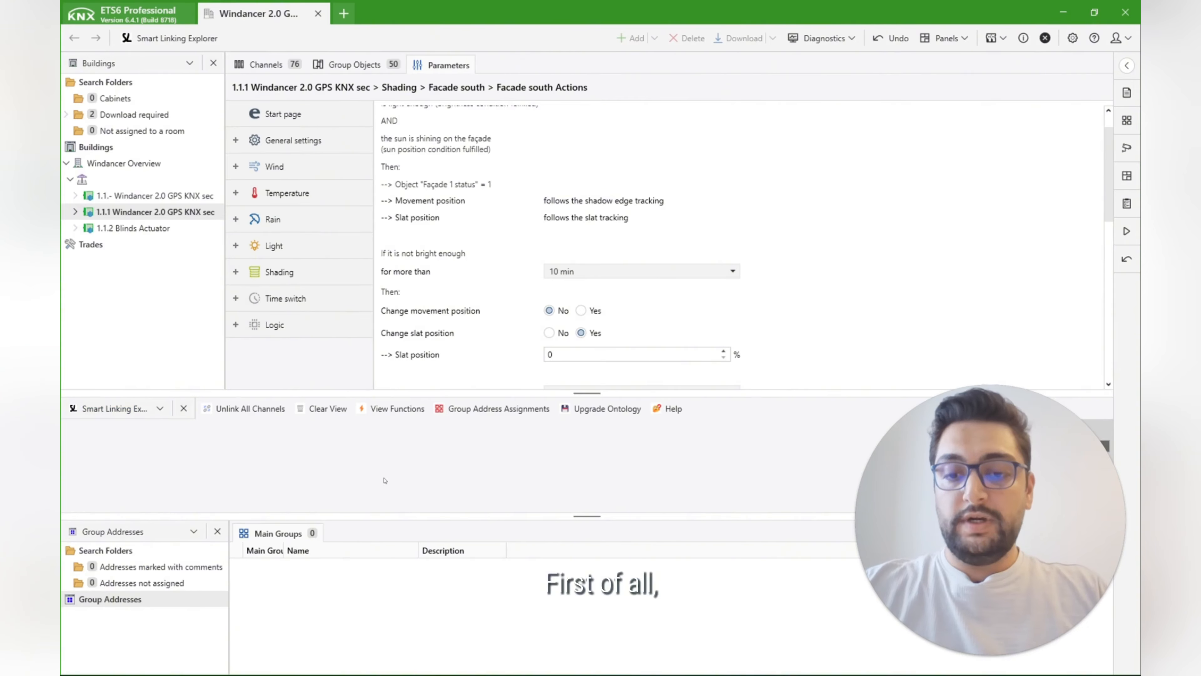
Step: Open the group objects of the 1.1.1 Windancer 2.0 GPS KNX sec and look through them for the facade objects
left_click(355, 65)
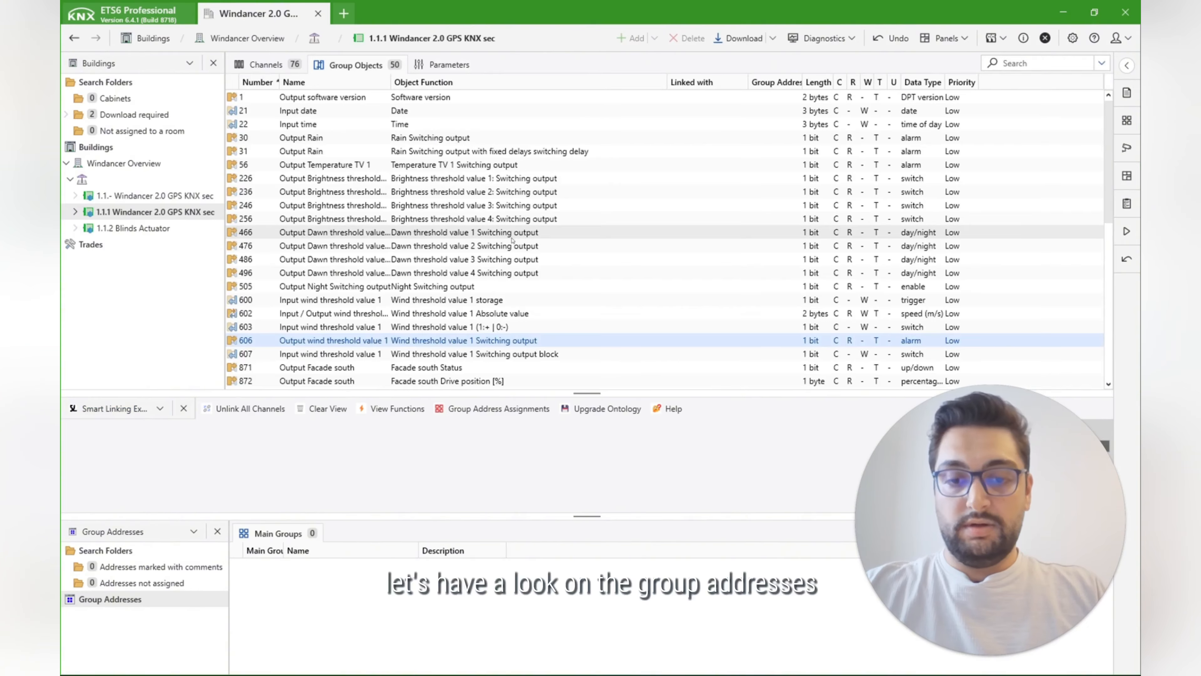
scroll(512, 241, "down", 10)
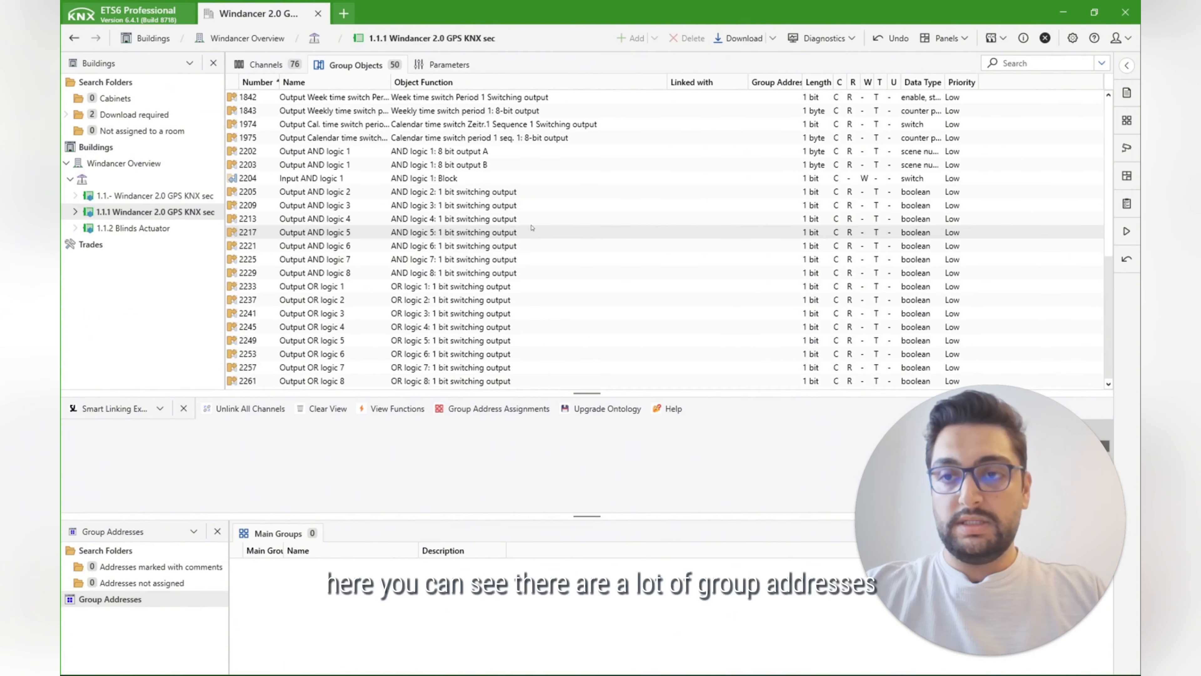
scroll(532, 227, "up", 8)
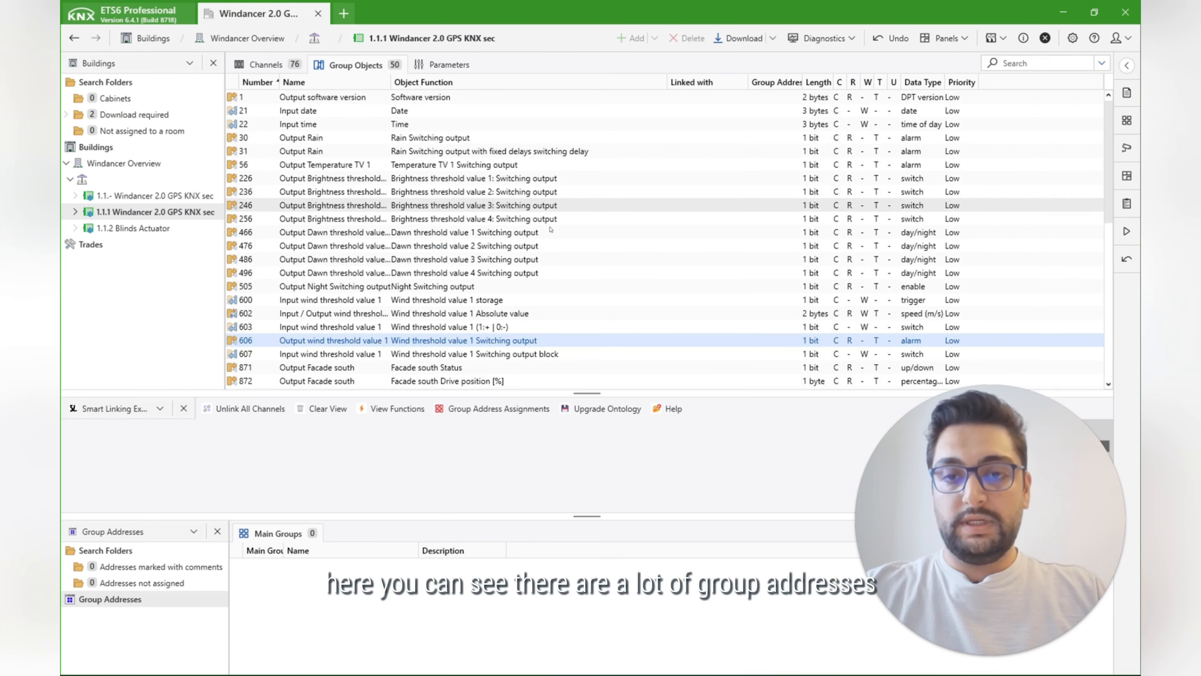
scroll(546, 231, "down", 7)
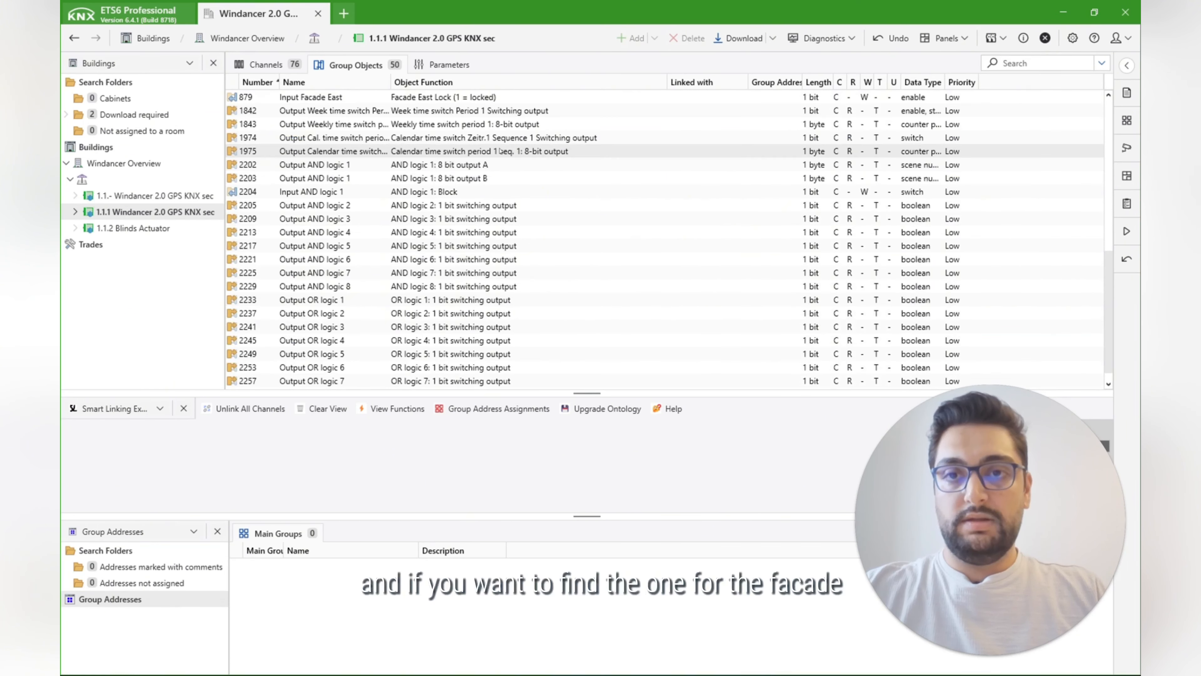
scroll(495, 161, "up", 3)
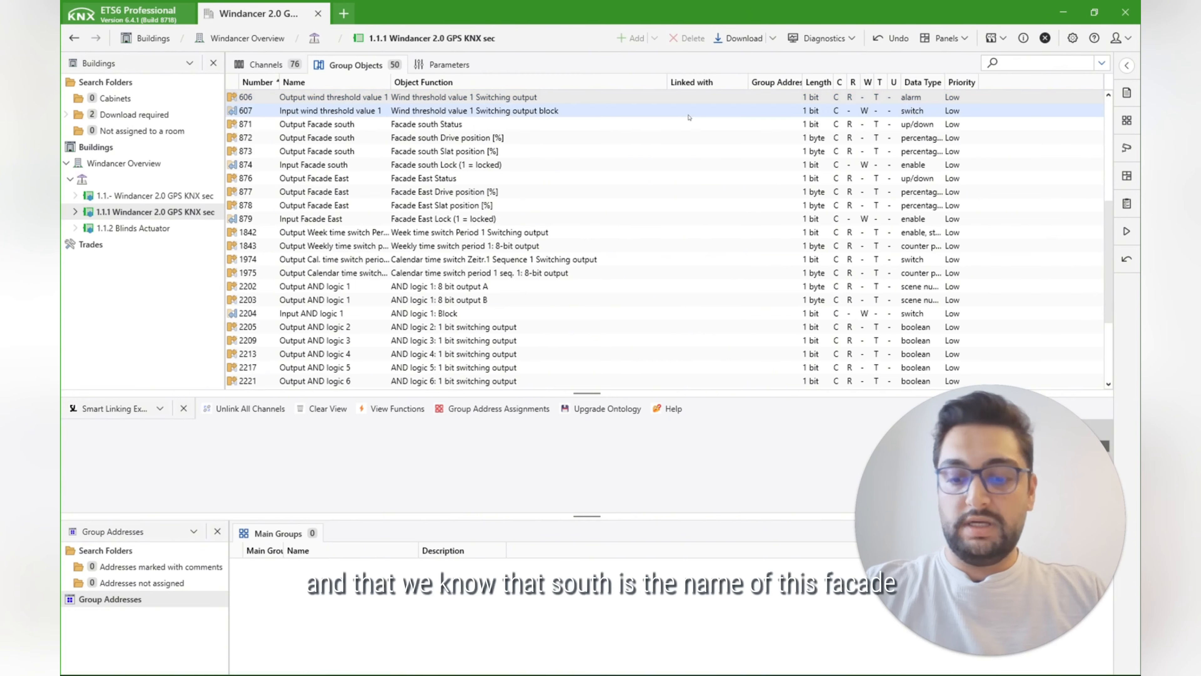
Step: Search the group objects for "south" and clear the search
type("souct")
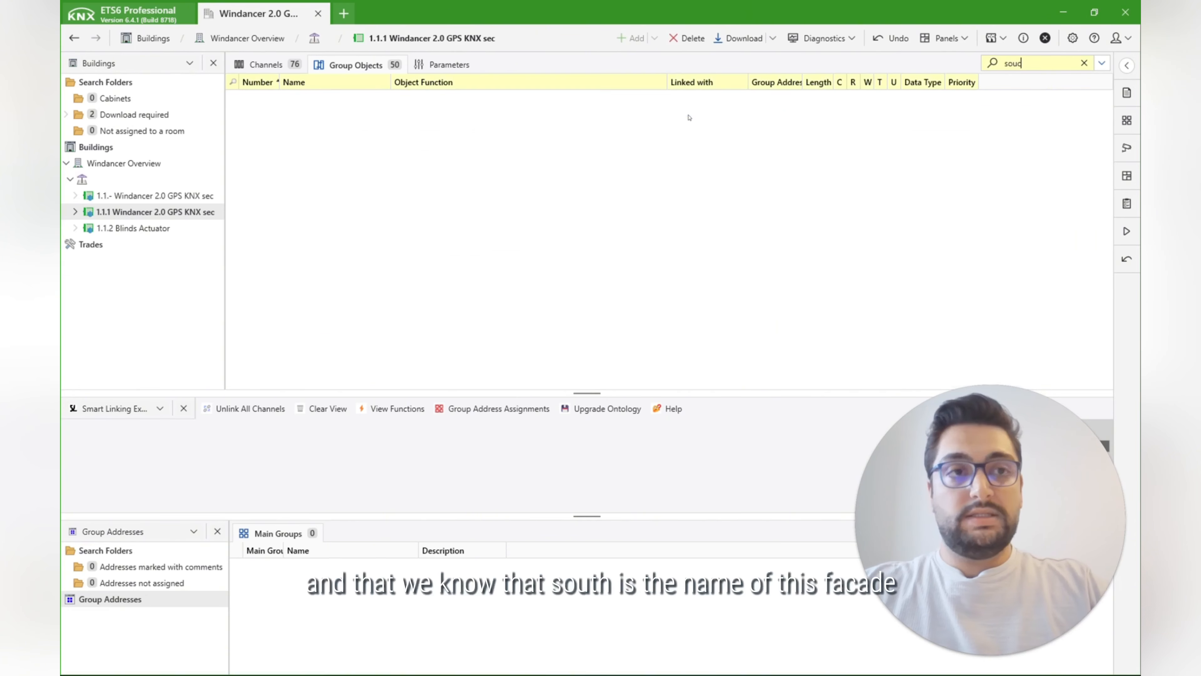
key("BackSpace")
key("BackSpace")
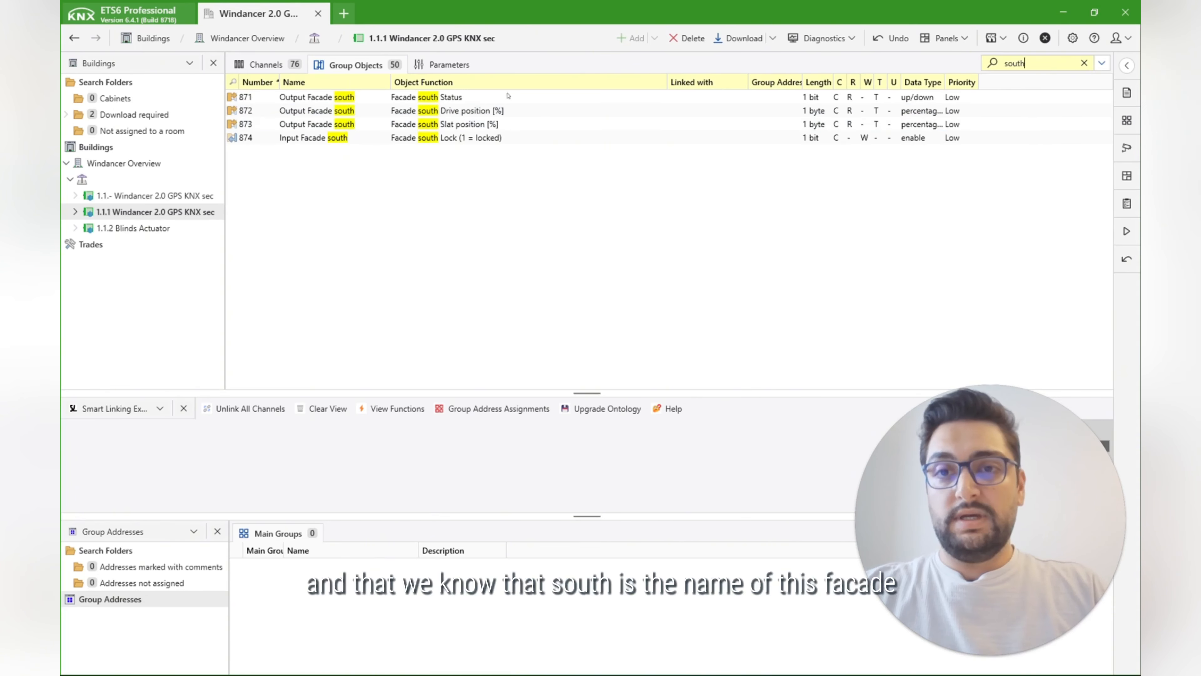
left_click(1084, 63)
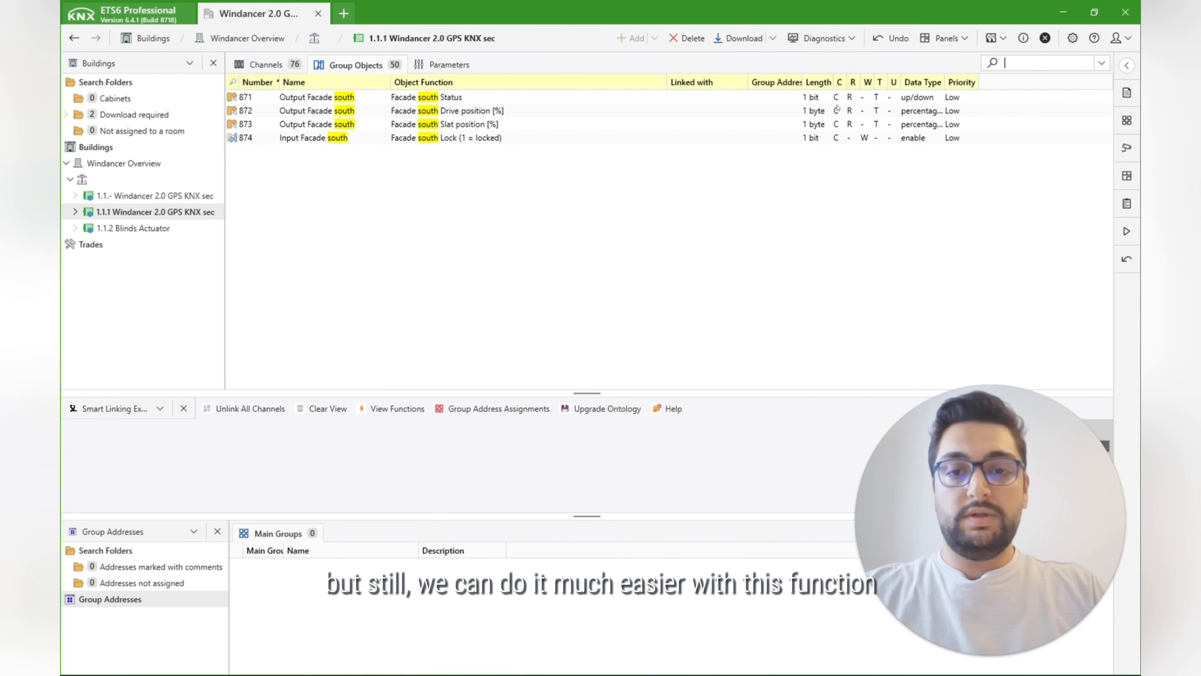
Step: Make room for the Smart Linking Explorer and expand the 1.1.1 Windancer 2.0 GPS KNX sec in a widened Buildings tree
left_click(495, 408)
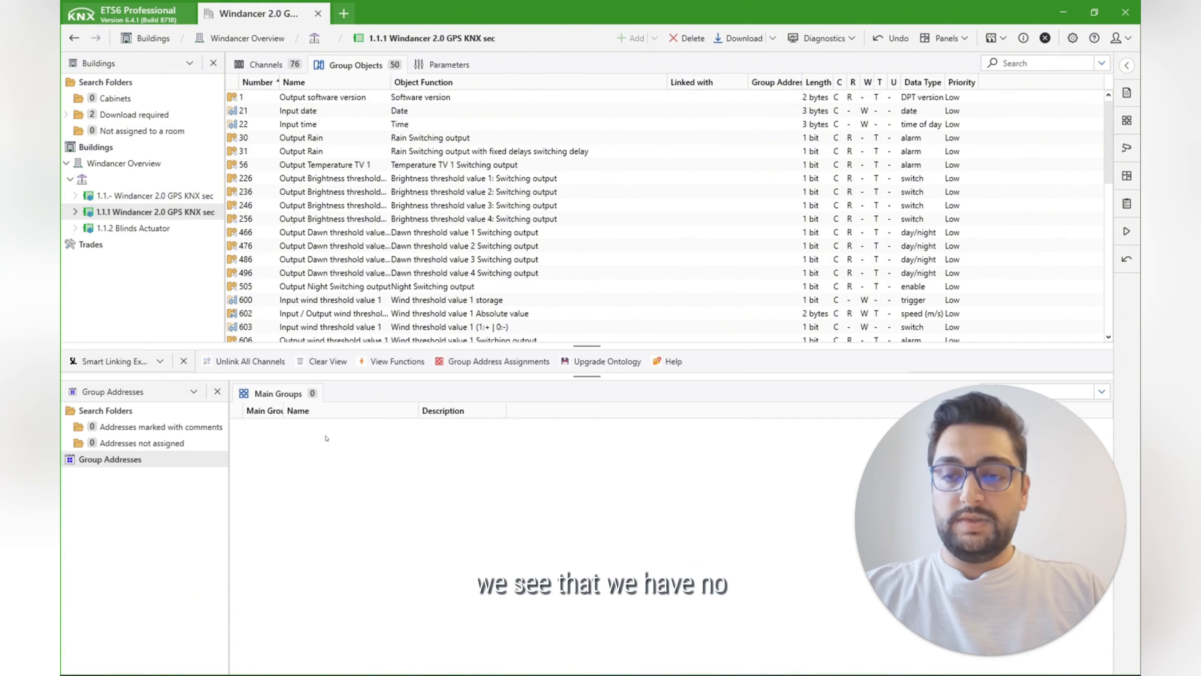
left_click_drag(383, 378, 376, 487)
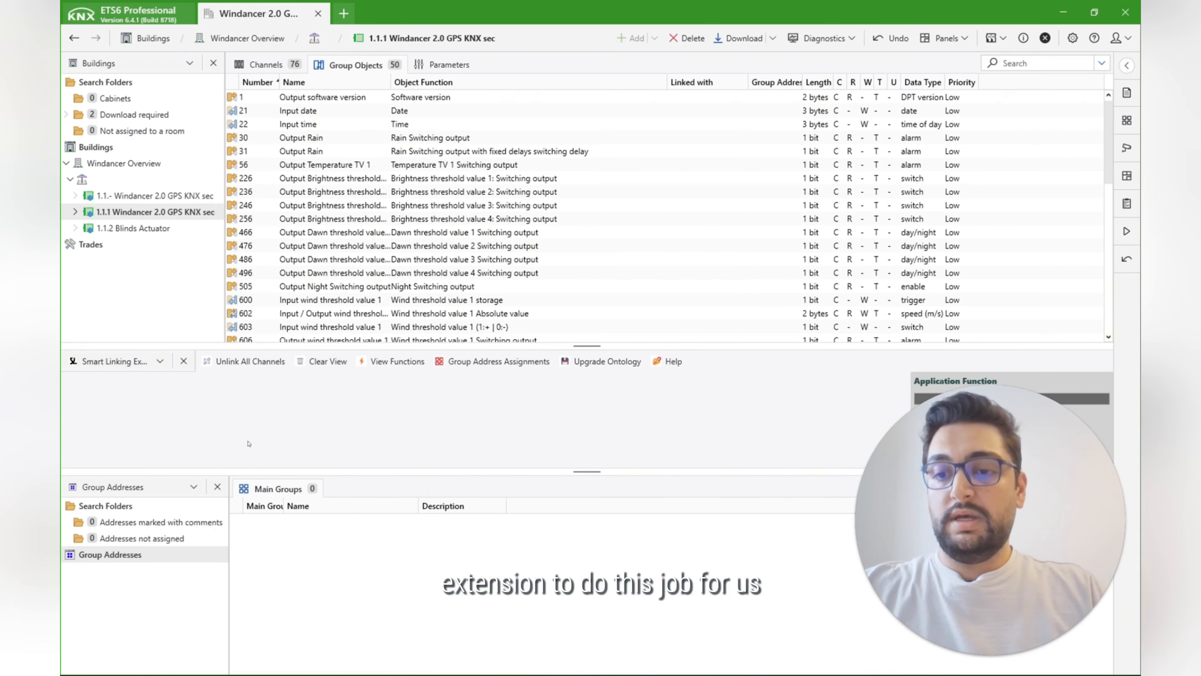
left_click_drag(295, 471, 295, 493)
left_click(75, 212)
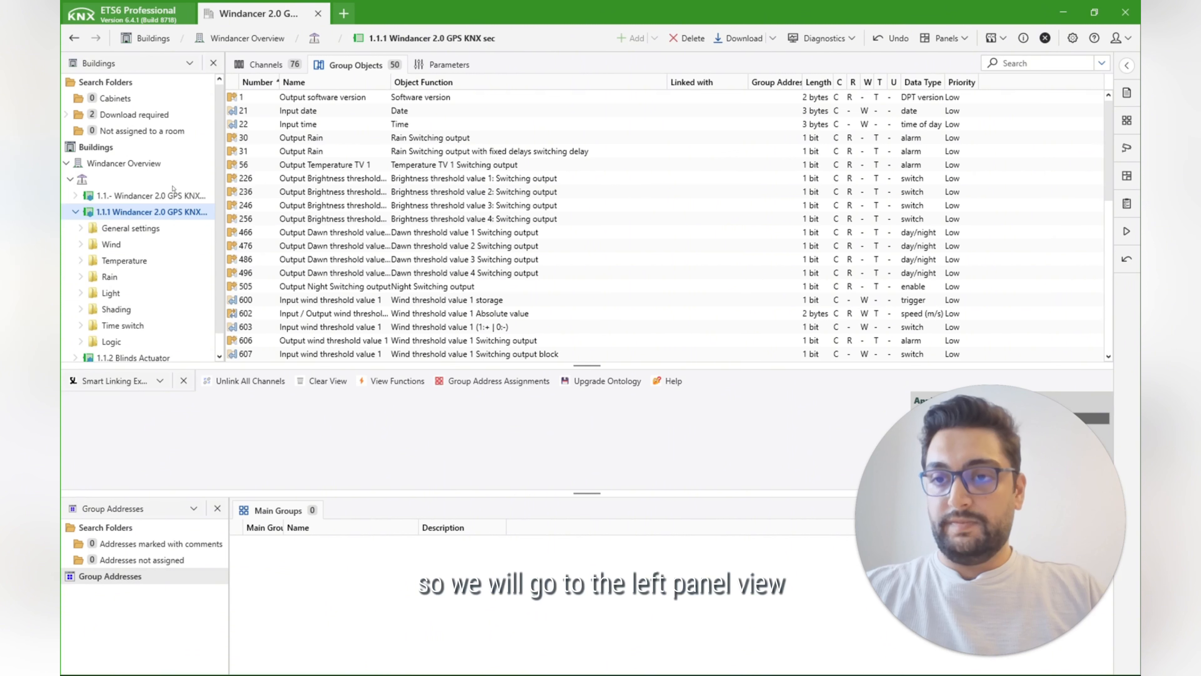
left_click_drag(226, 176, 249, 179)
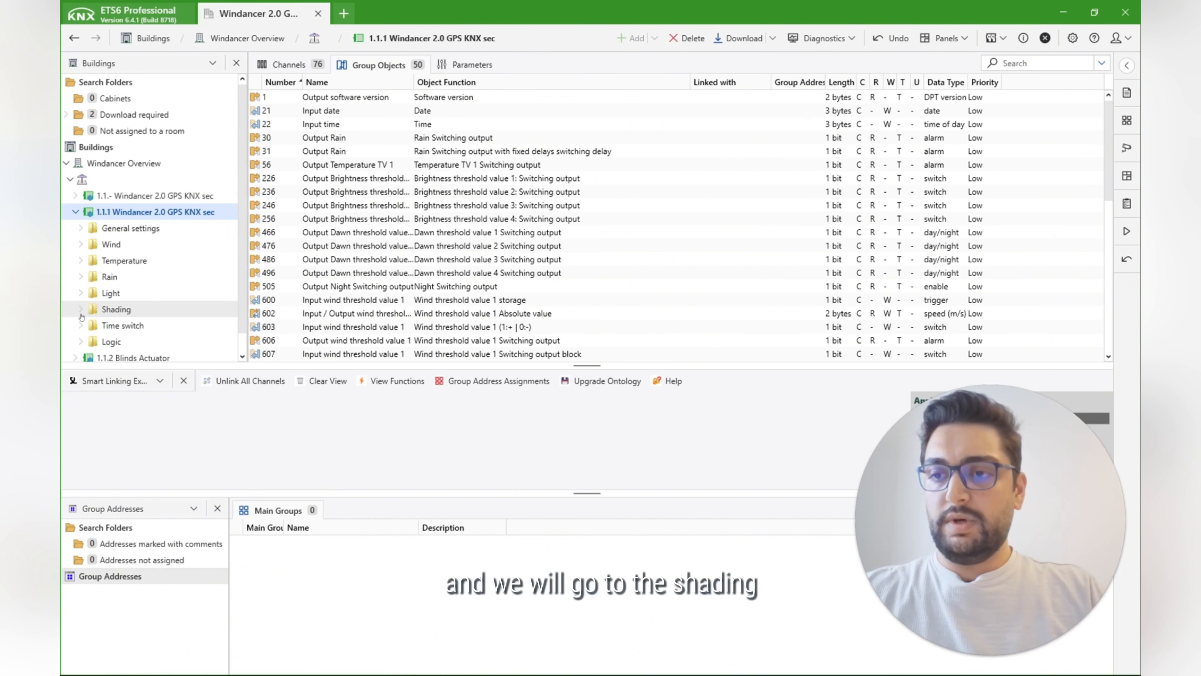
Step: Expand the device's Shading folder in the Buildings tree and compare its facade channels with the Shading section of the parameters
left_click(81, 310)
scroll(142, 321, "down", 1)
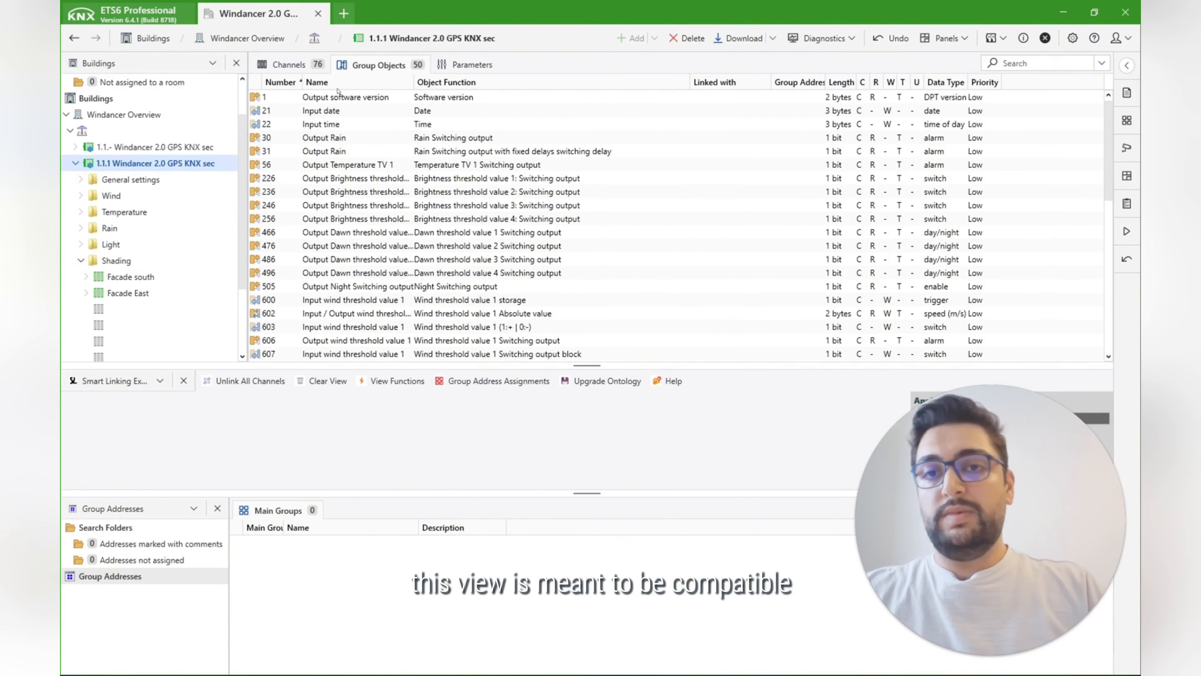
left_click(465, 65)
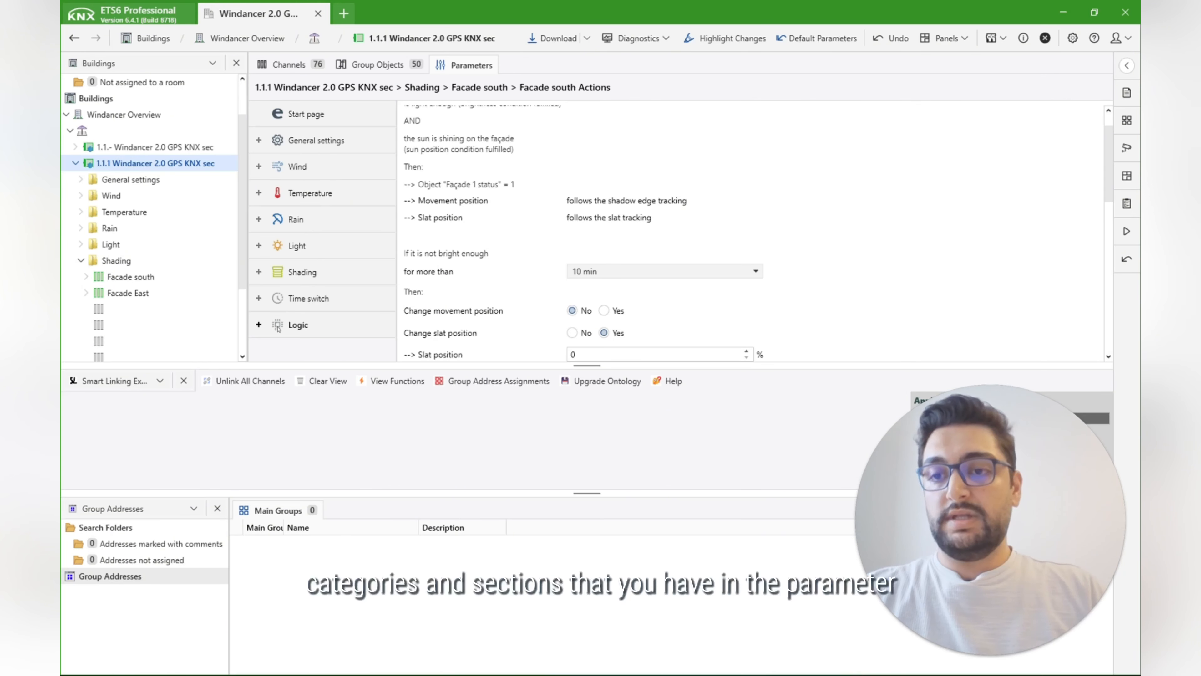
left_click(303, 272)
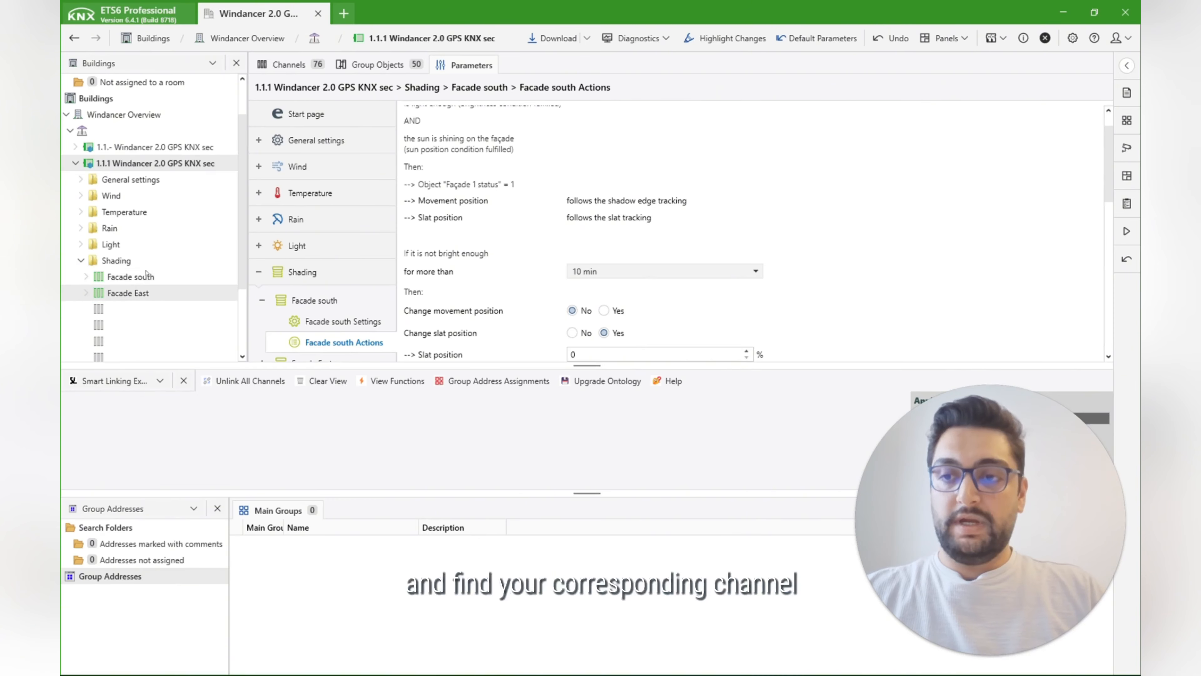
left_click(151, 278)
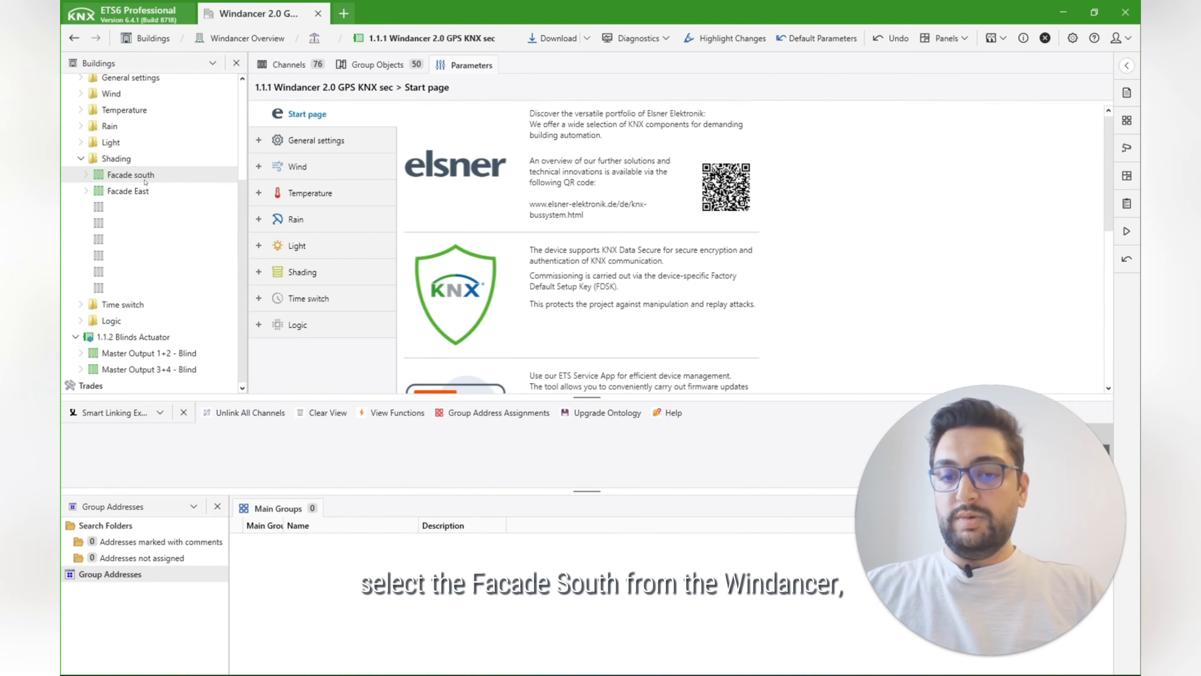
Step: Link the Facade south channel with Master Output 1+2 - Blind of the 1.1.2 Blinds Actuator in the Smart Linking Explorer and enlarge its area
left_click(145, 182)
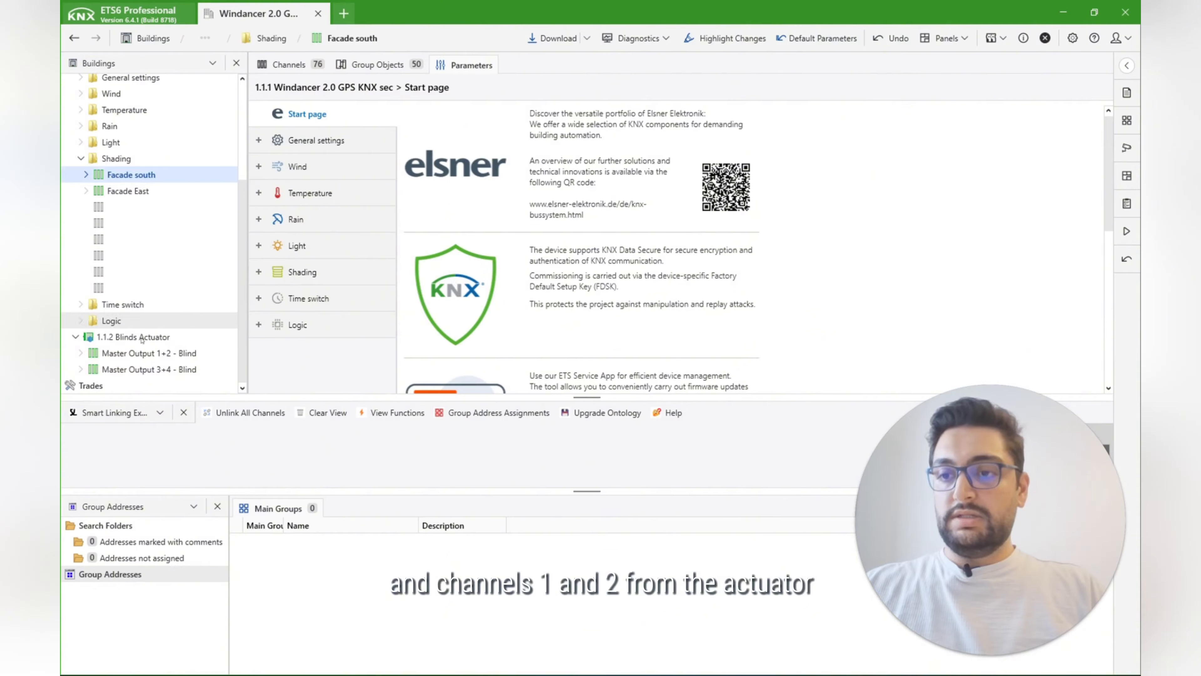
left_click(150, 353, "ctrl")
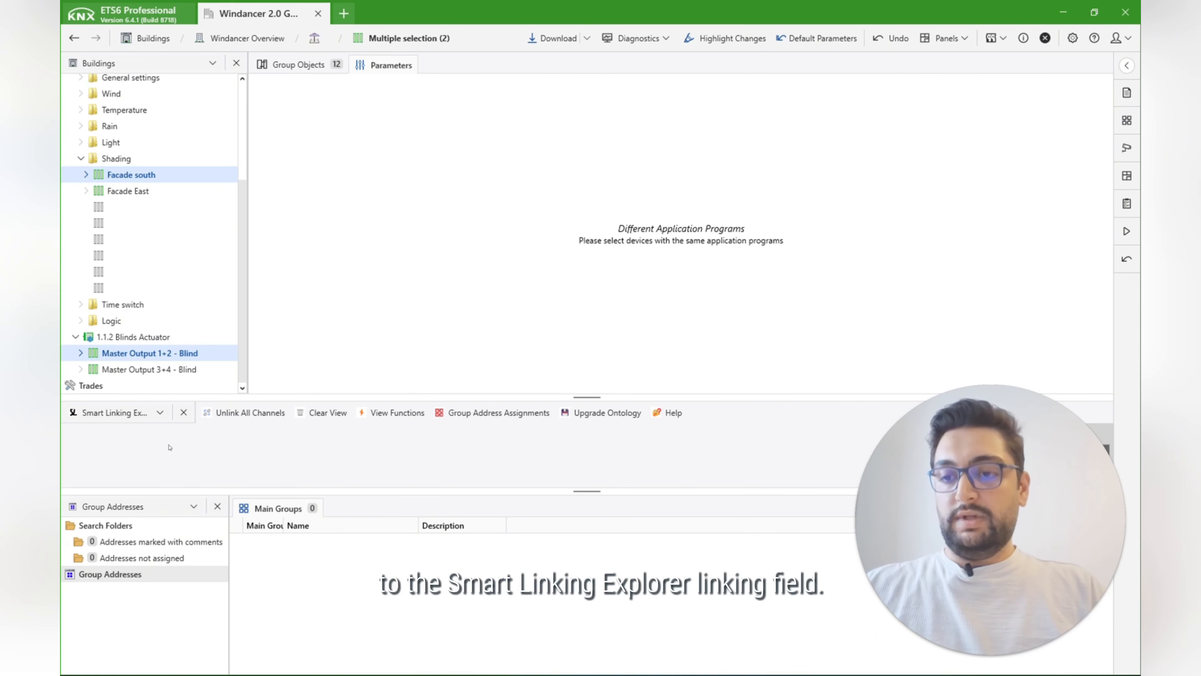
left_click_drag(149, 352, 170, 447)
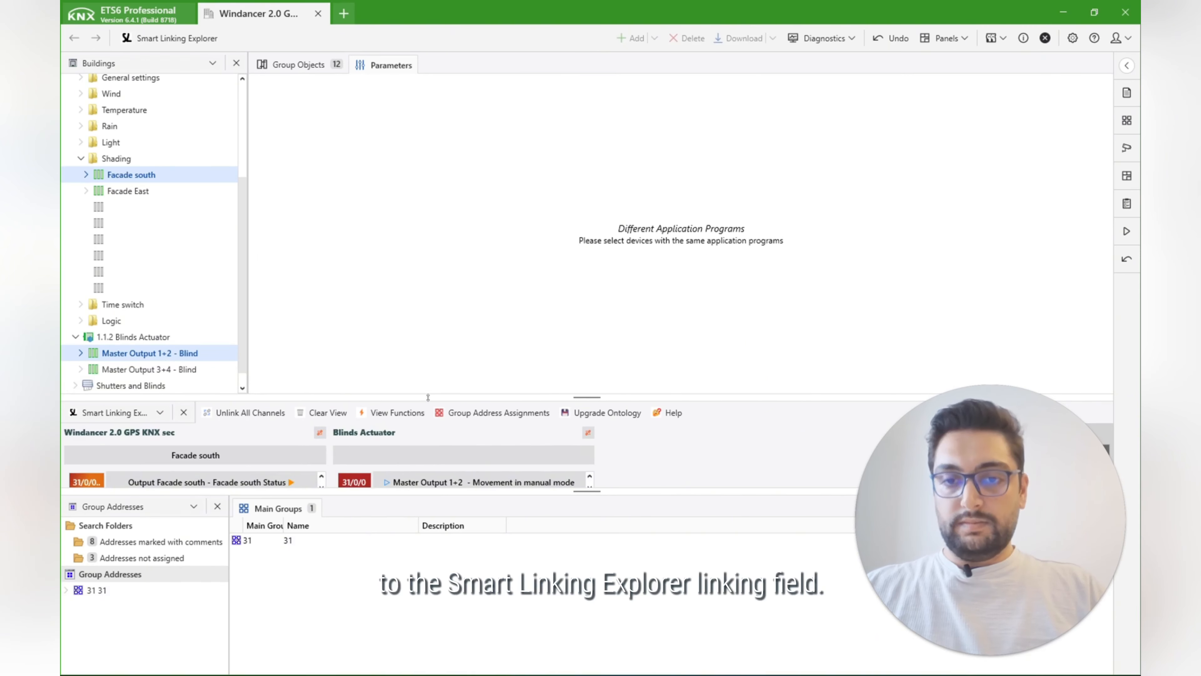
left_click_drag(428, 397, 428, 227)
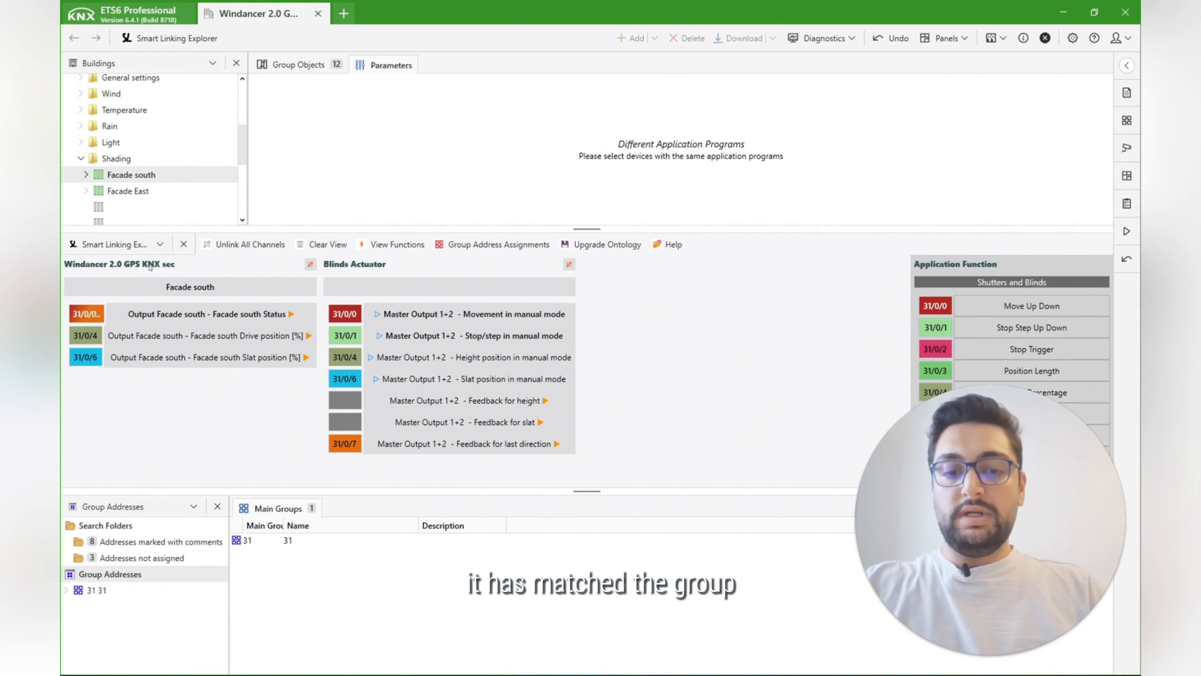
mouse_move(244, 346)
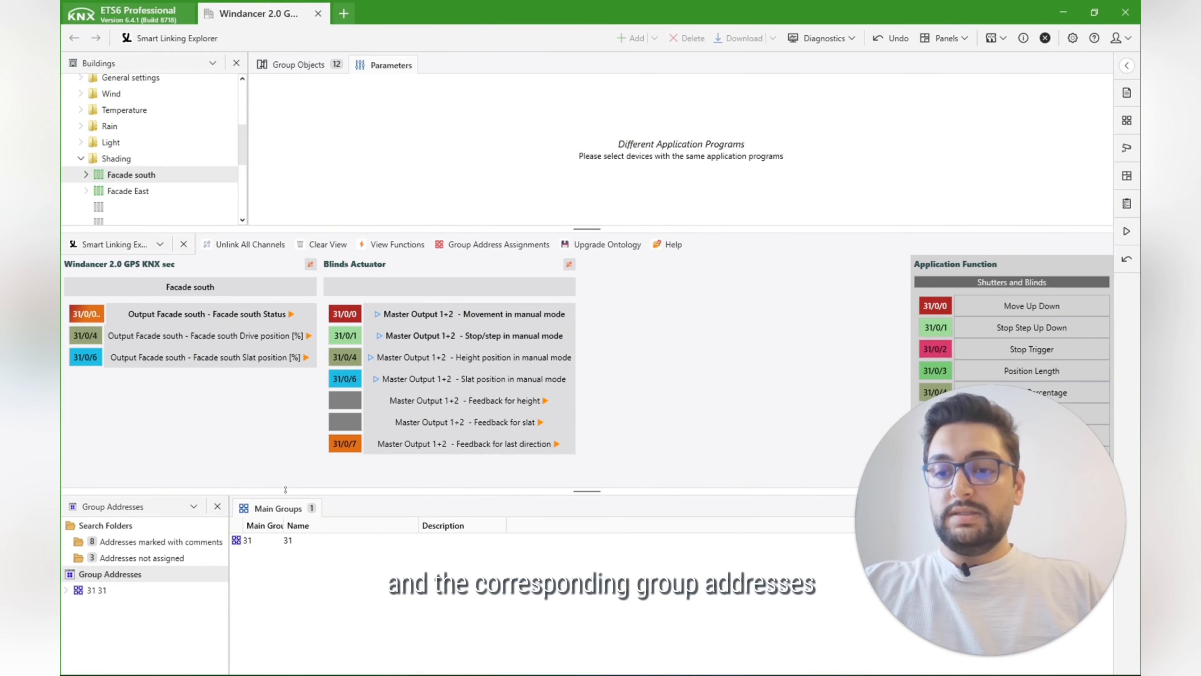
Step: Open main group 31 down to the group addresses of 31/0 New middle group and make room to read them below the linked channels
left_click_drag(285, 490, 285, 409)
left_click(286, 460)
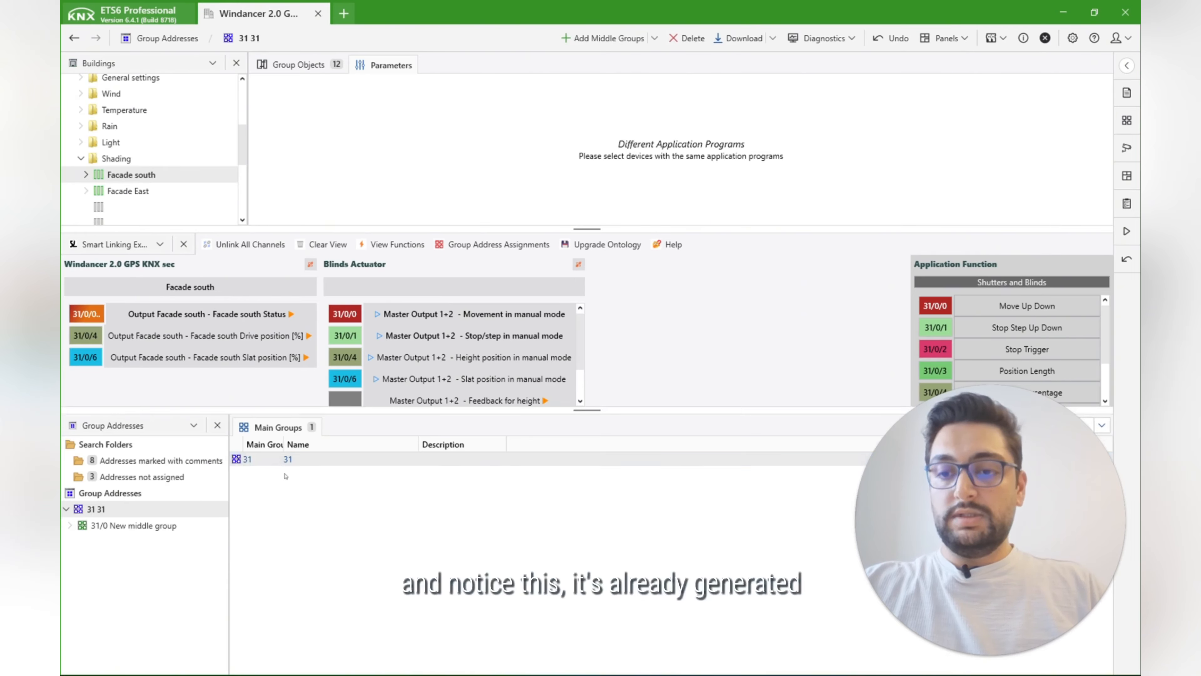
double_click(284, 459)
double_click(283, 459)
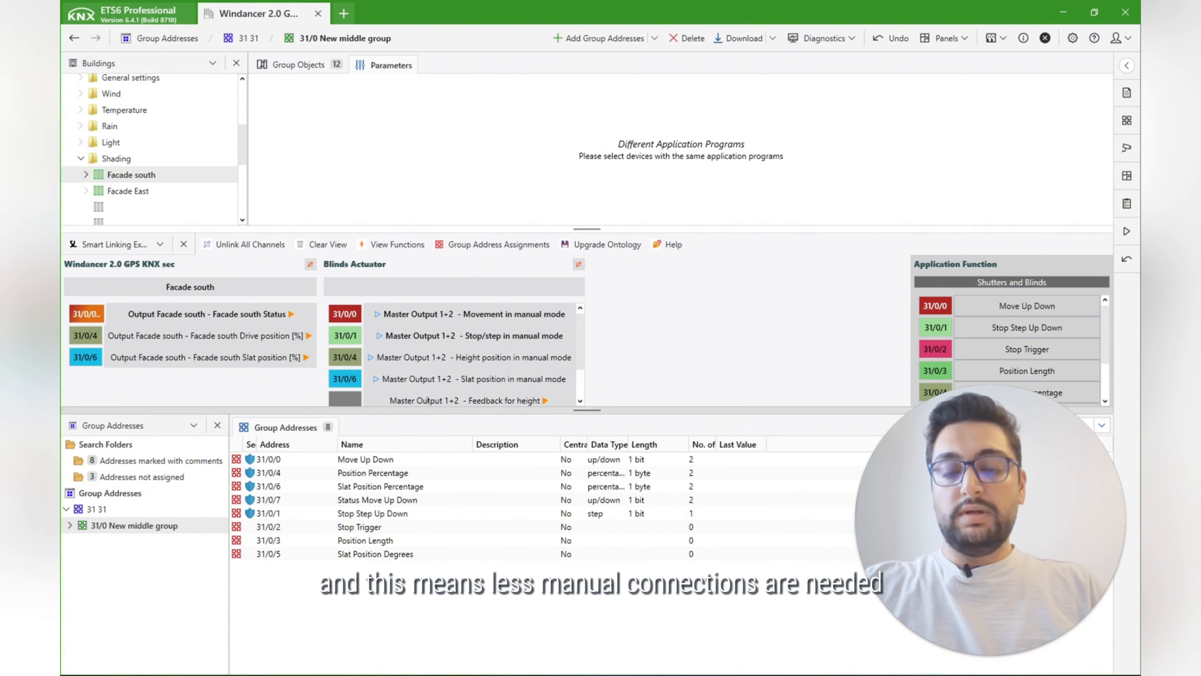
left_click_drag(426, 409, 428, 391)
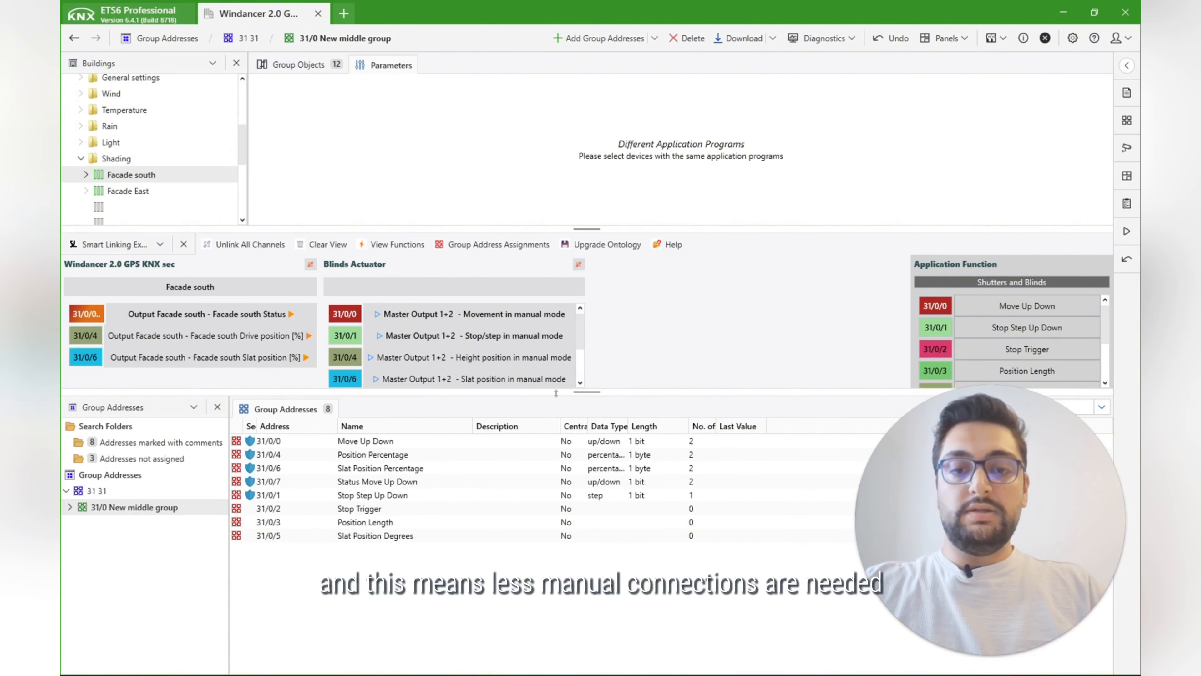
left_click_drag(556, 393, 556, 386)
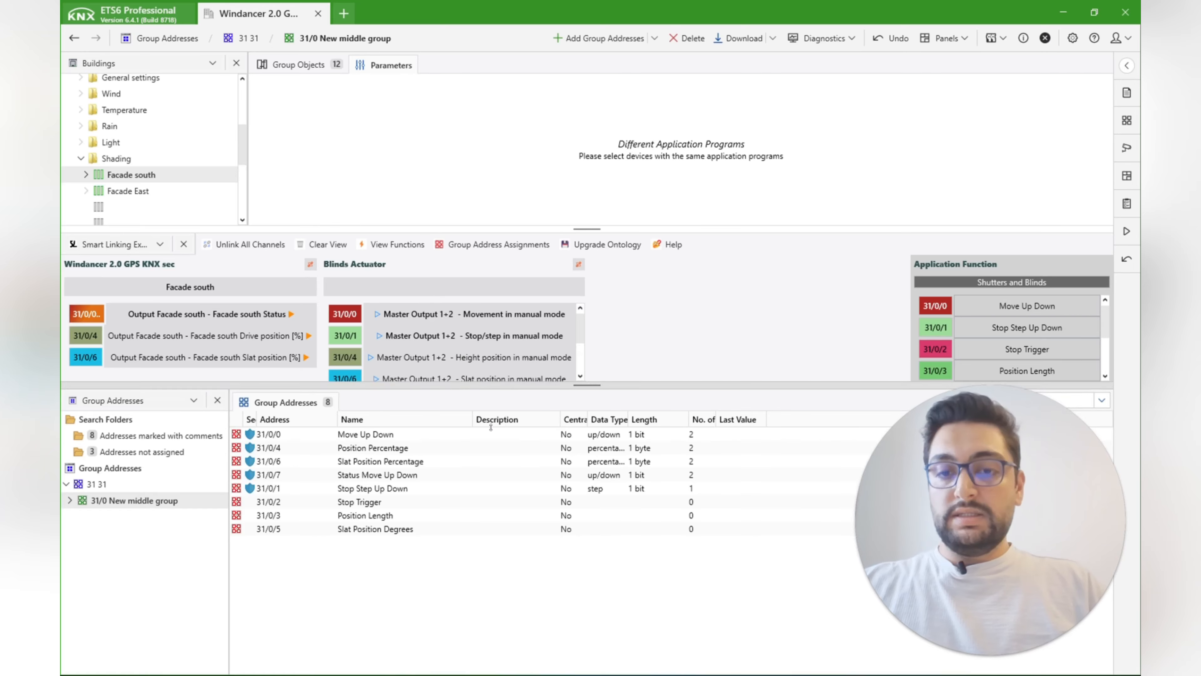
left_click_drag(490, 427, 491, 446)
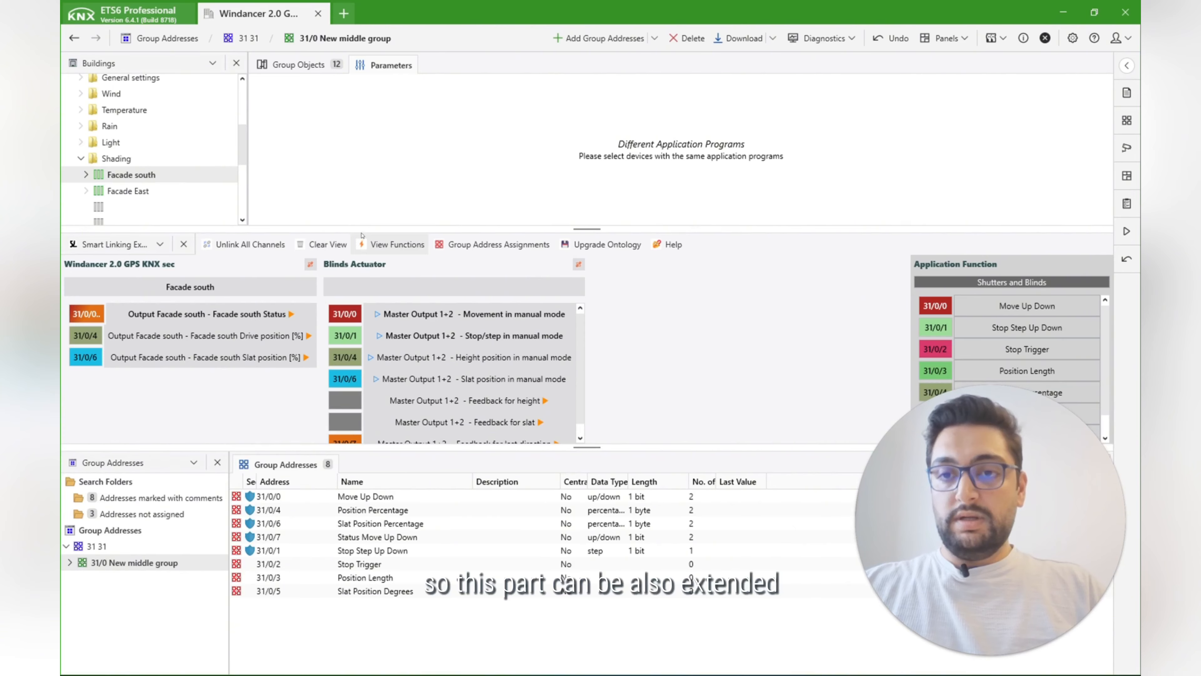
Step: Add the Windancer's wind Threshold value 1 channel to the Smart Linking Explorer as a wind alarm for the same function
left_click_drag(388, 229, 388, 251)
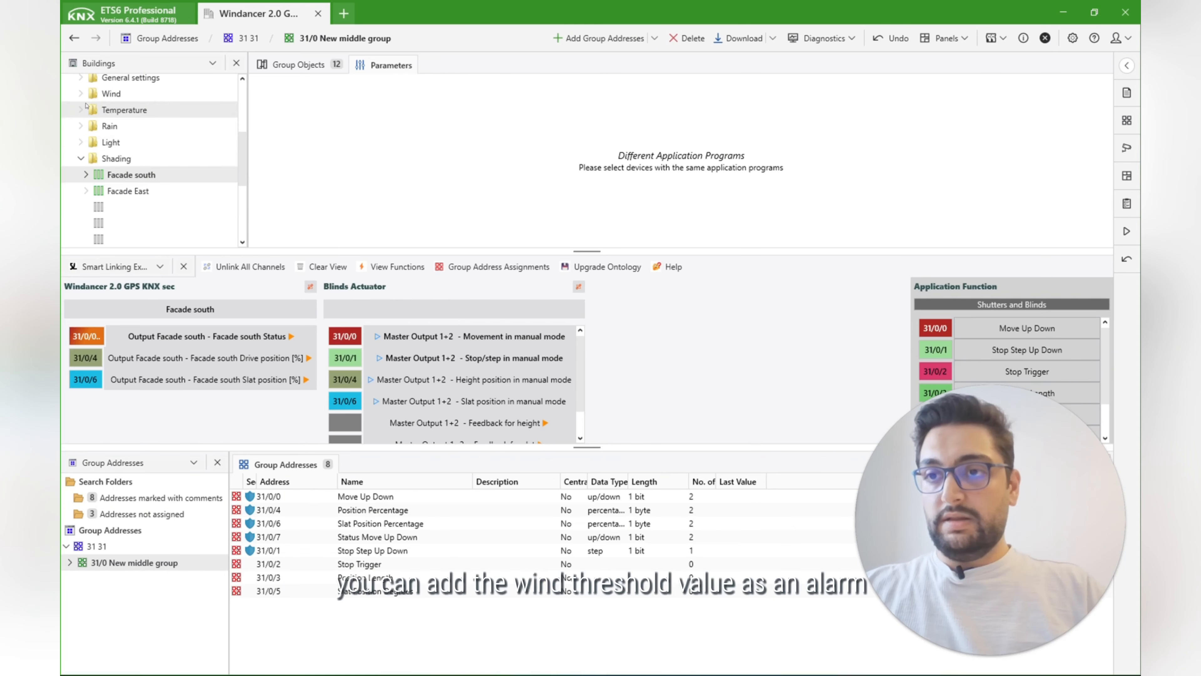
left_click(81, 93)
left_click(152, 125)
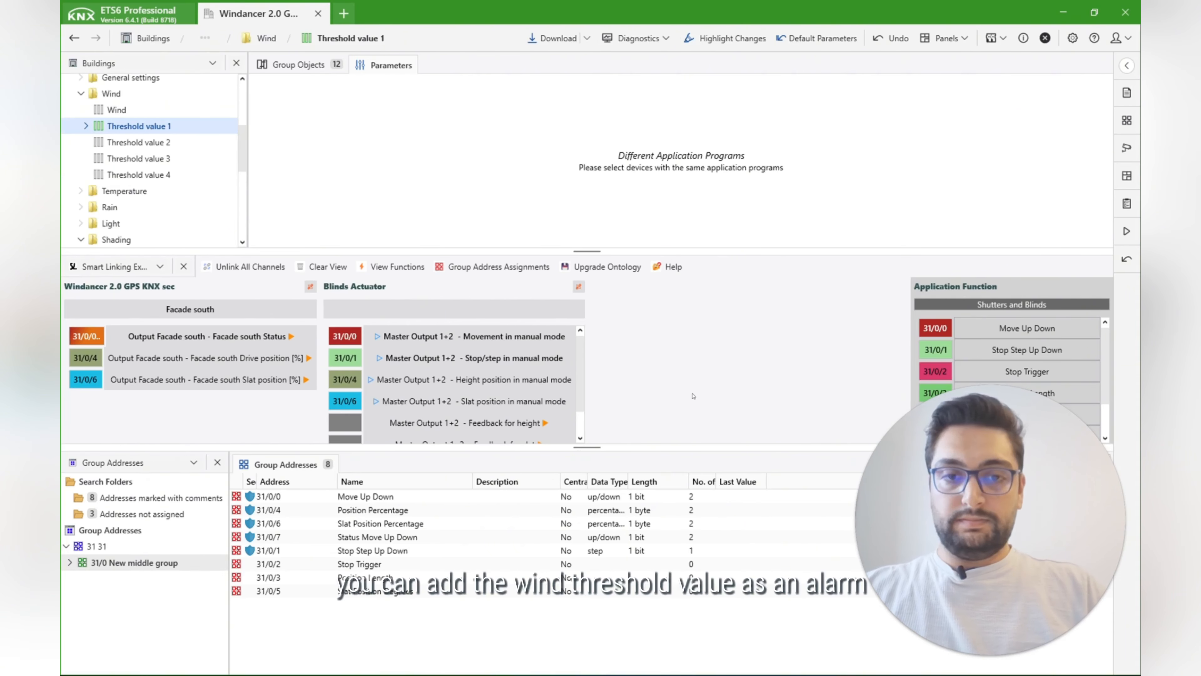
left_click_drag(153, 127, 657, 382)
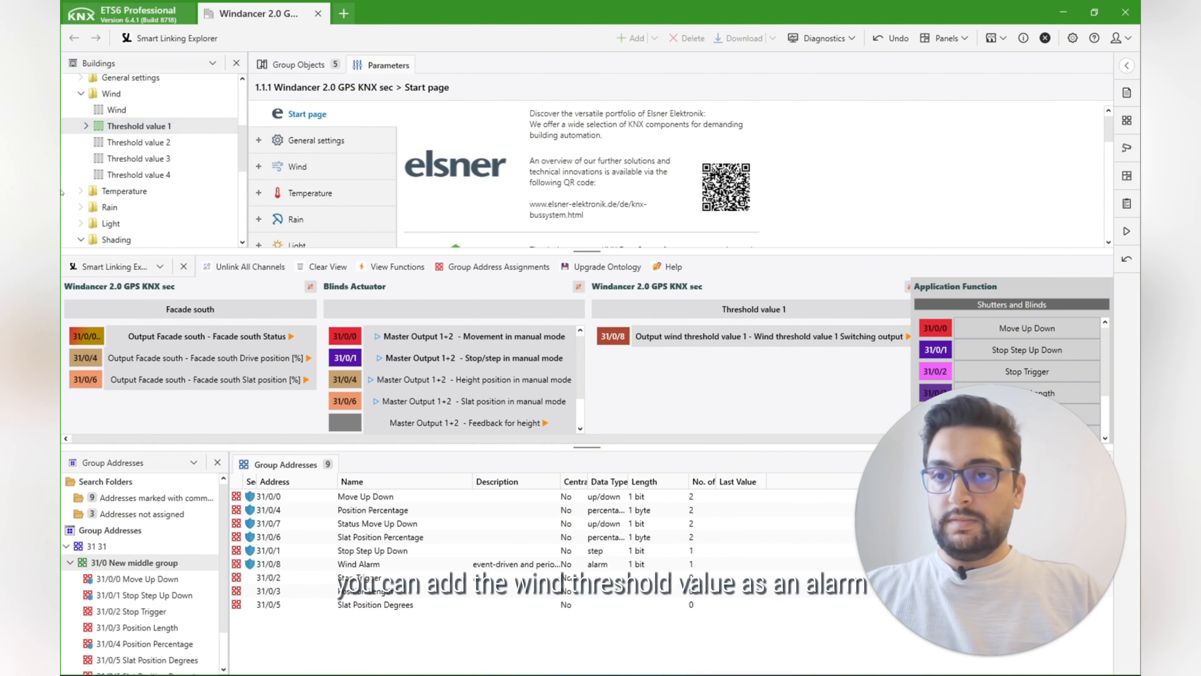
Step: Add the Rain 1 channel from the Windancer's Rain folder to the linked channels in the Smart Linking Explorer
left_click(81, 206)
left_click(133, 224)
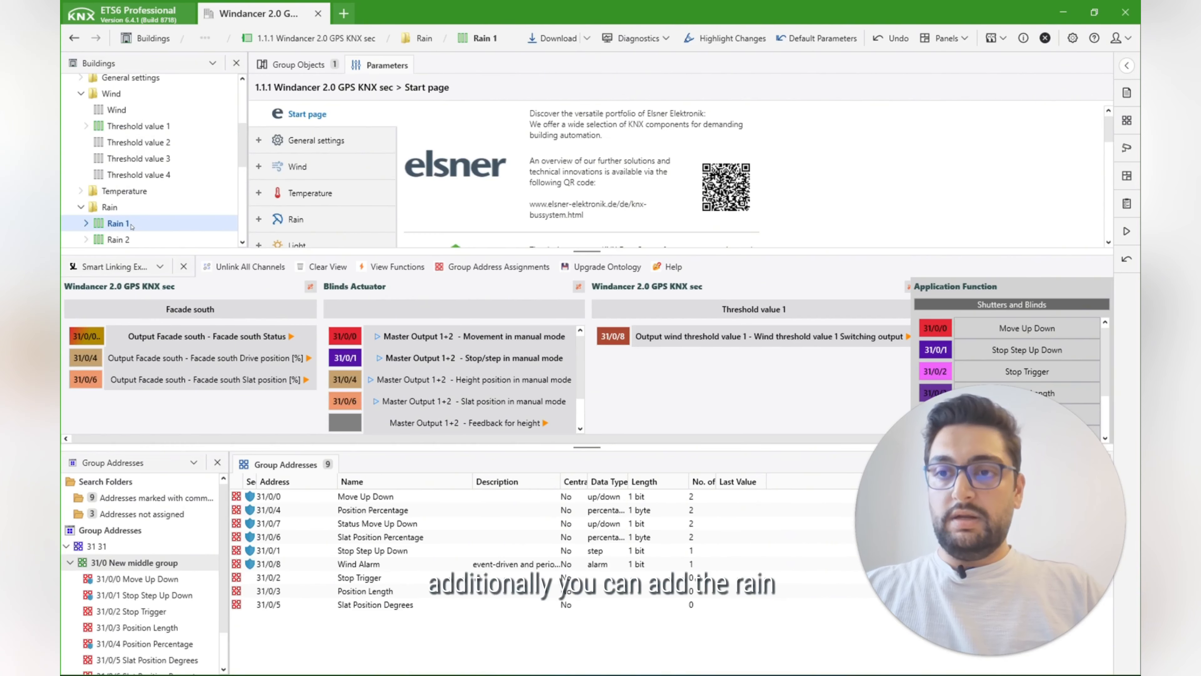
left_click_drag(662, 375, 662, 376)
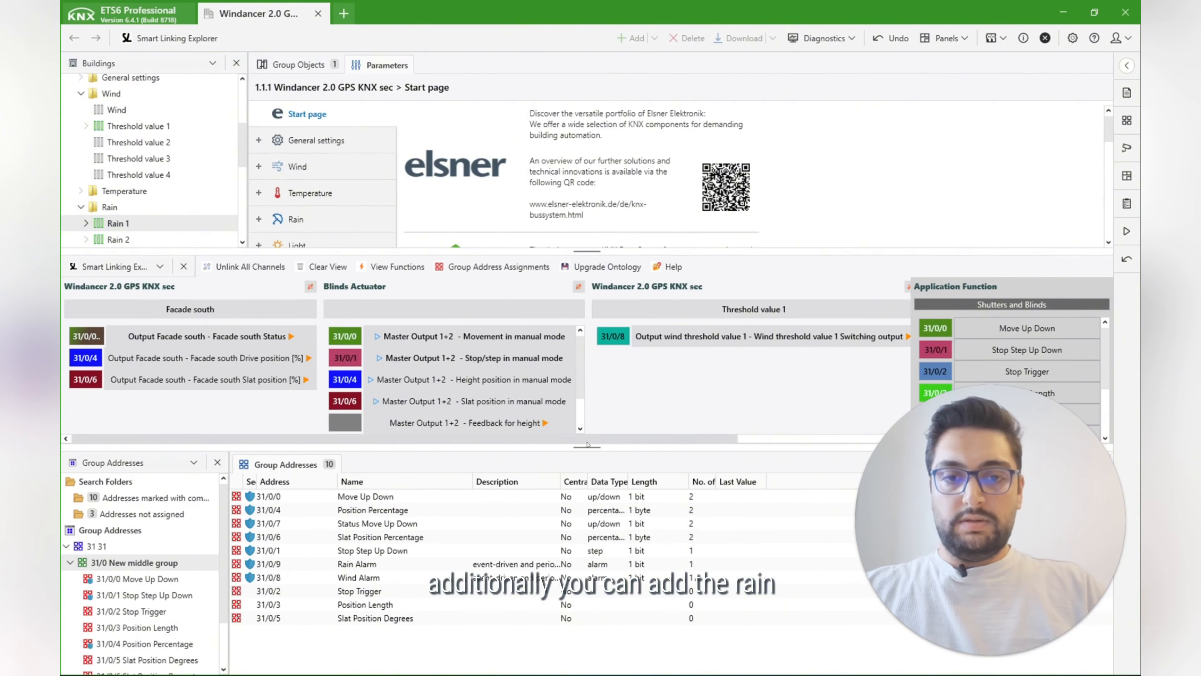
Step: Examine all linked channels and the complete application function list in the enlarged Smart Linking Explorer
left_click_drag(558, 439, 456, 442)
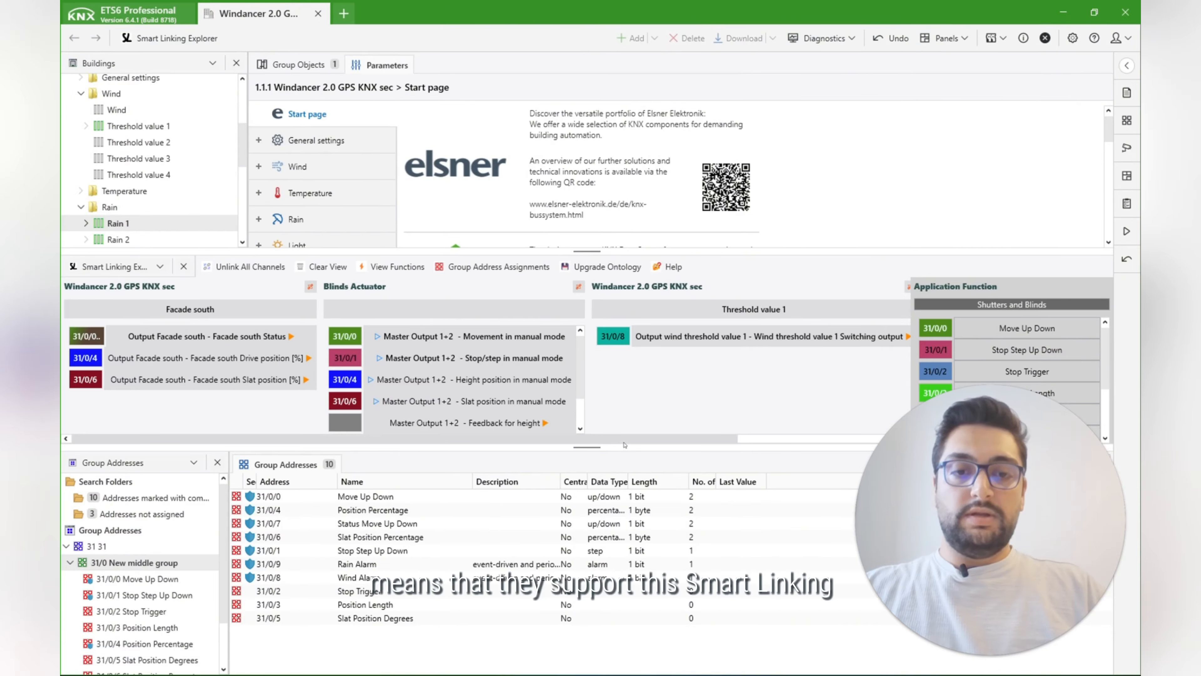
left_click_drag(624, 445, 790, 444)
left_click_drag(965, 250, 911, 67)
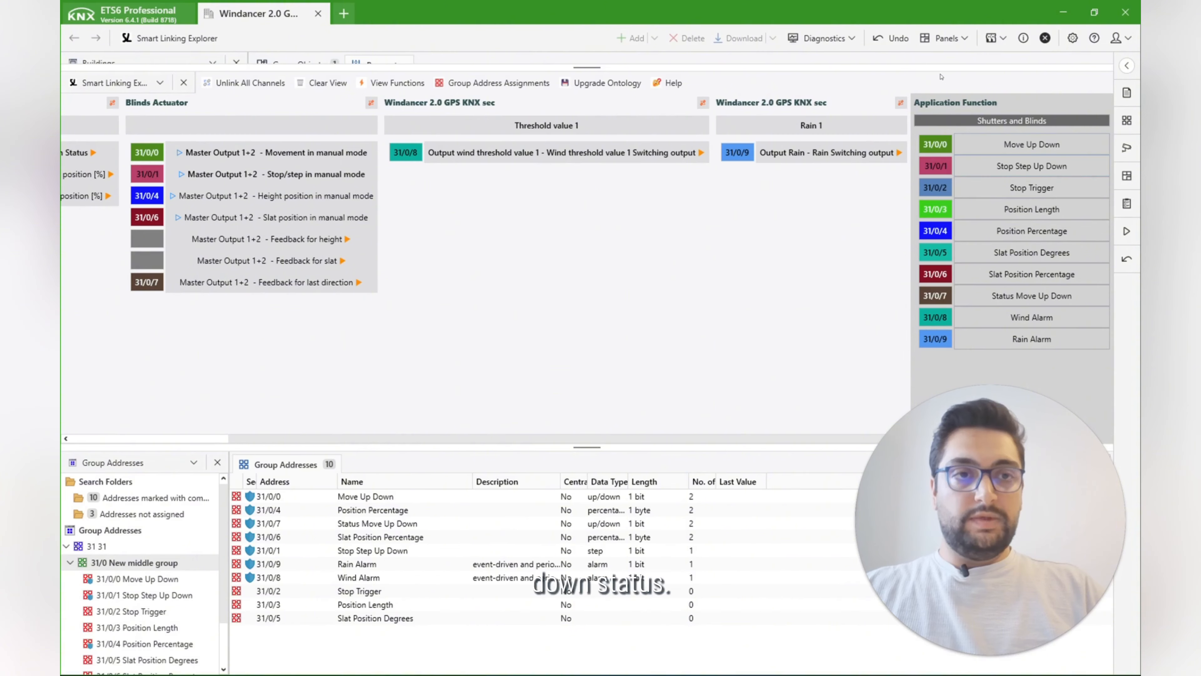
Step: Bring the Buildings tree back, collapse the 1.1.1 Windancer and examine the group addresses of the Shutters and Blinds function
left_click_drag(940, 67, 940, 303)
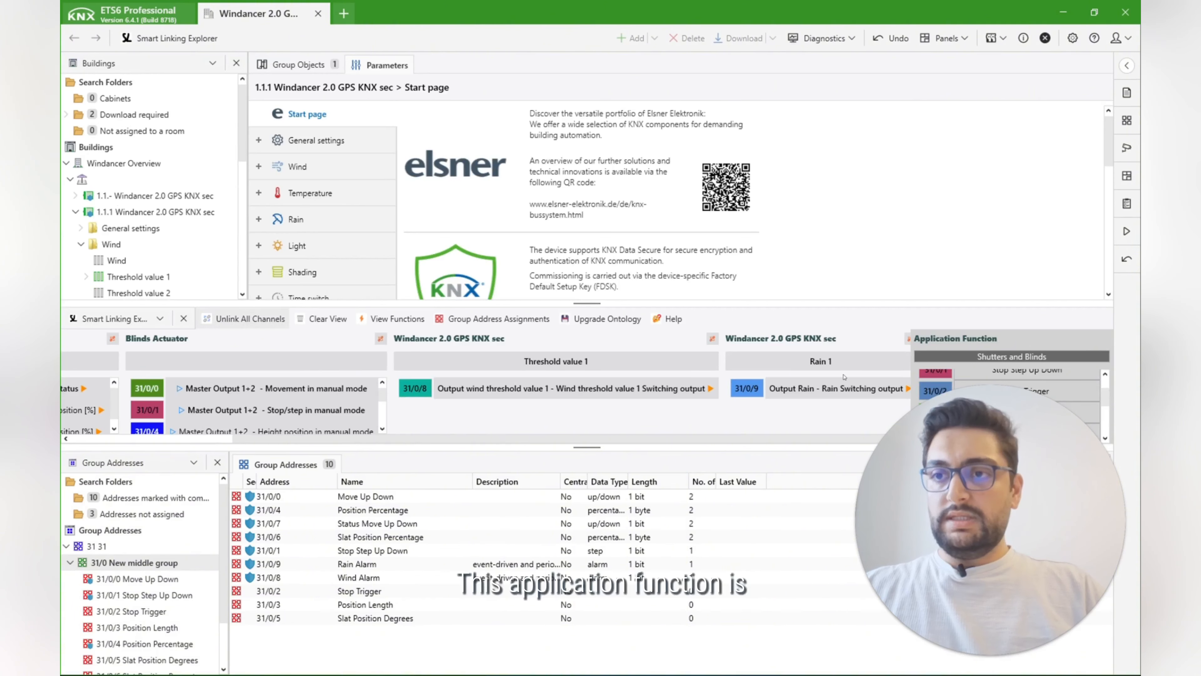
left_click(71, 180)
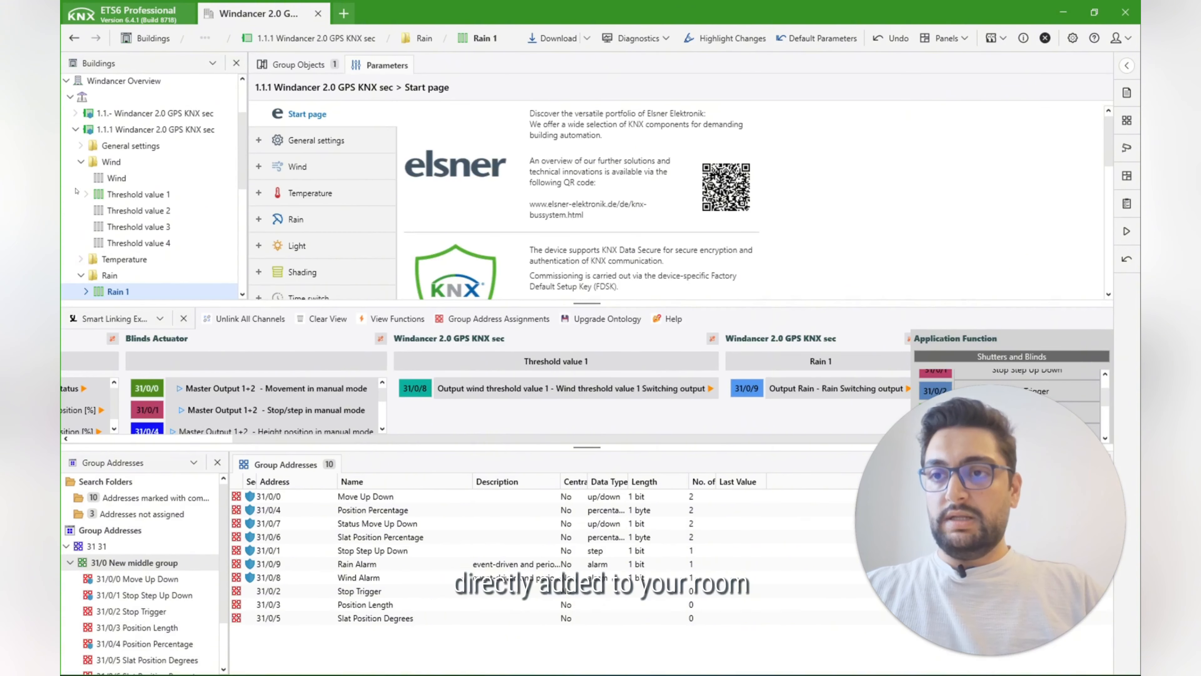
left_click(75, 130)
left_click(132, 275)
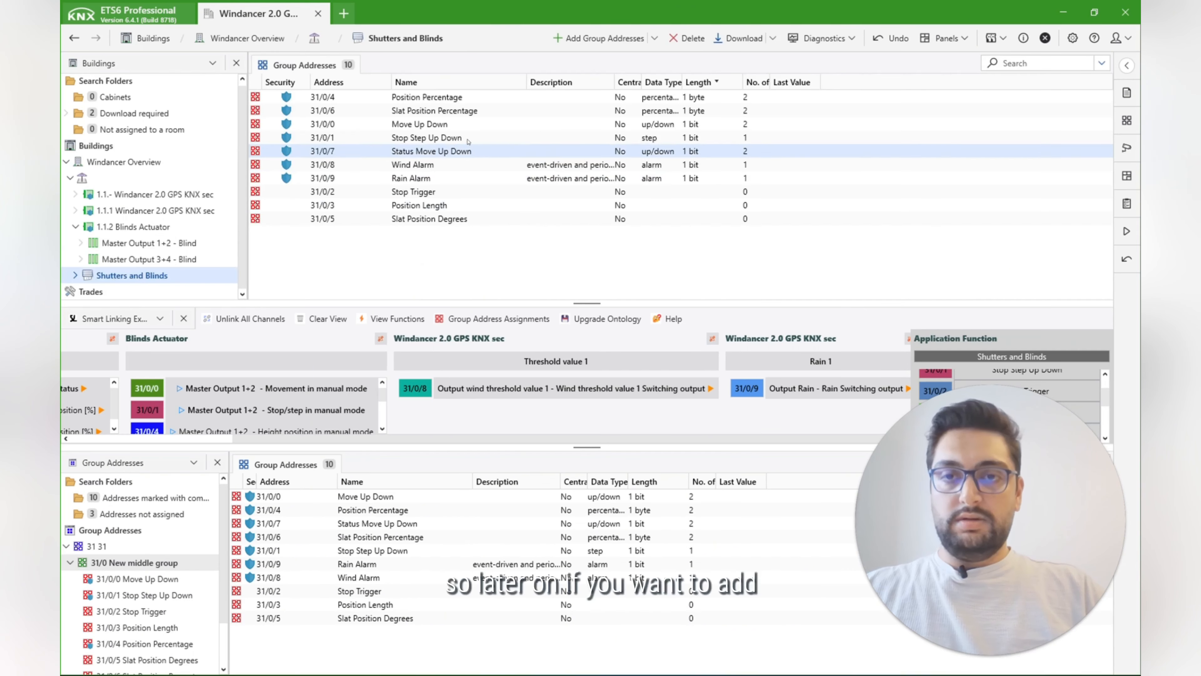
left_click_drag(586, 302, 586, 271)
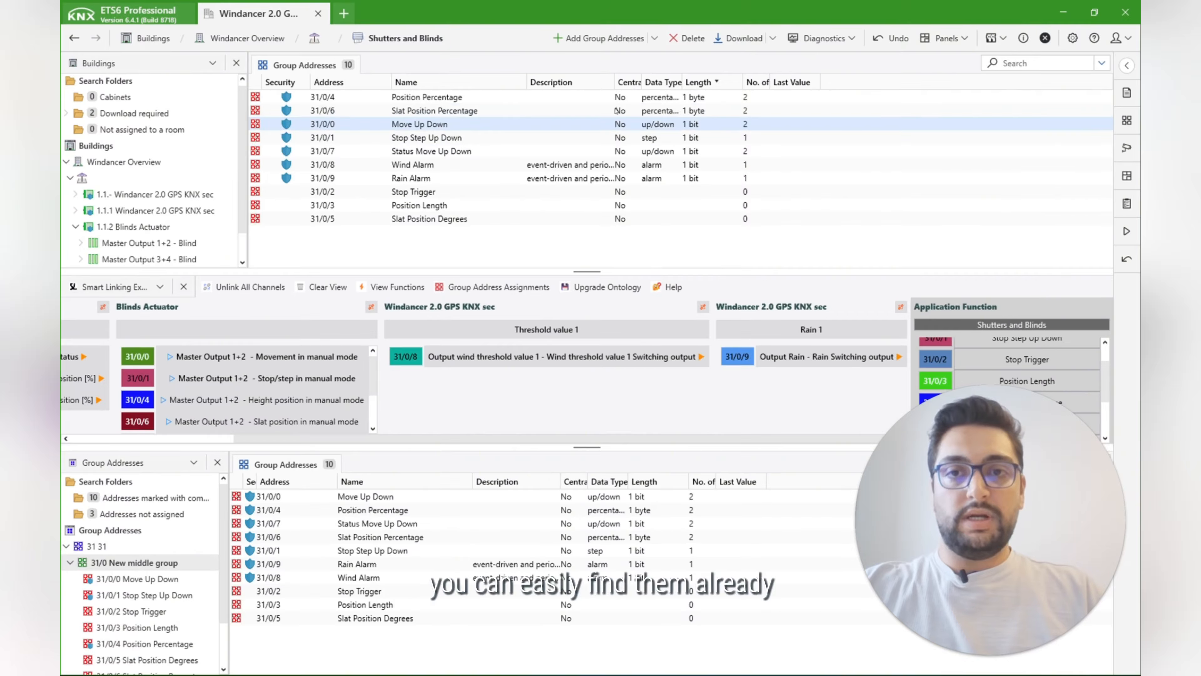
left_click_drag(614, 83, 598, 82)
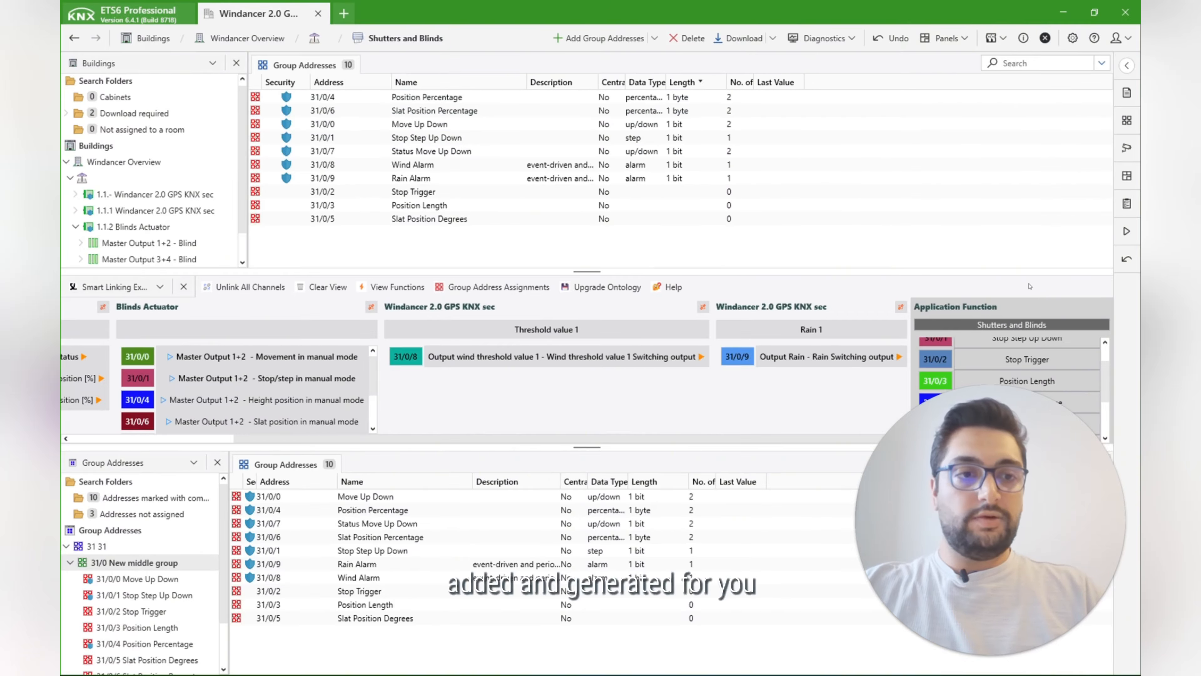
Step: Rename the Shutters and Blinds application function to "blind south" and open the renamed function in the Buildings tree
double_click(978, 327)
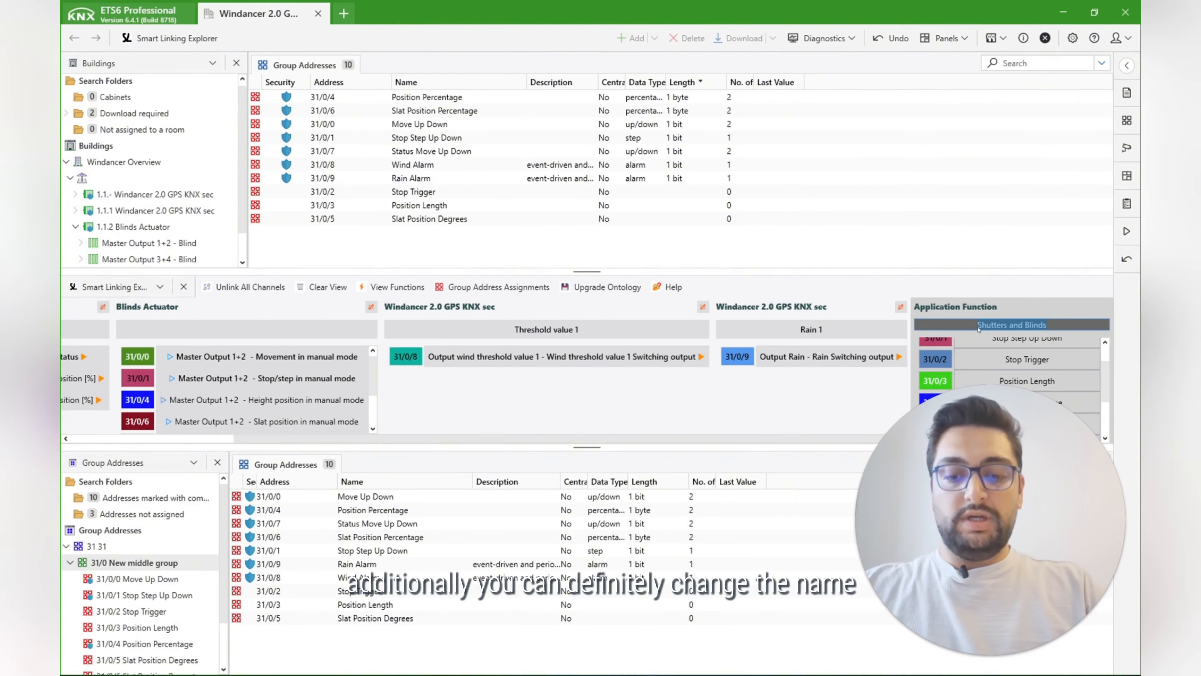
type("blind")
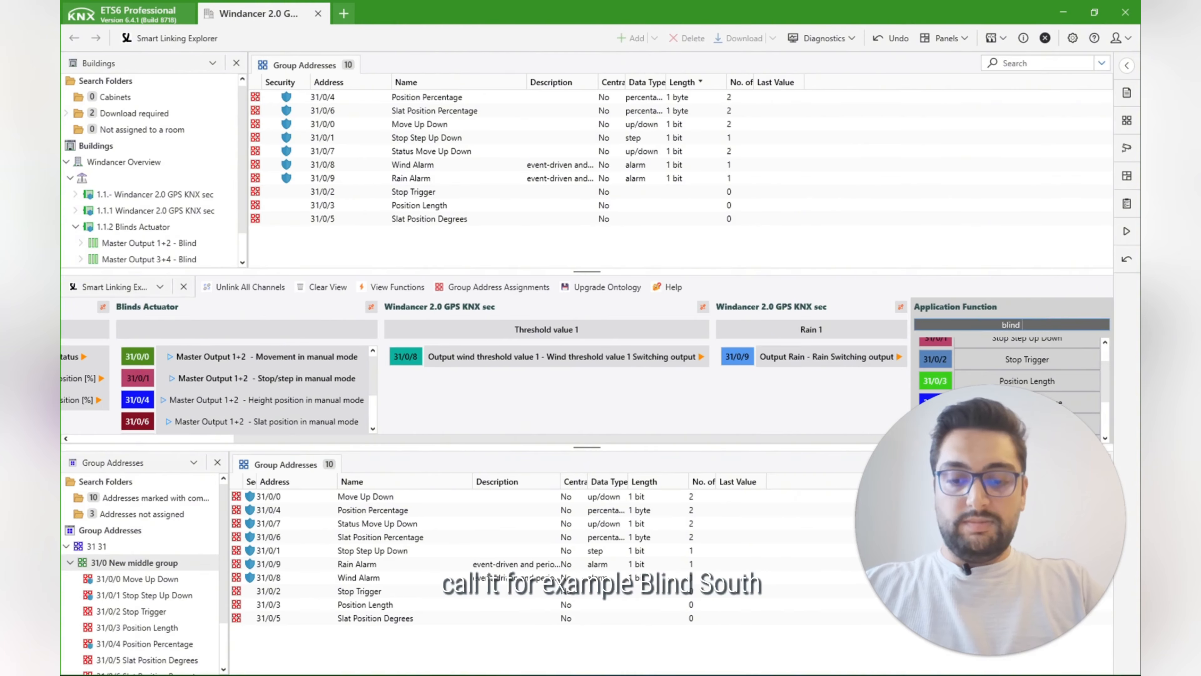
type(" south")
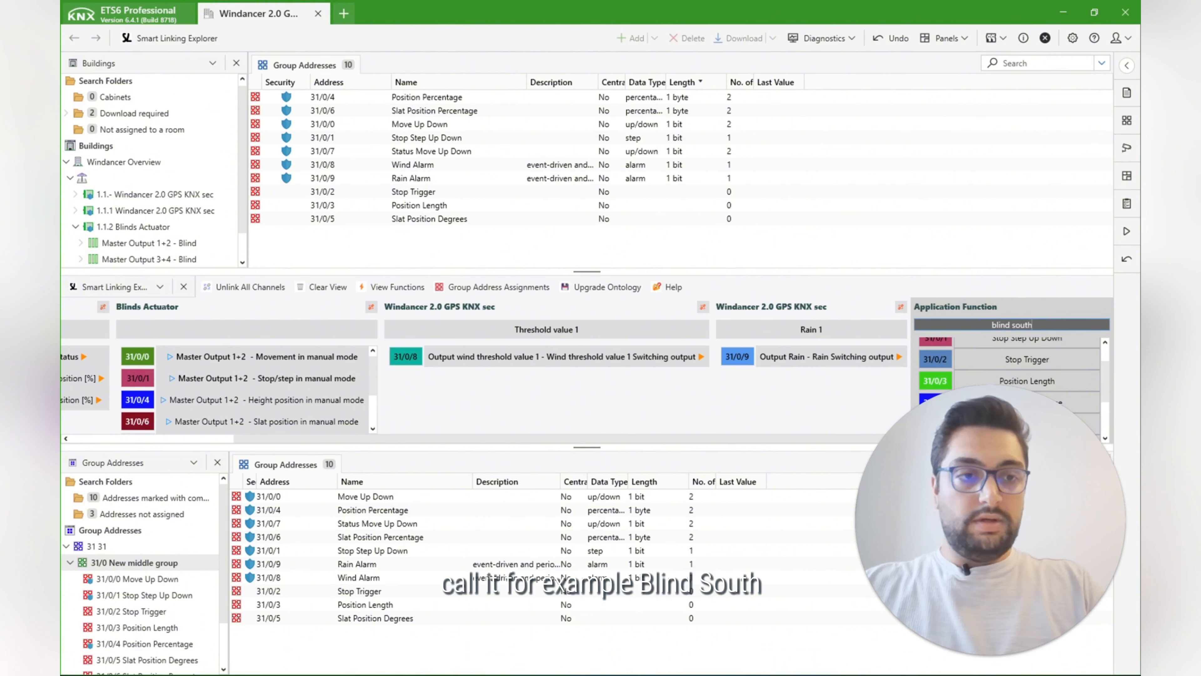
scroll(128, 250, "down", 1)
left_click(129, 247)
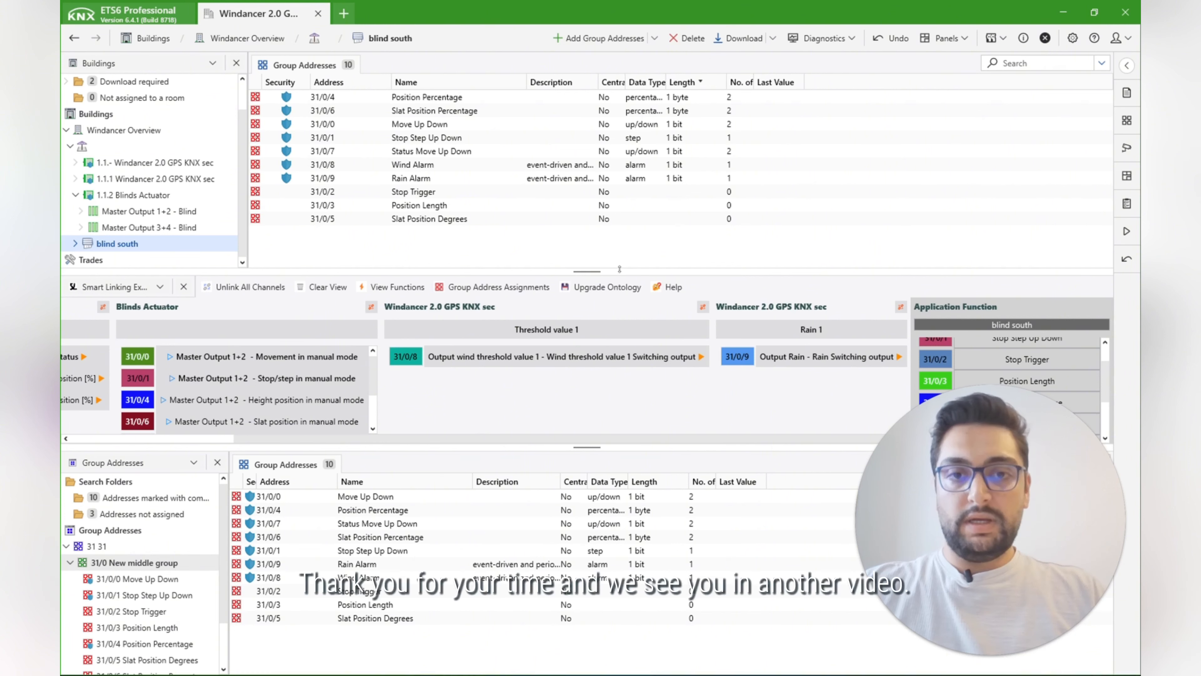
left_click_drag(619, 268, 624, 250)
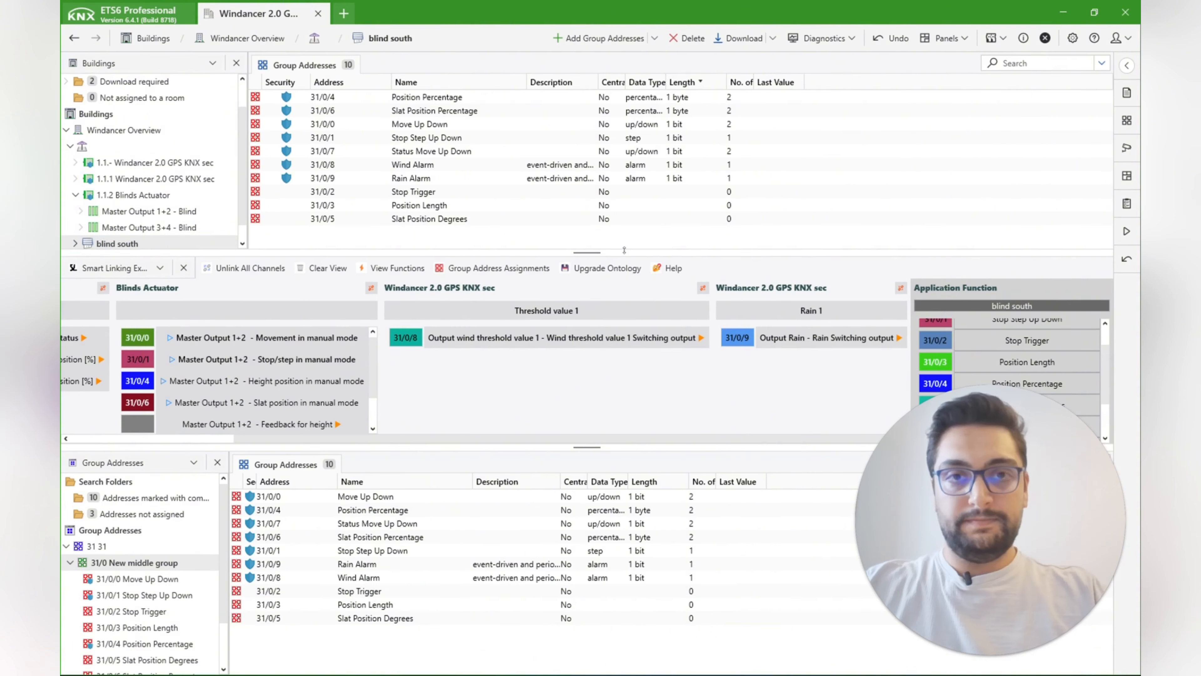